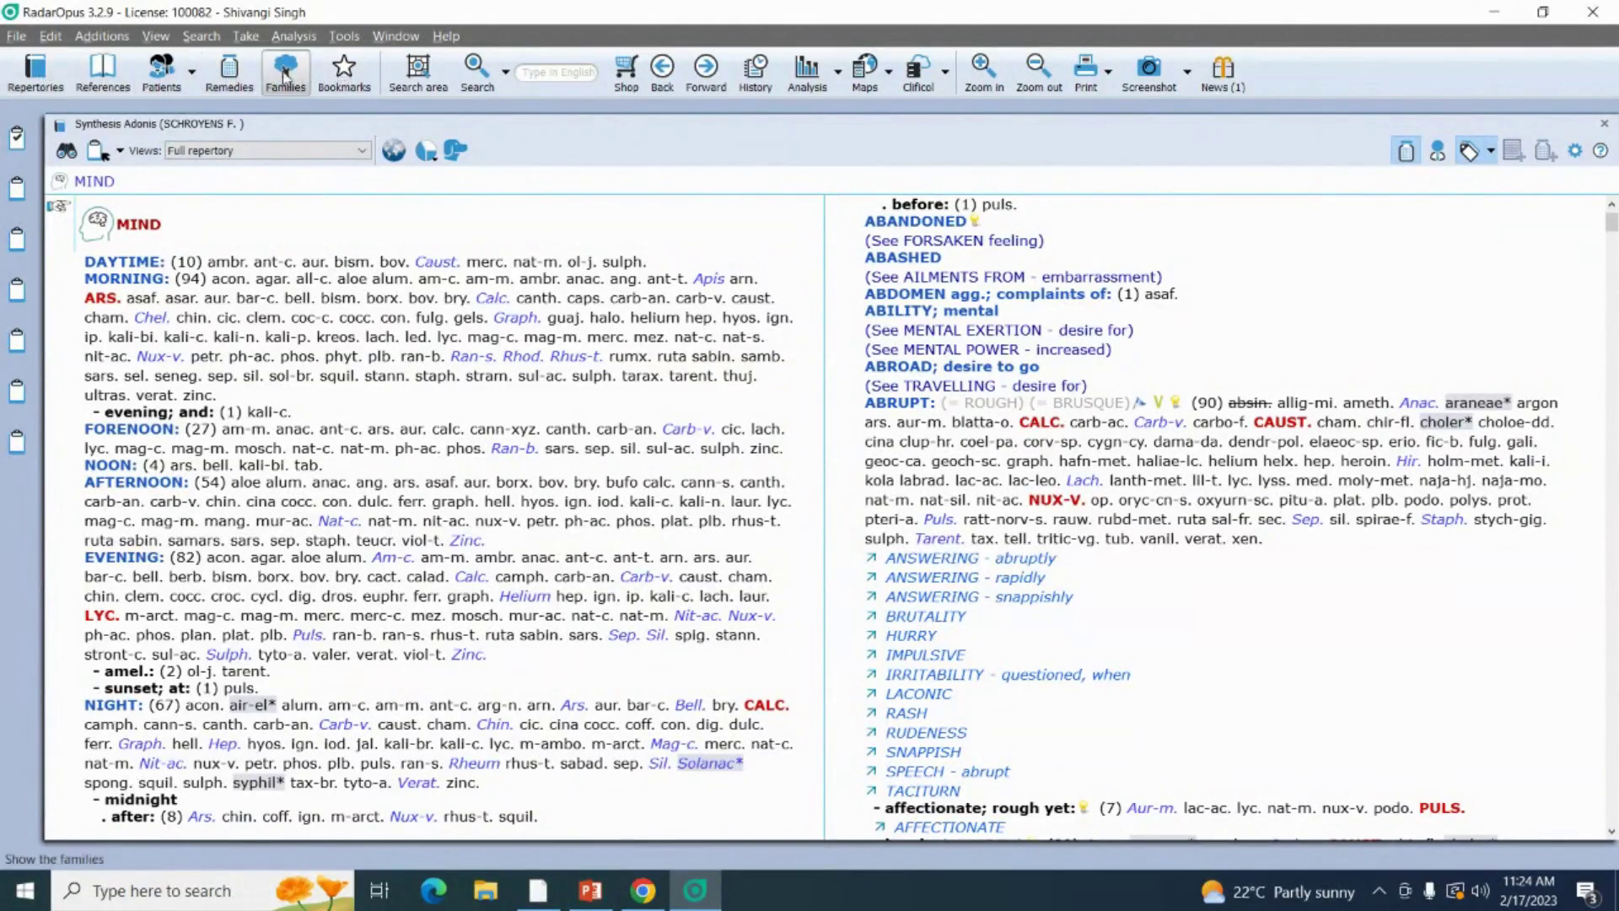
Show the repertory list panel and scroll down to the Schroyens entries.
left_click(46, 87)
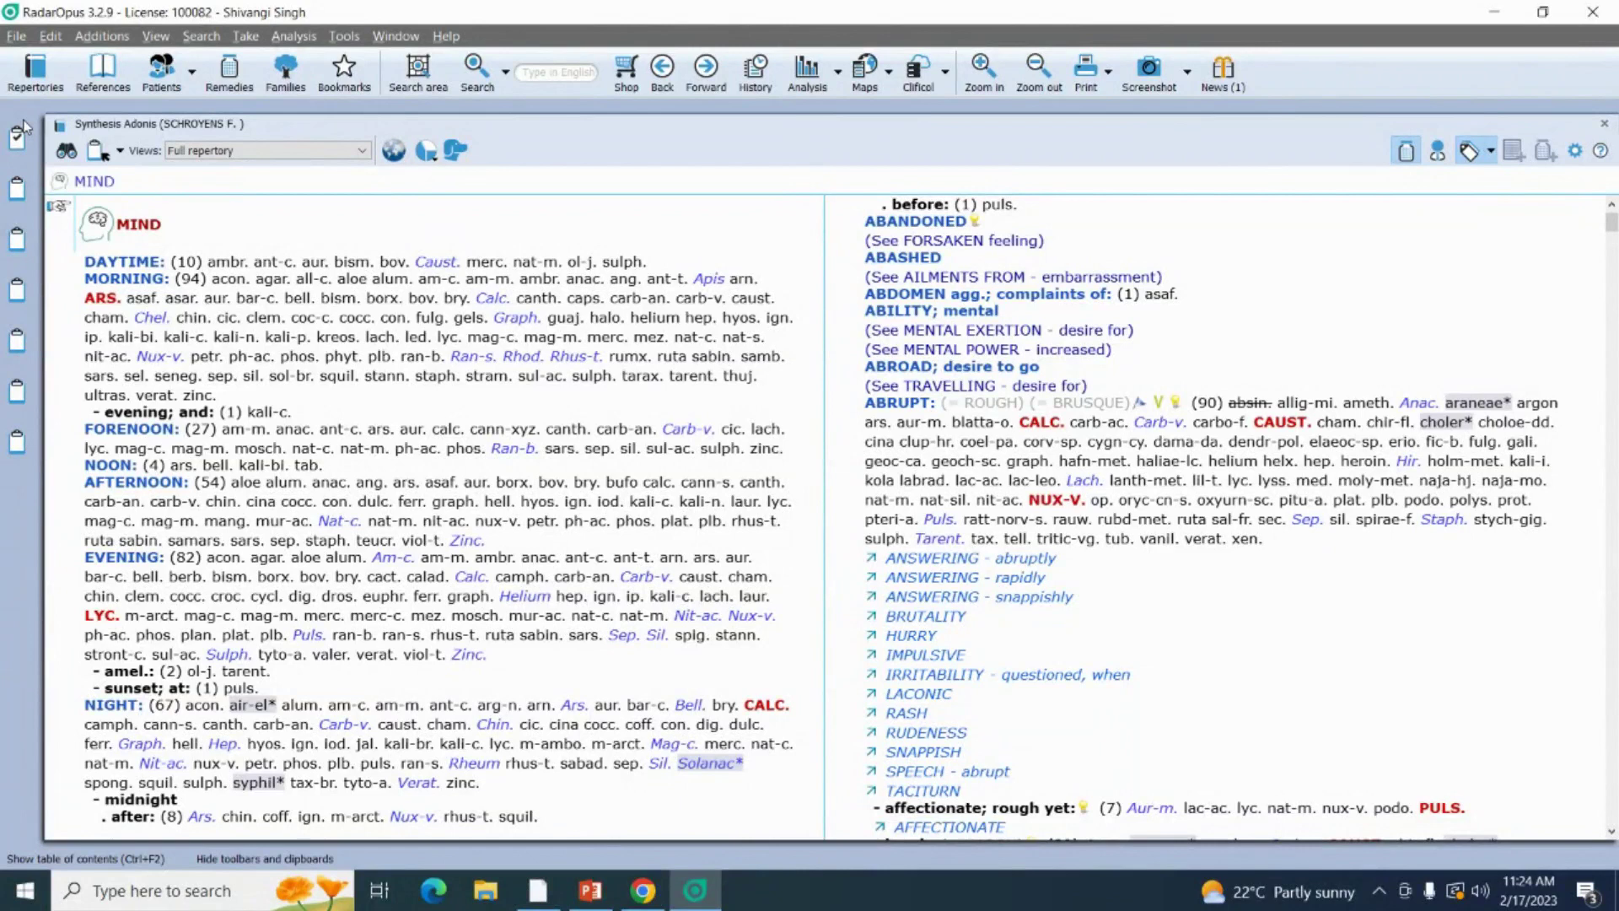
left_click(35, 76)
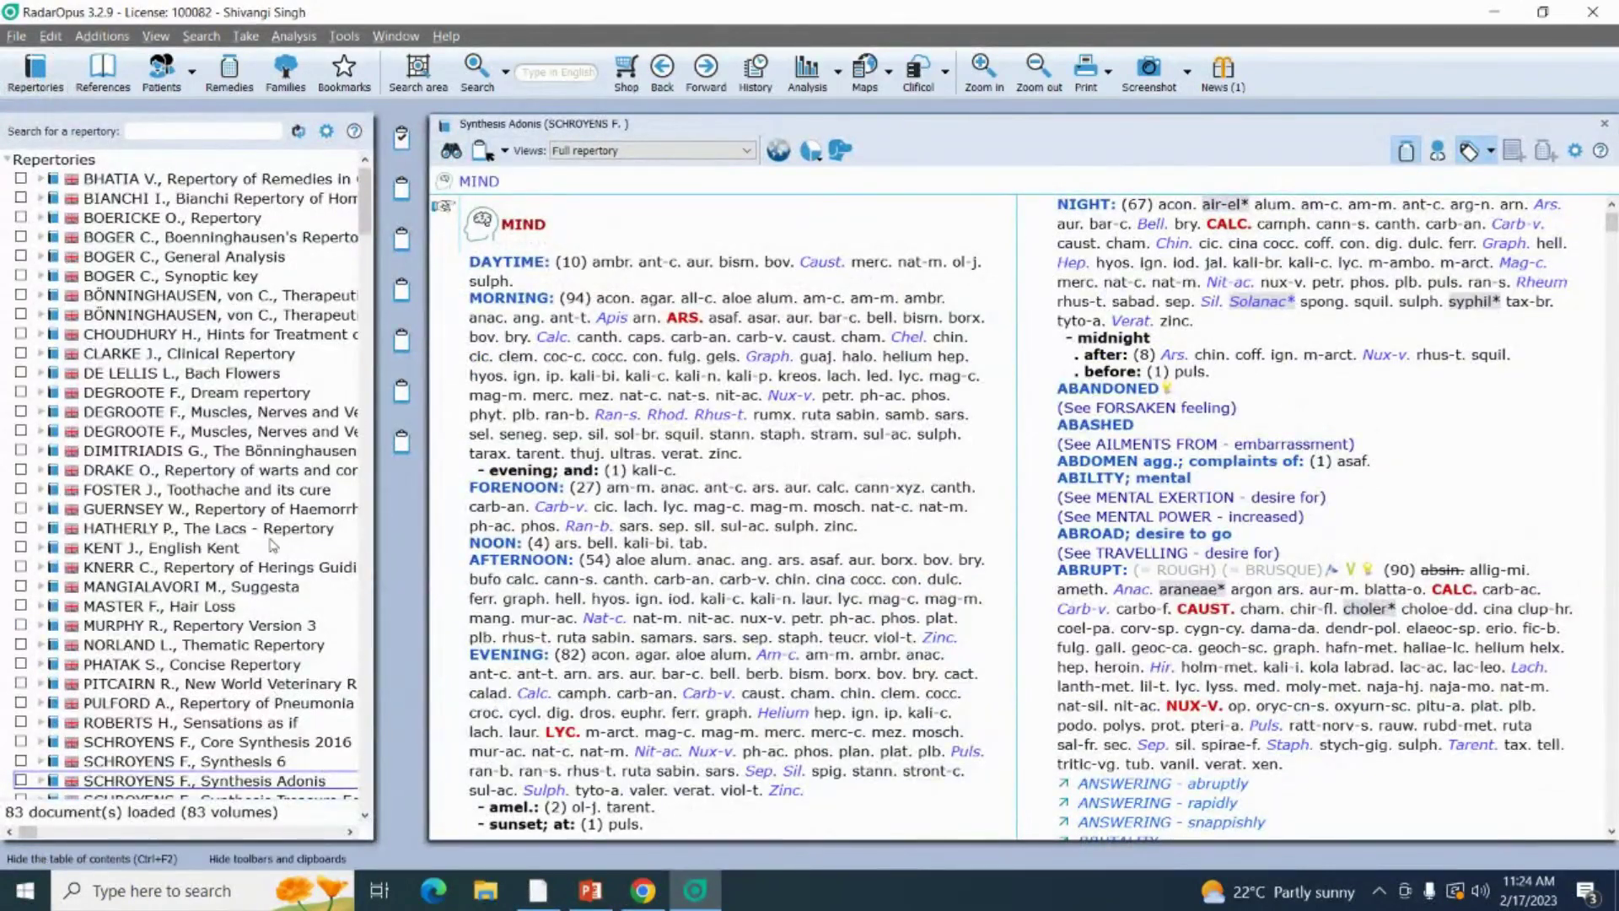
scroll(185, 527, "down", 1)
scroll(185, 528, "down", 2)
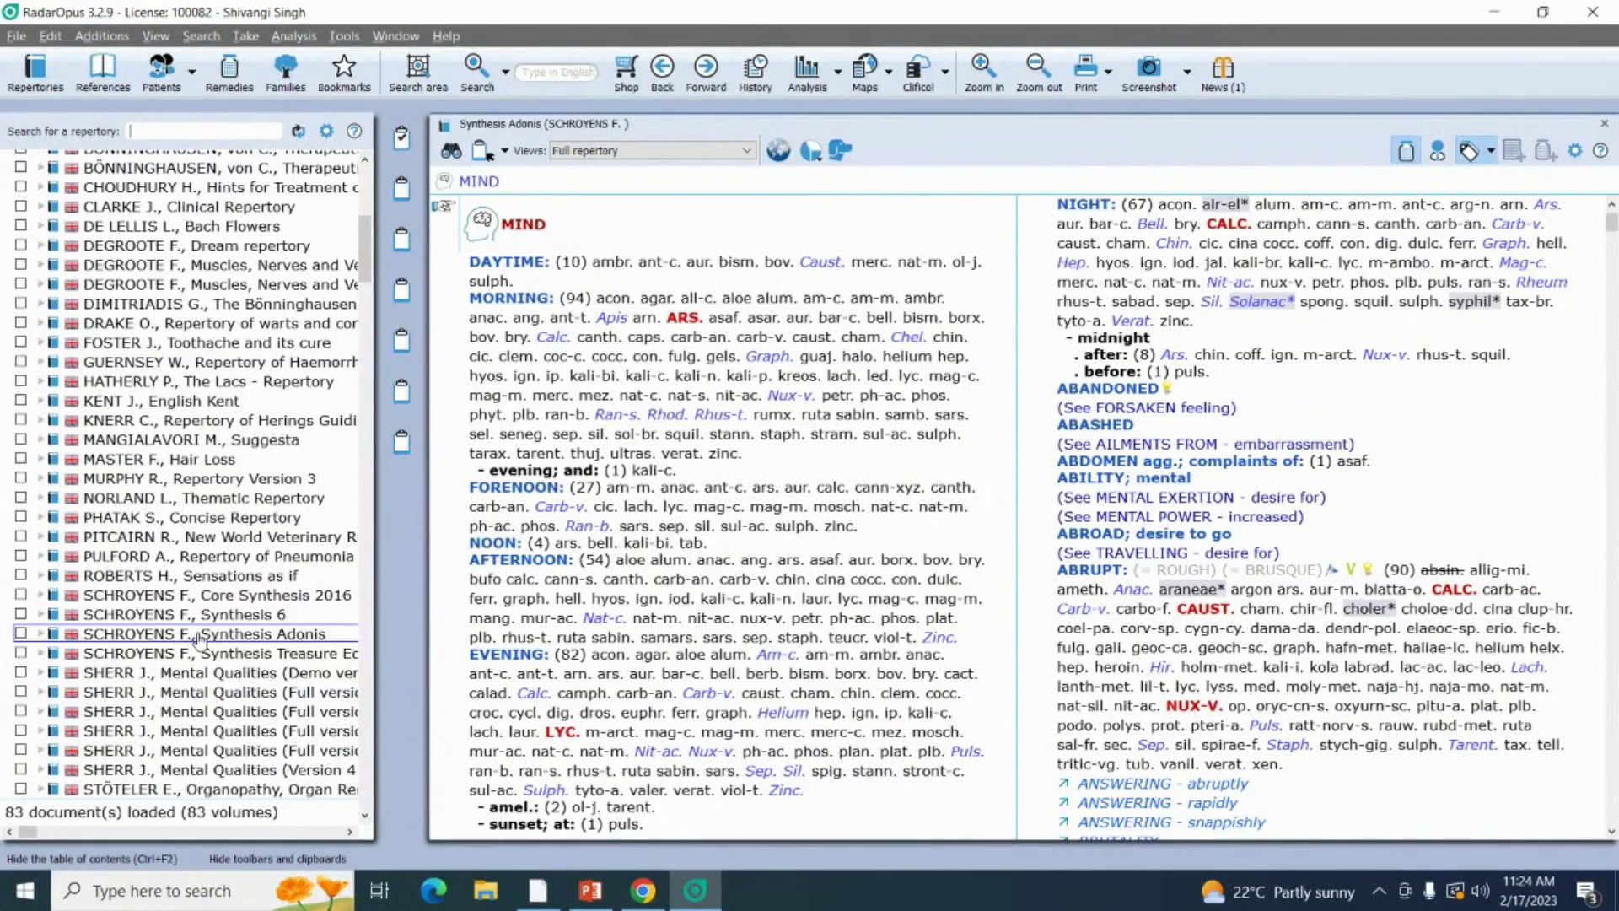
mouse_move(199, 641)
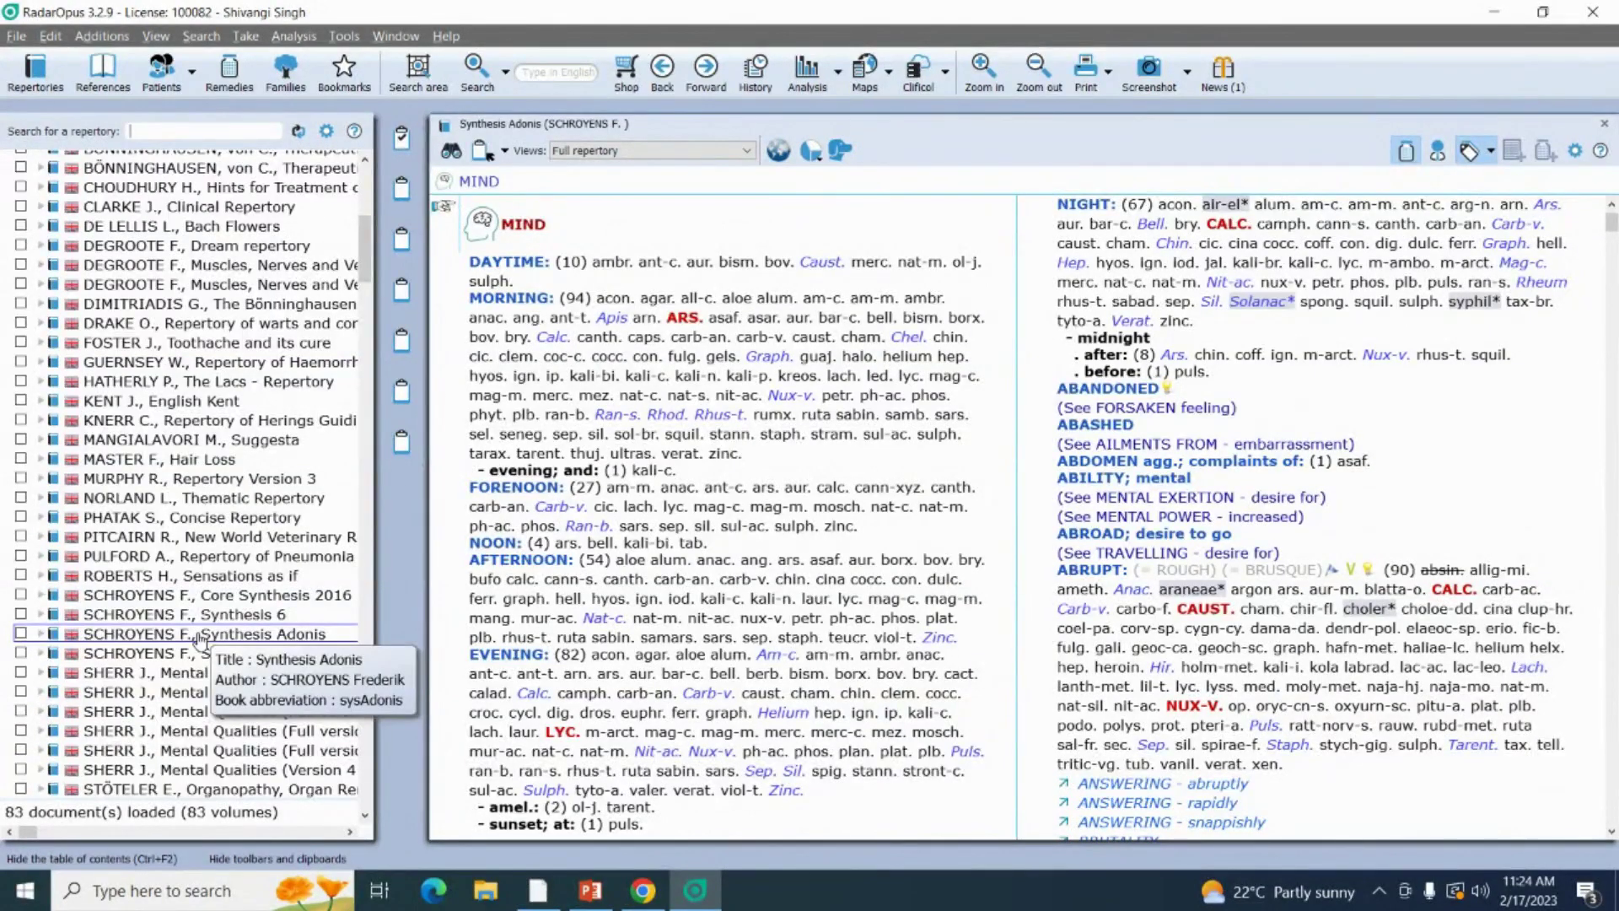
mouse_move(230, 667)
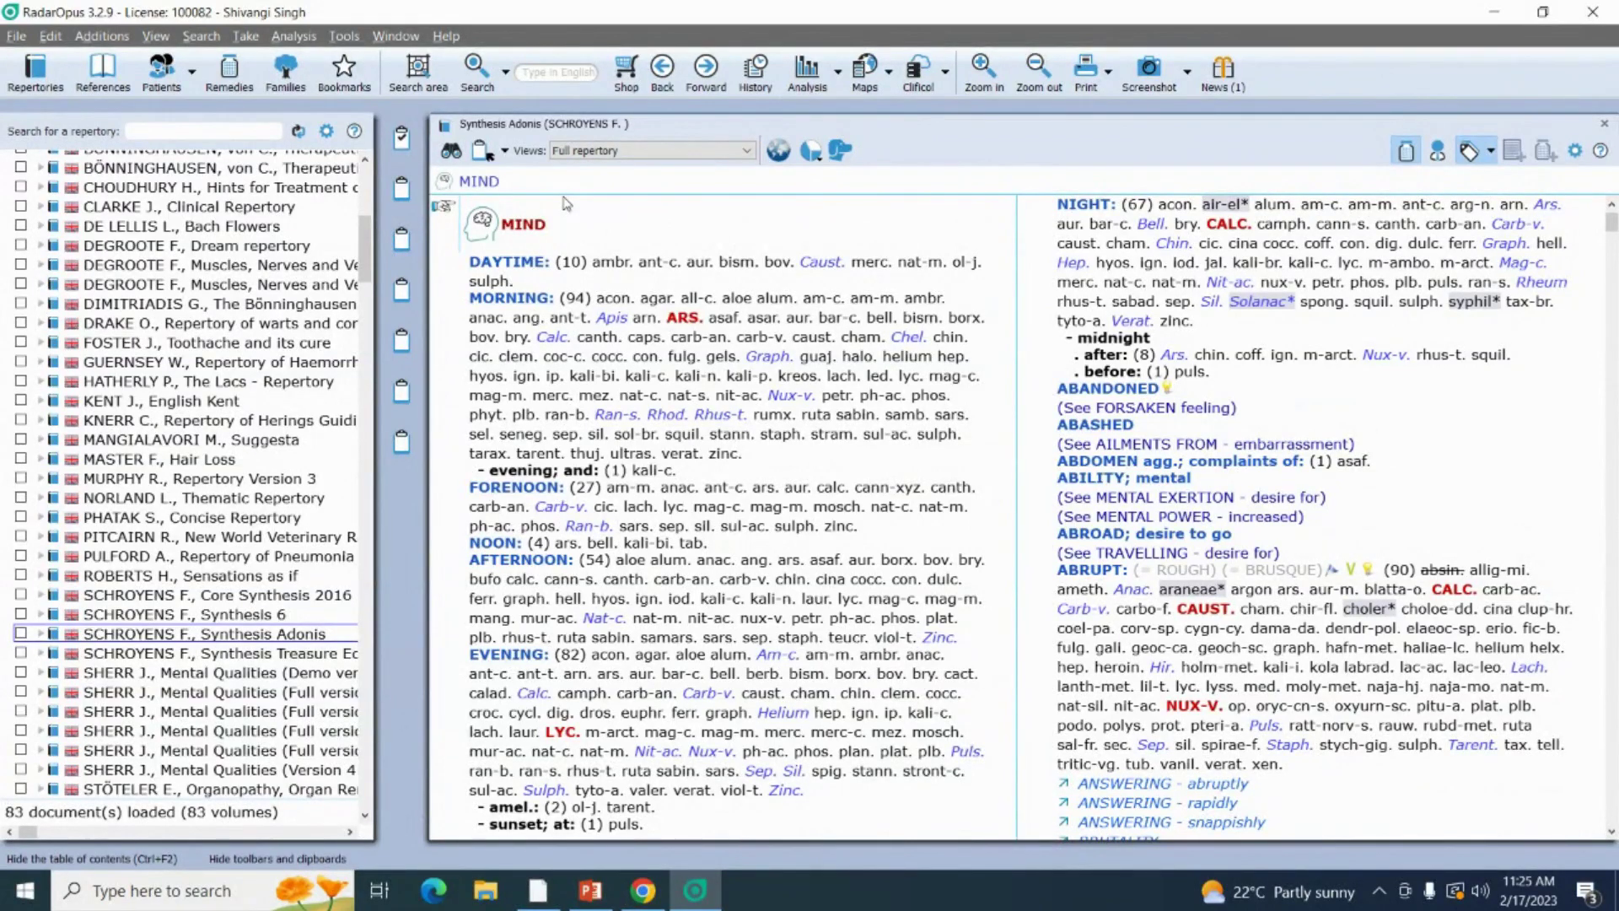
Open the hierarchical rubric finder on the MIND chapter's rubric list.
left_click(451, 152)
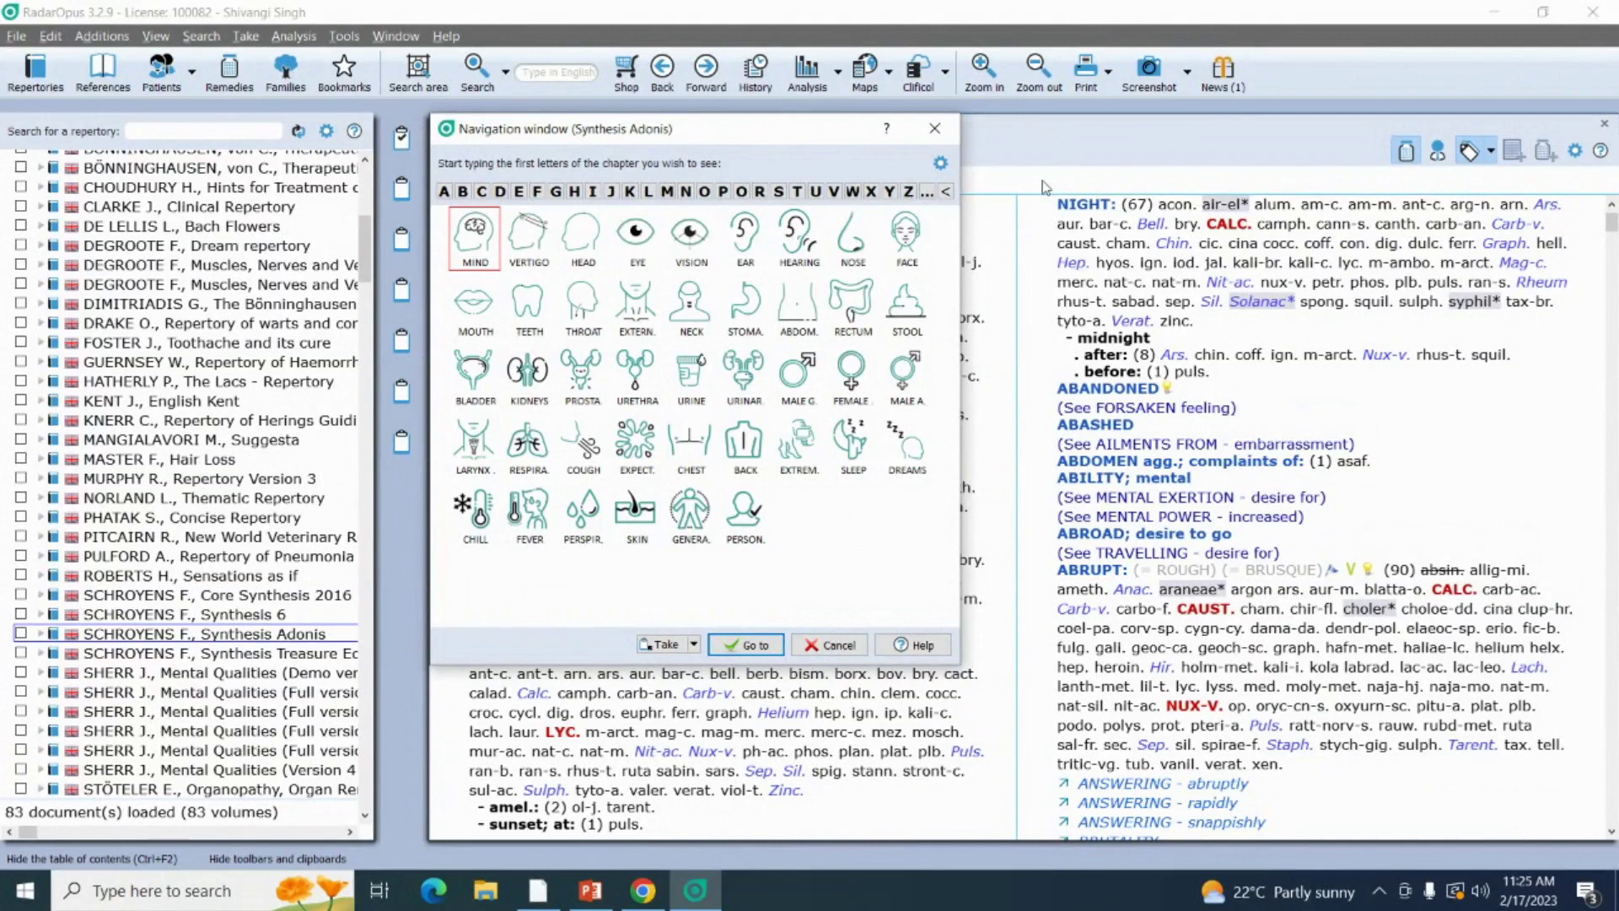
double_click(475, 235)
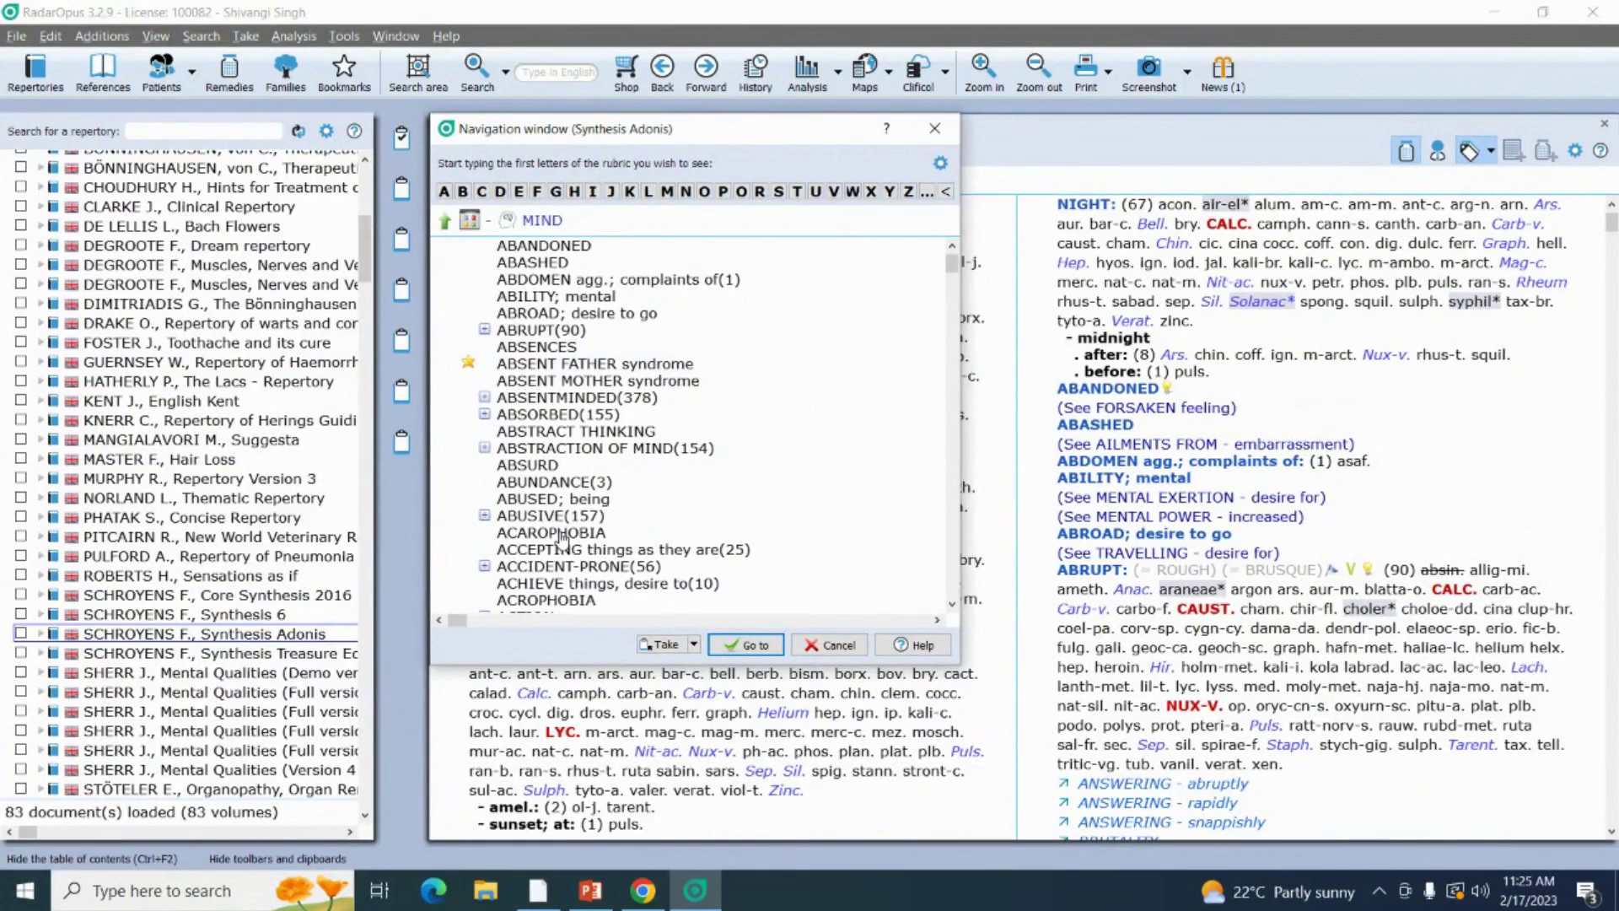
scroll(562, 537, "down", 4)
scroll(563, 538, "down", 3)
scroll(563, 537, "up", 6)
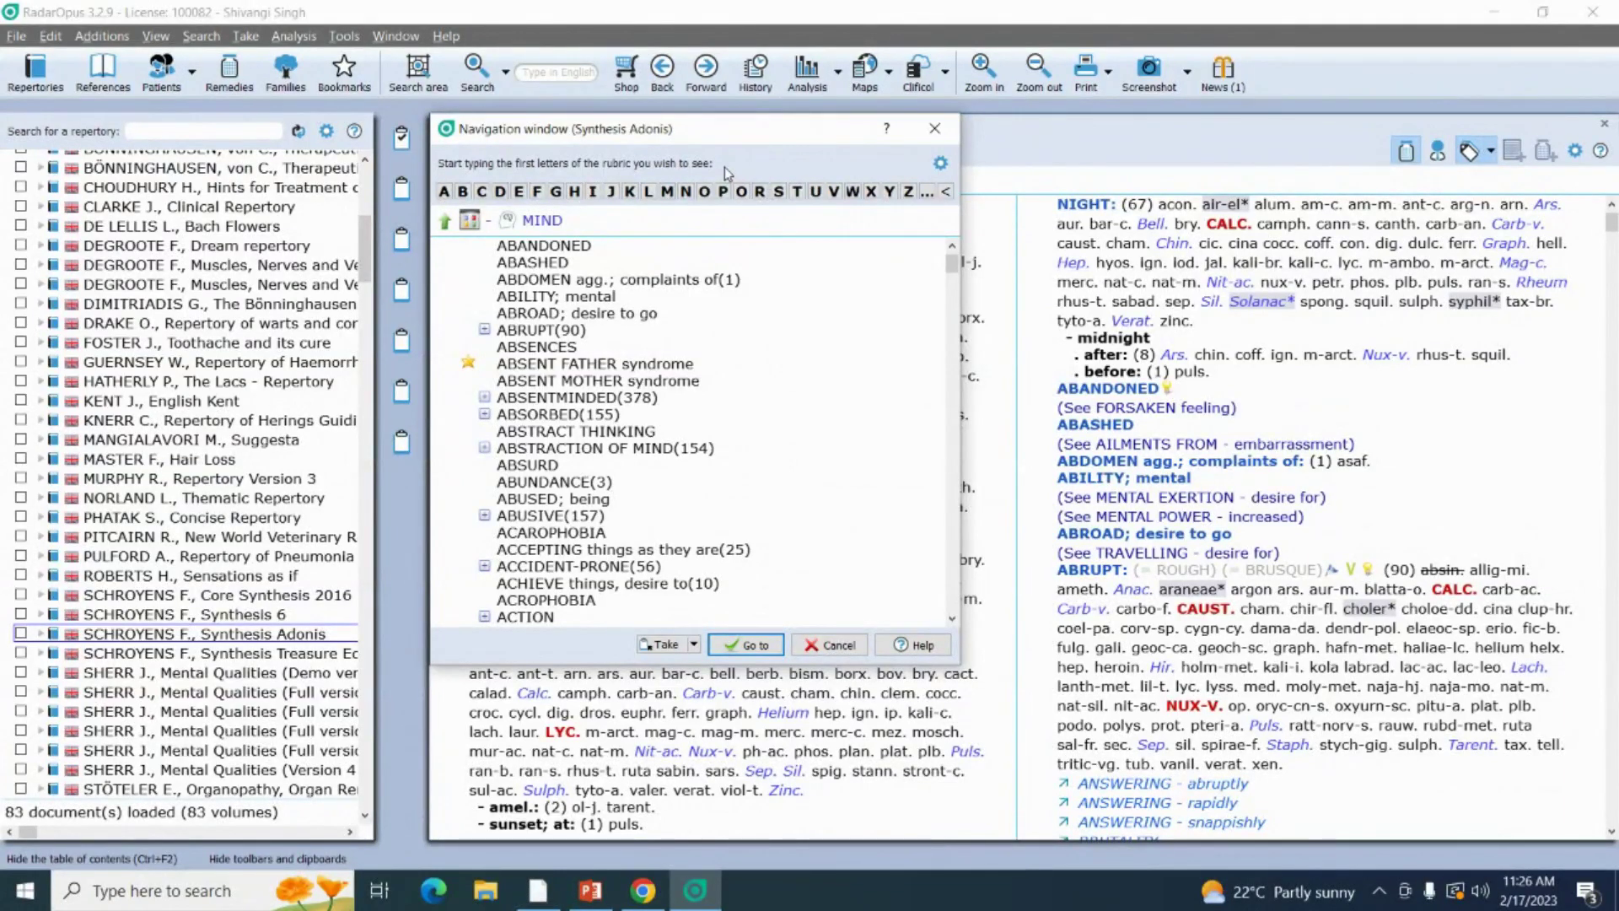
Jump the repertory to IRRITABILITY > morning > waking on using 'irrit' and 'mor'.
type("irrit")
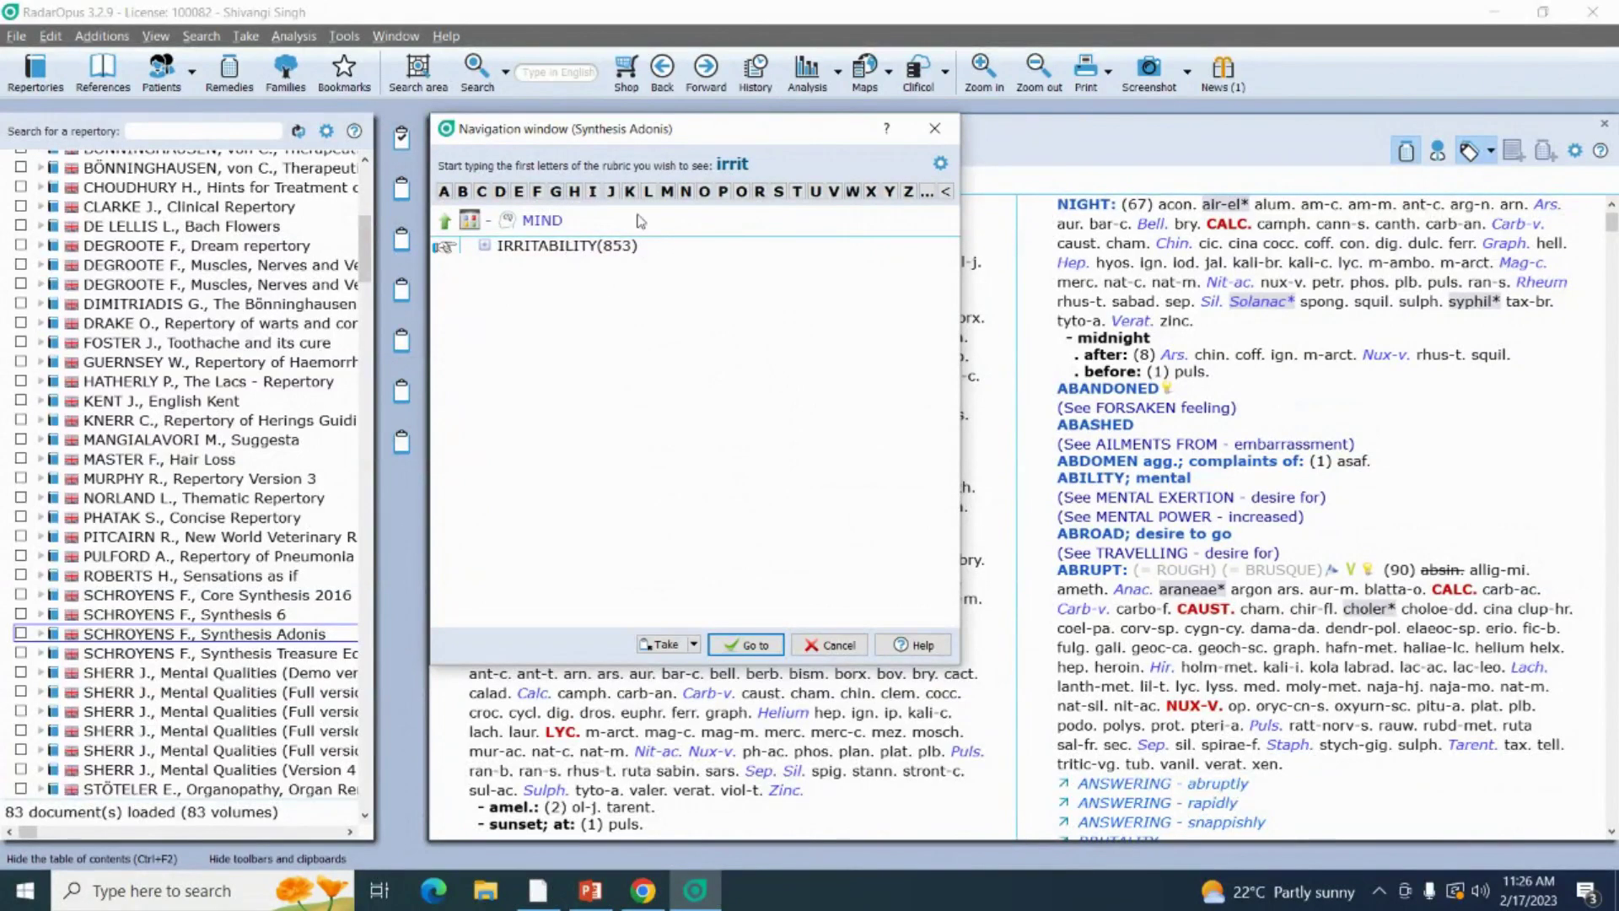
double_click(570, 246)
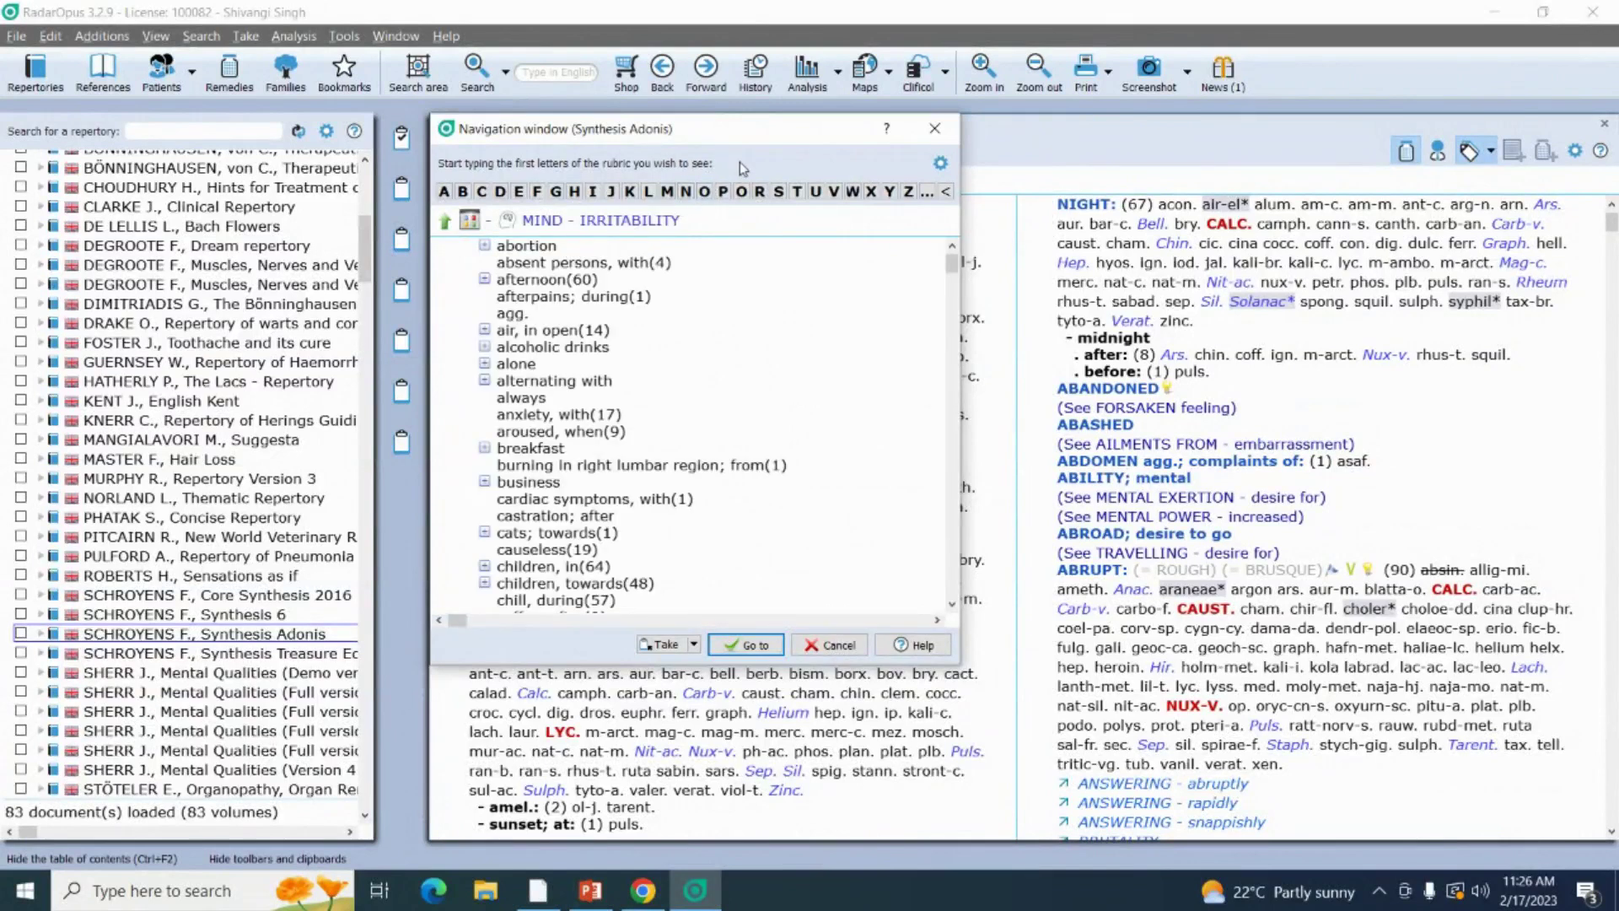
type("mor")
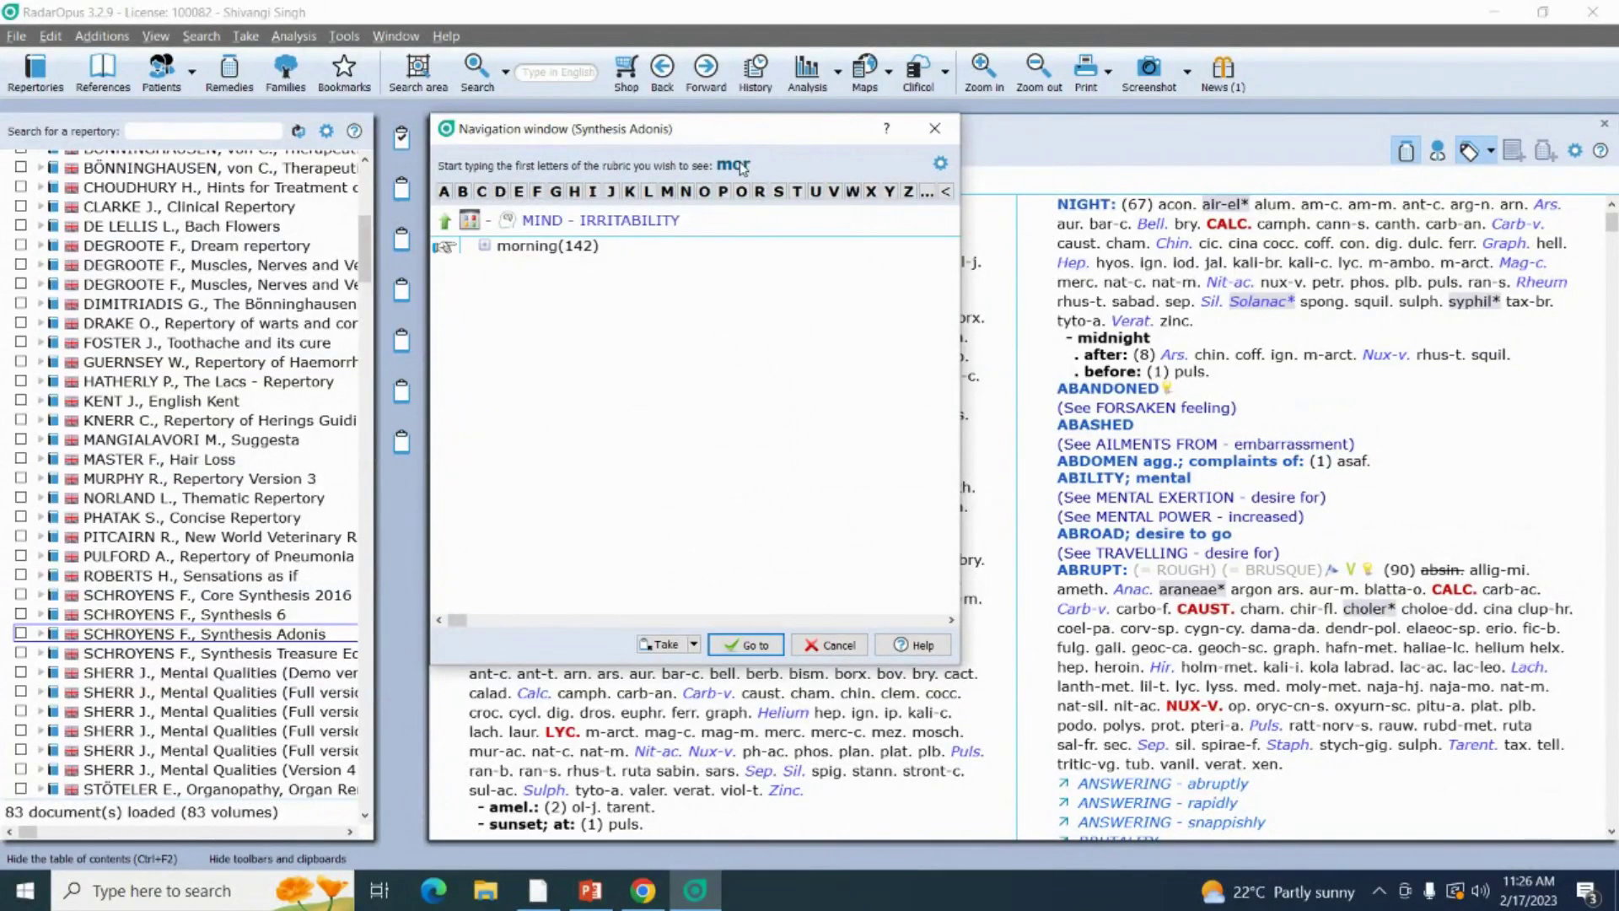
double_click(531, 248)
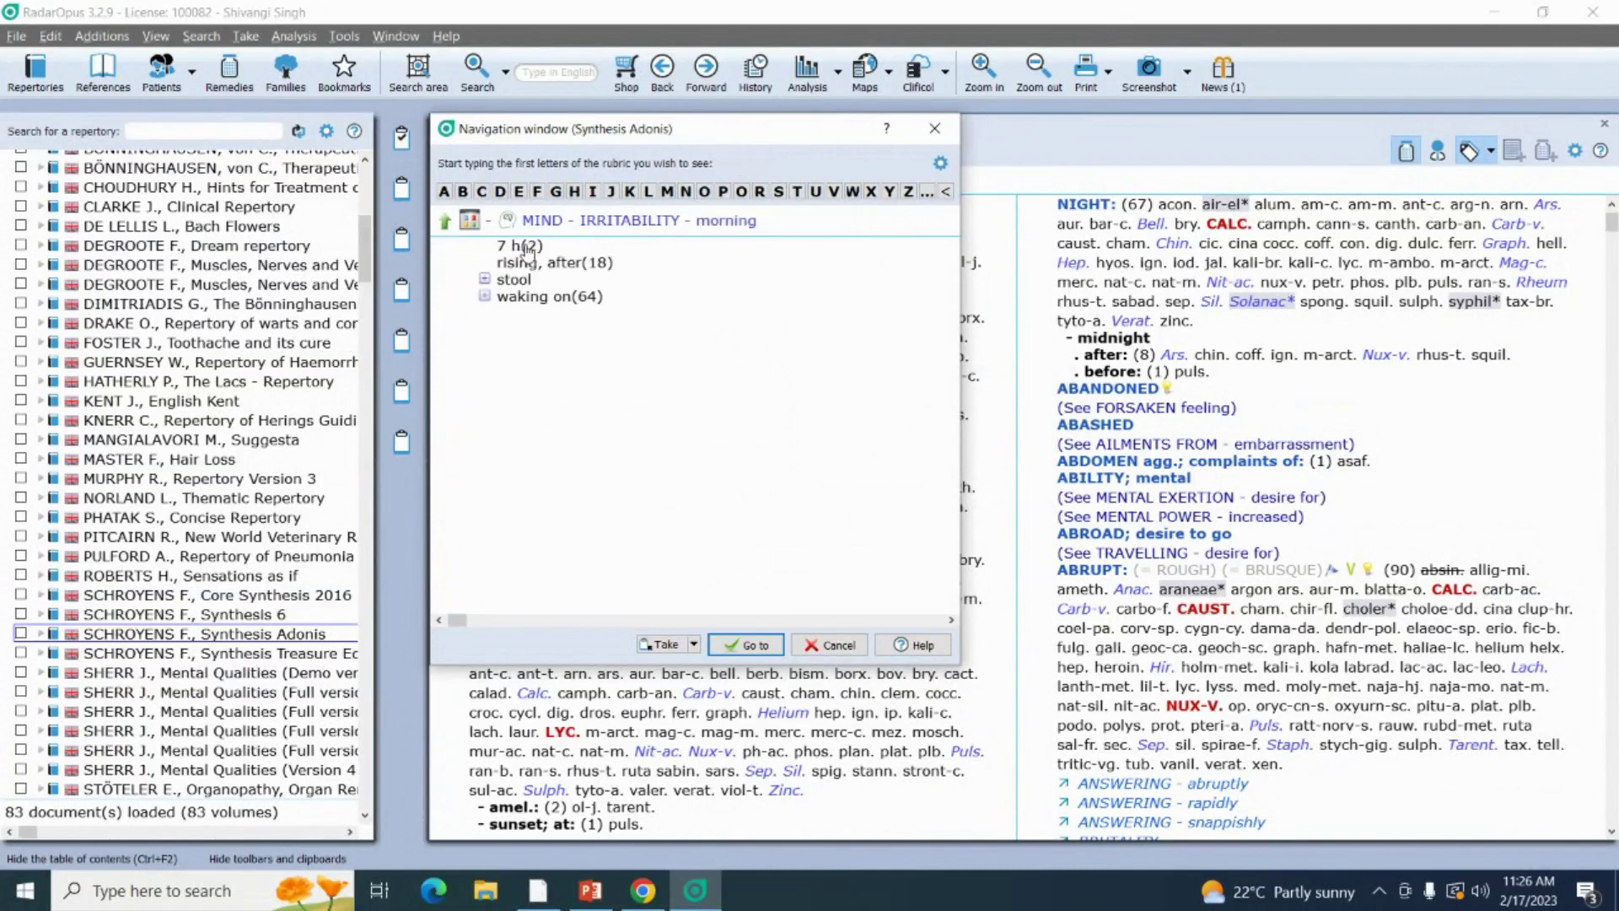
double_click(524, 297)
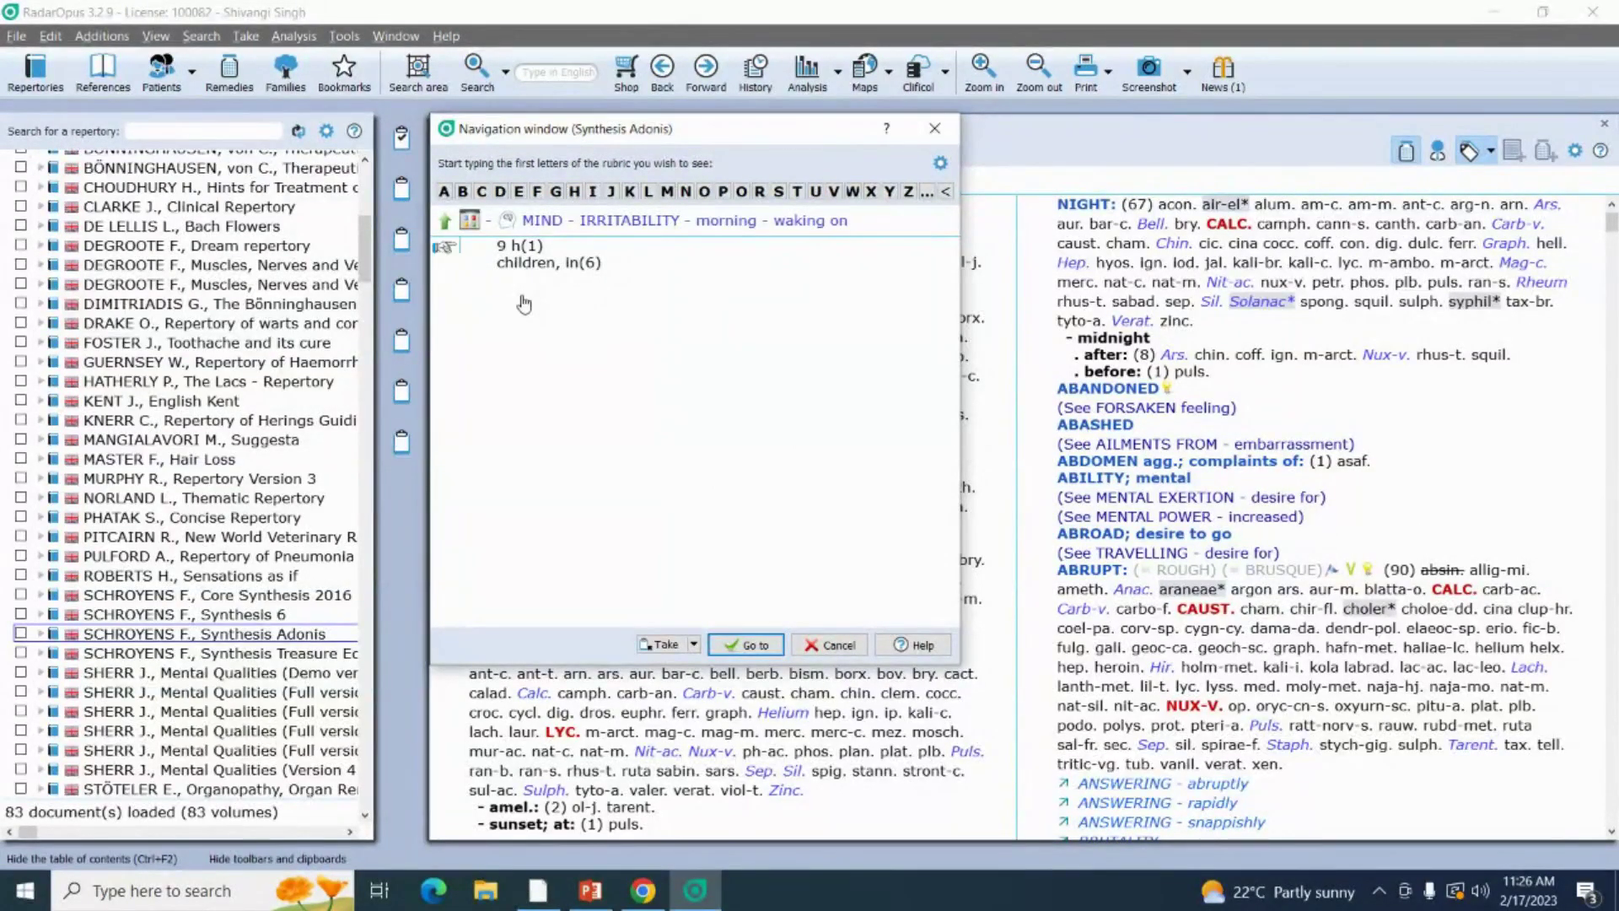
key("Return")
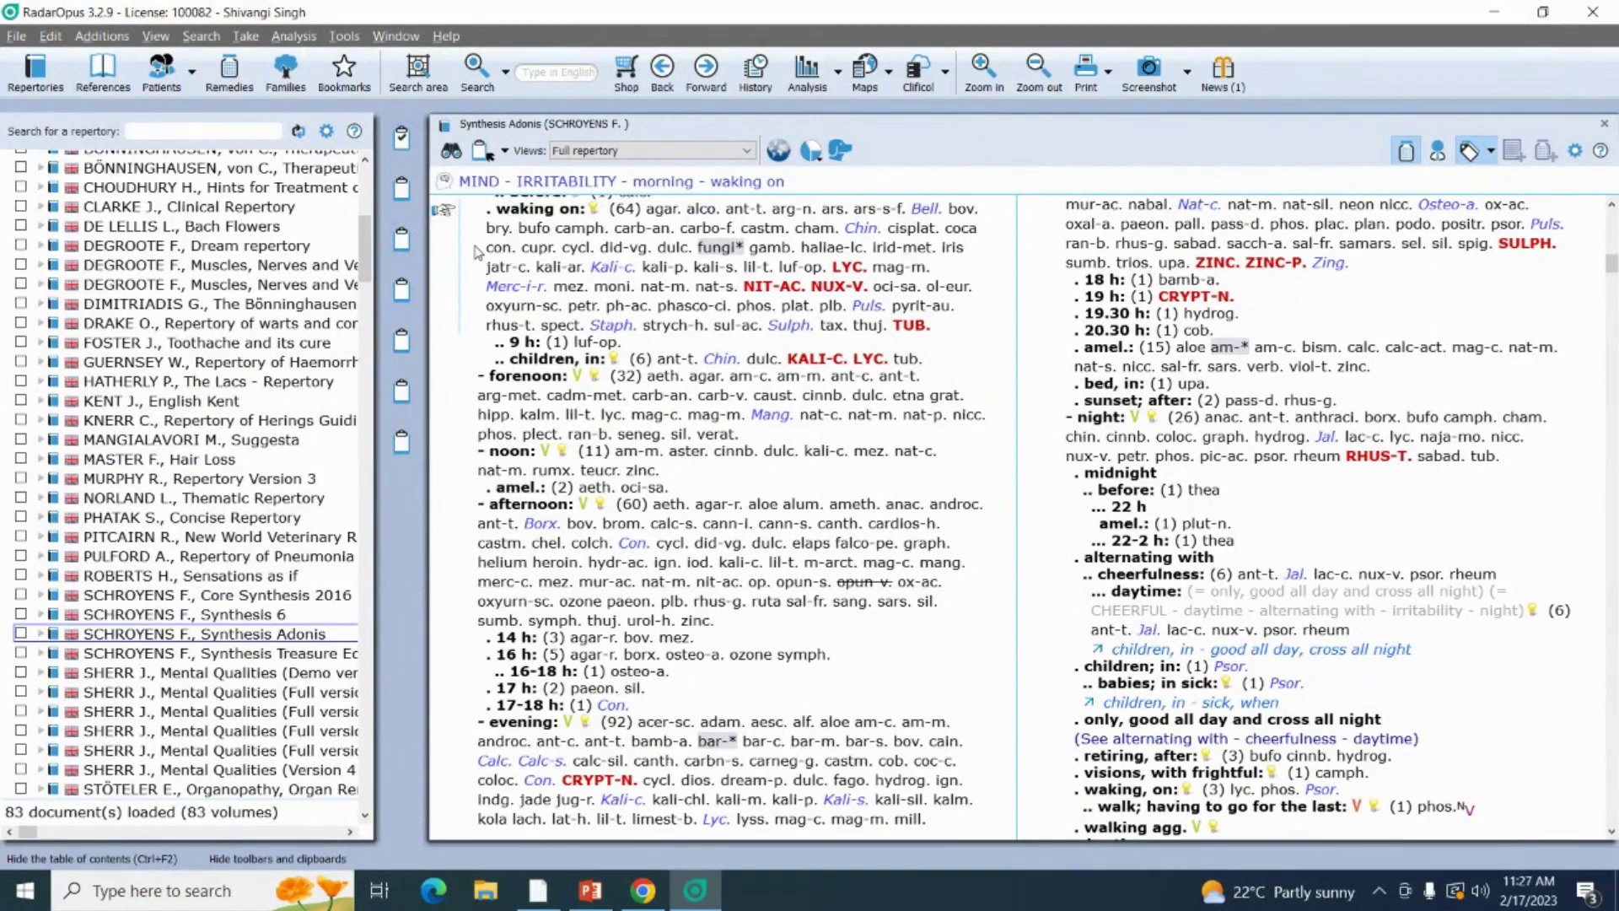
Drop the waking on rubric into clipboard 1 and return the finder to the chapter icons.
mouse_move(498, 215)
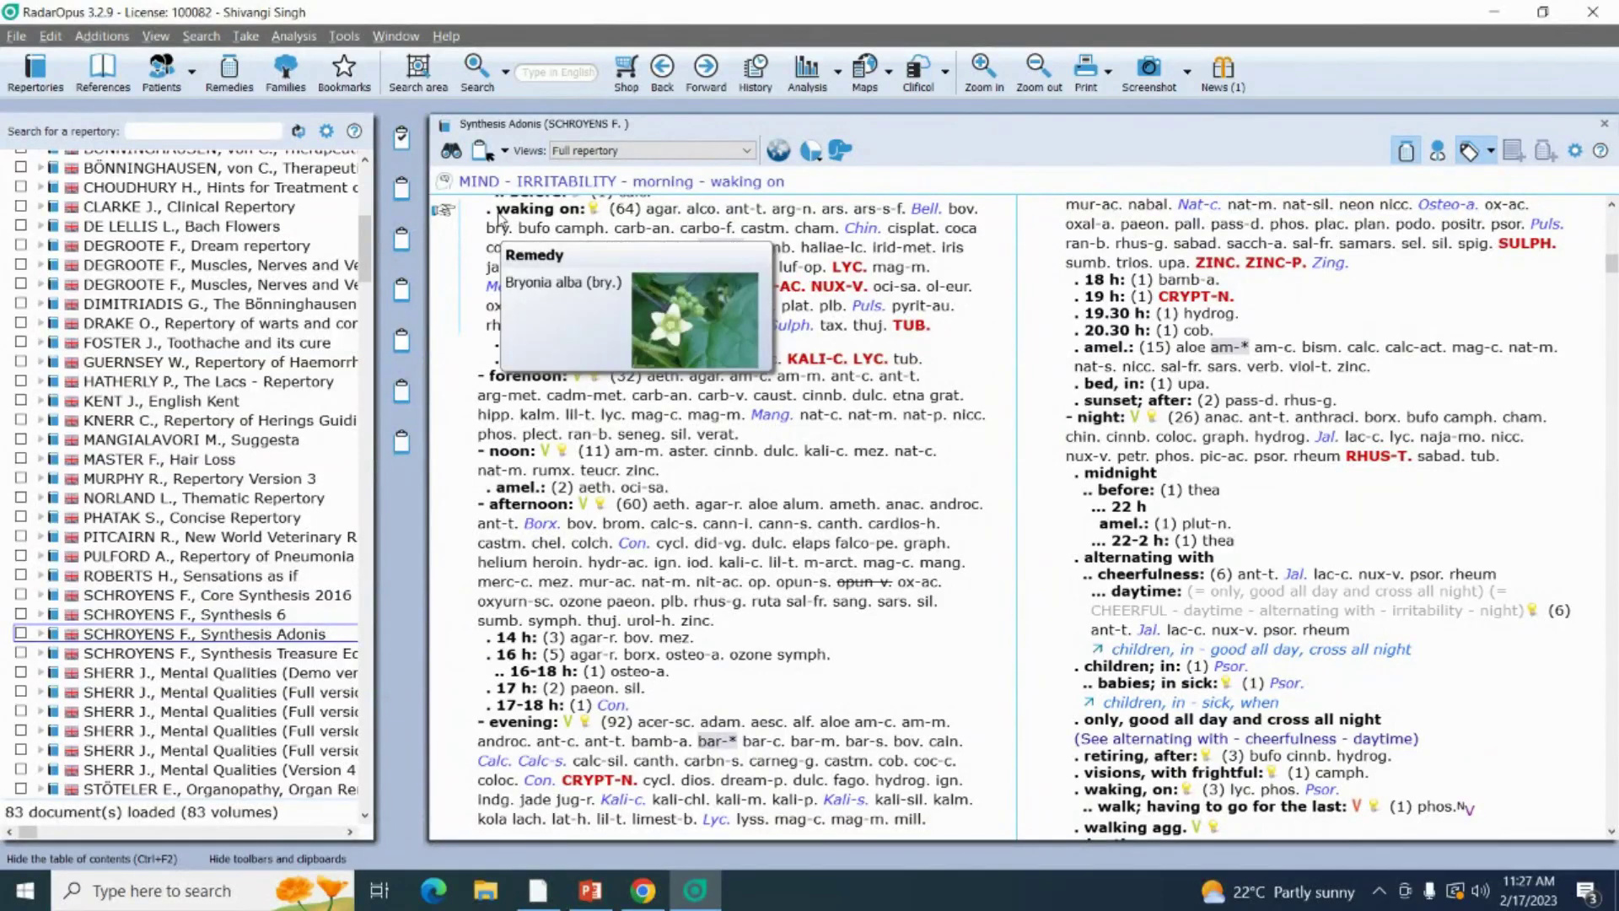
left_click_drag(499, 215, 413, 157)
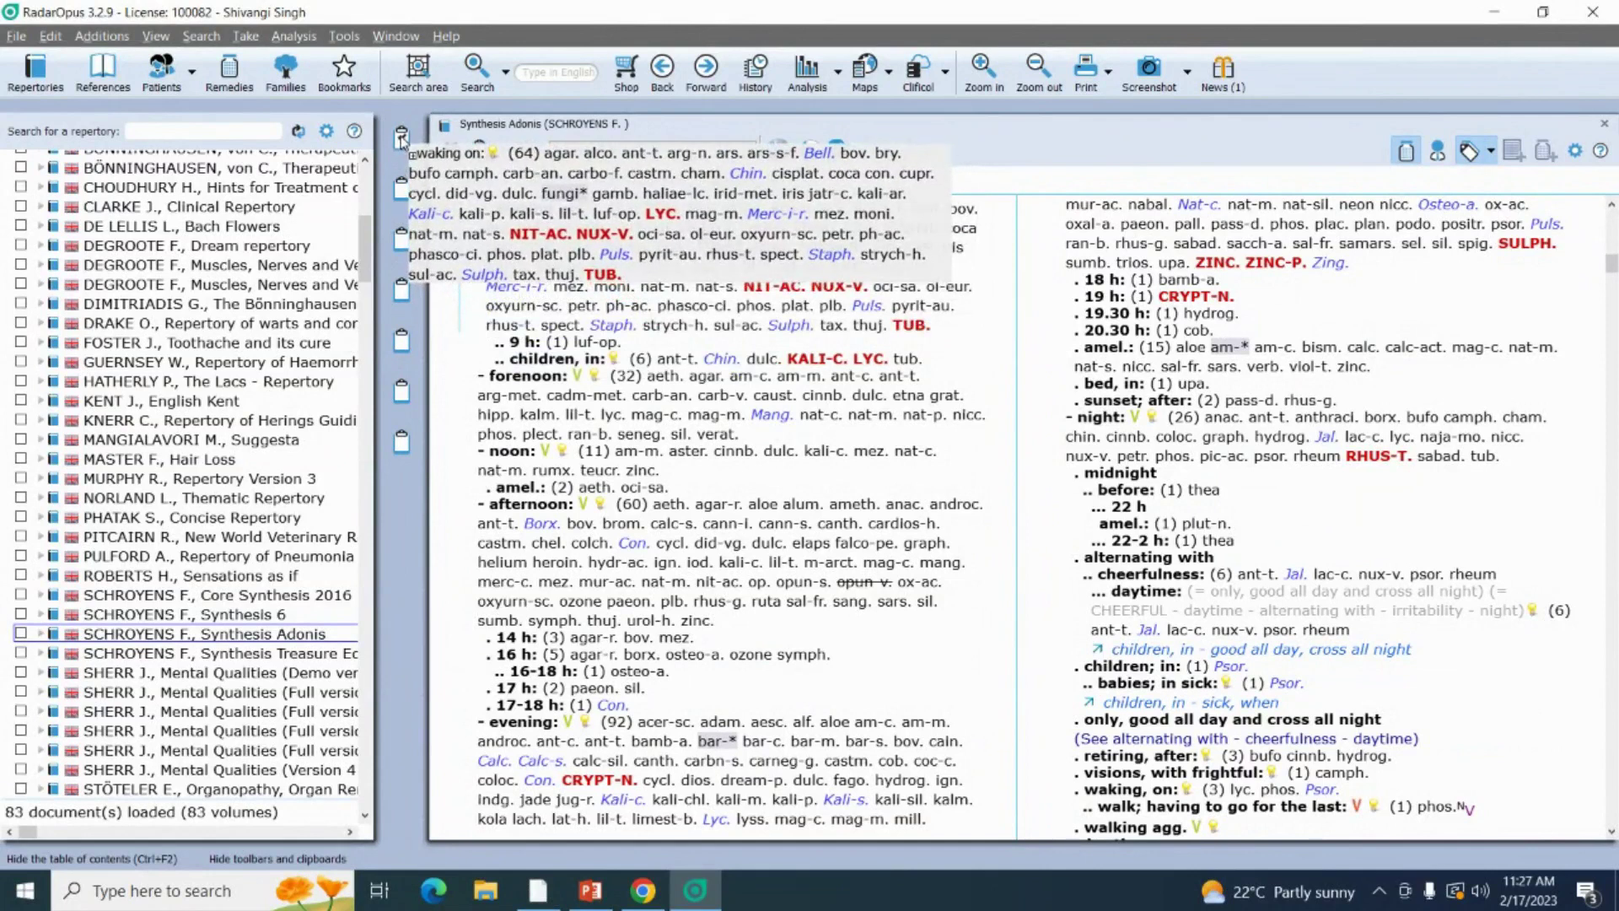
left_click(401, 138)
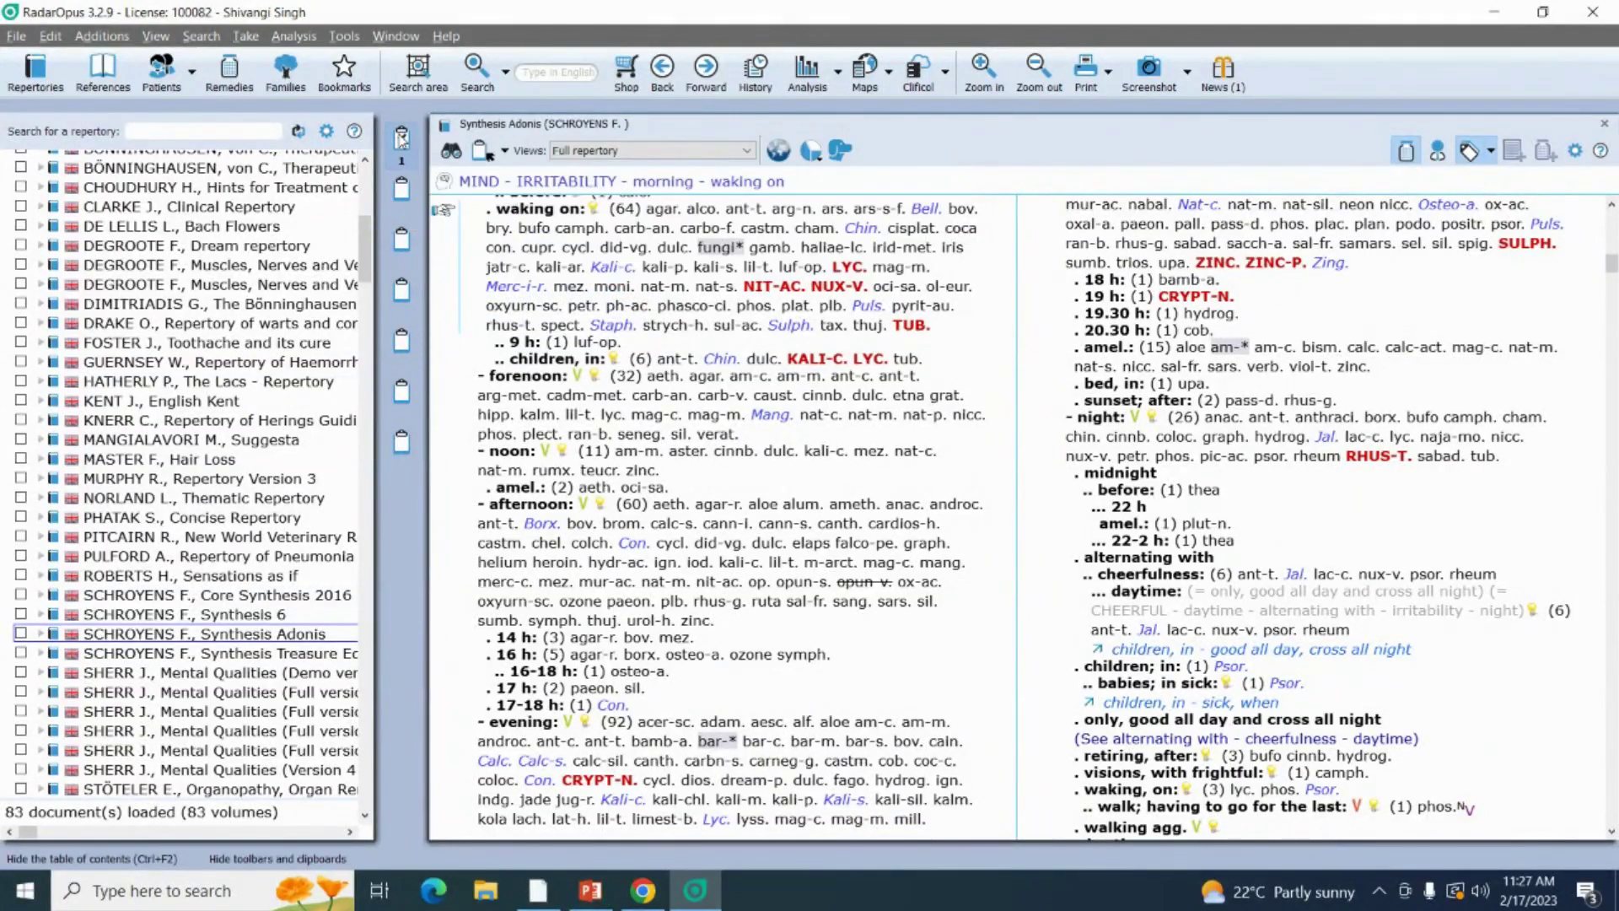
left_click(826, 192)
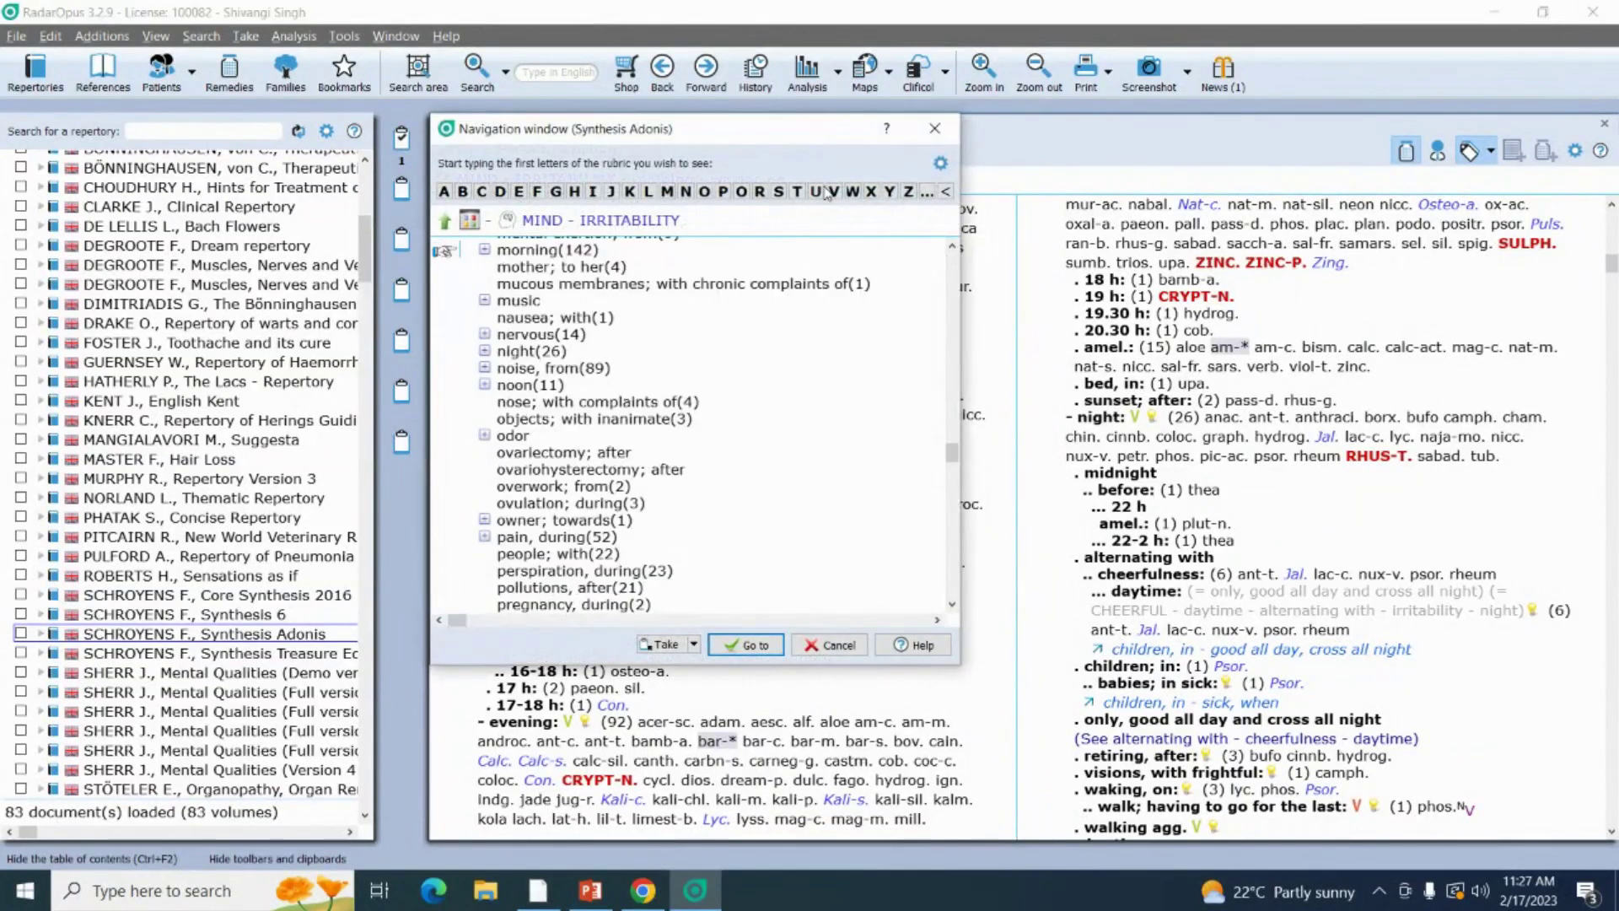
key("BackSpace")
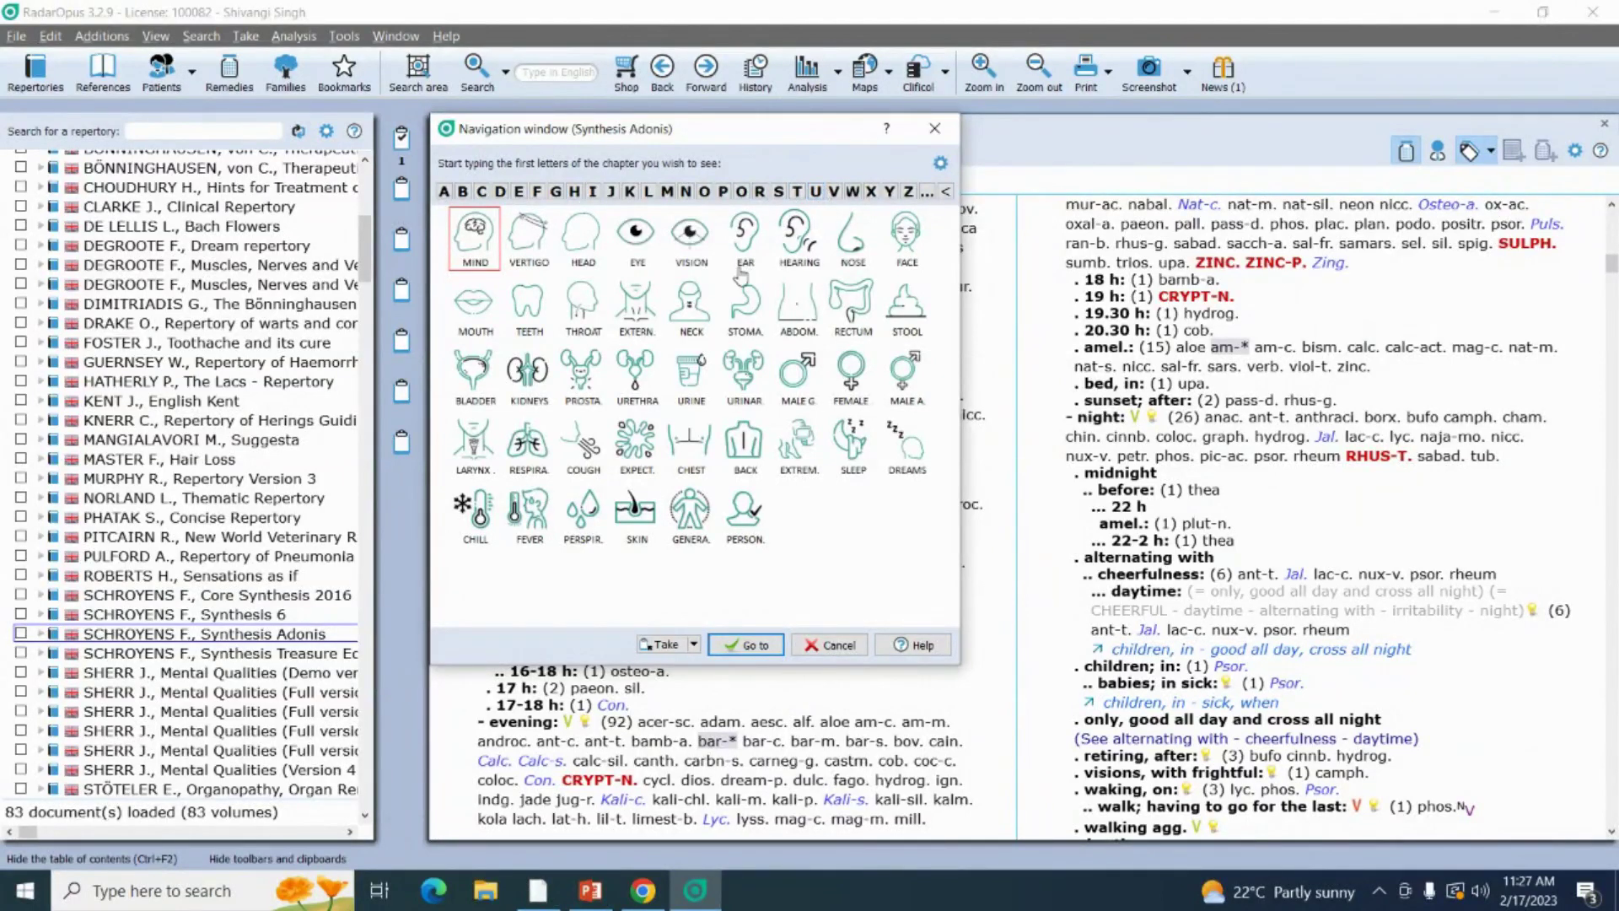
Find MIND - QUARRELSOME with 'quar' and add it to clipboard 1.
left_click(485, 240)
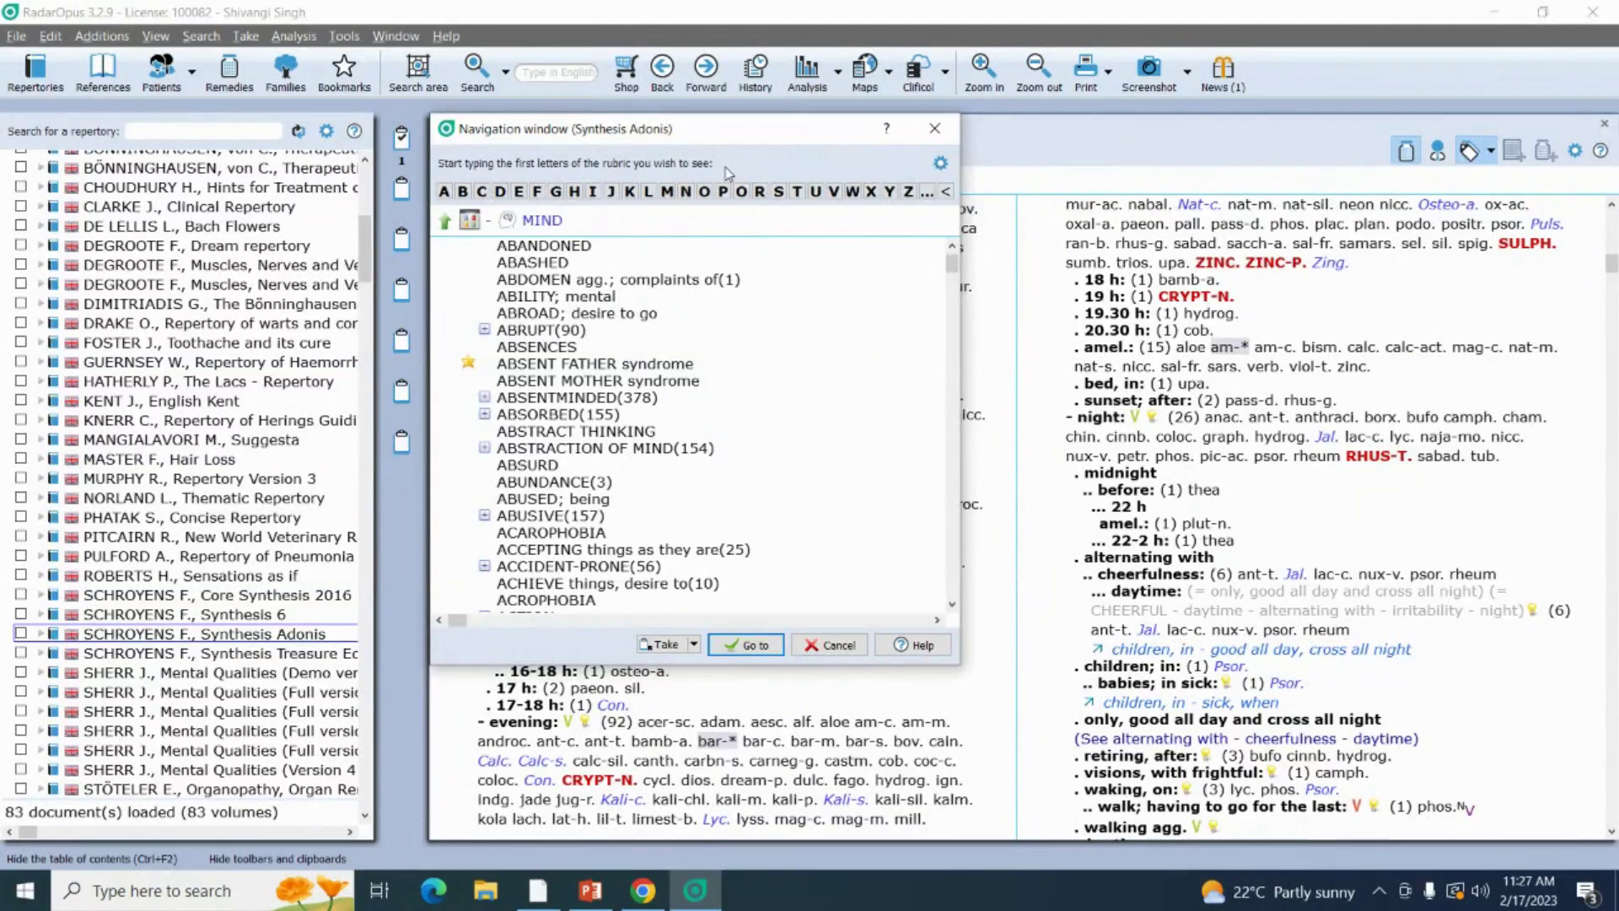
type("quar")
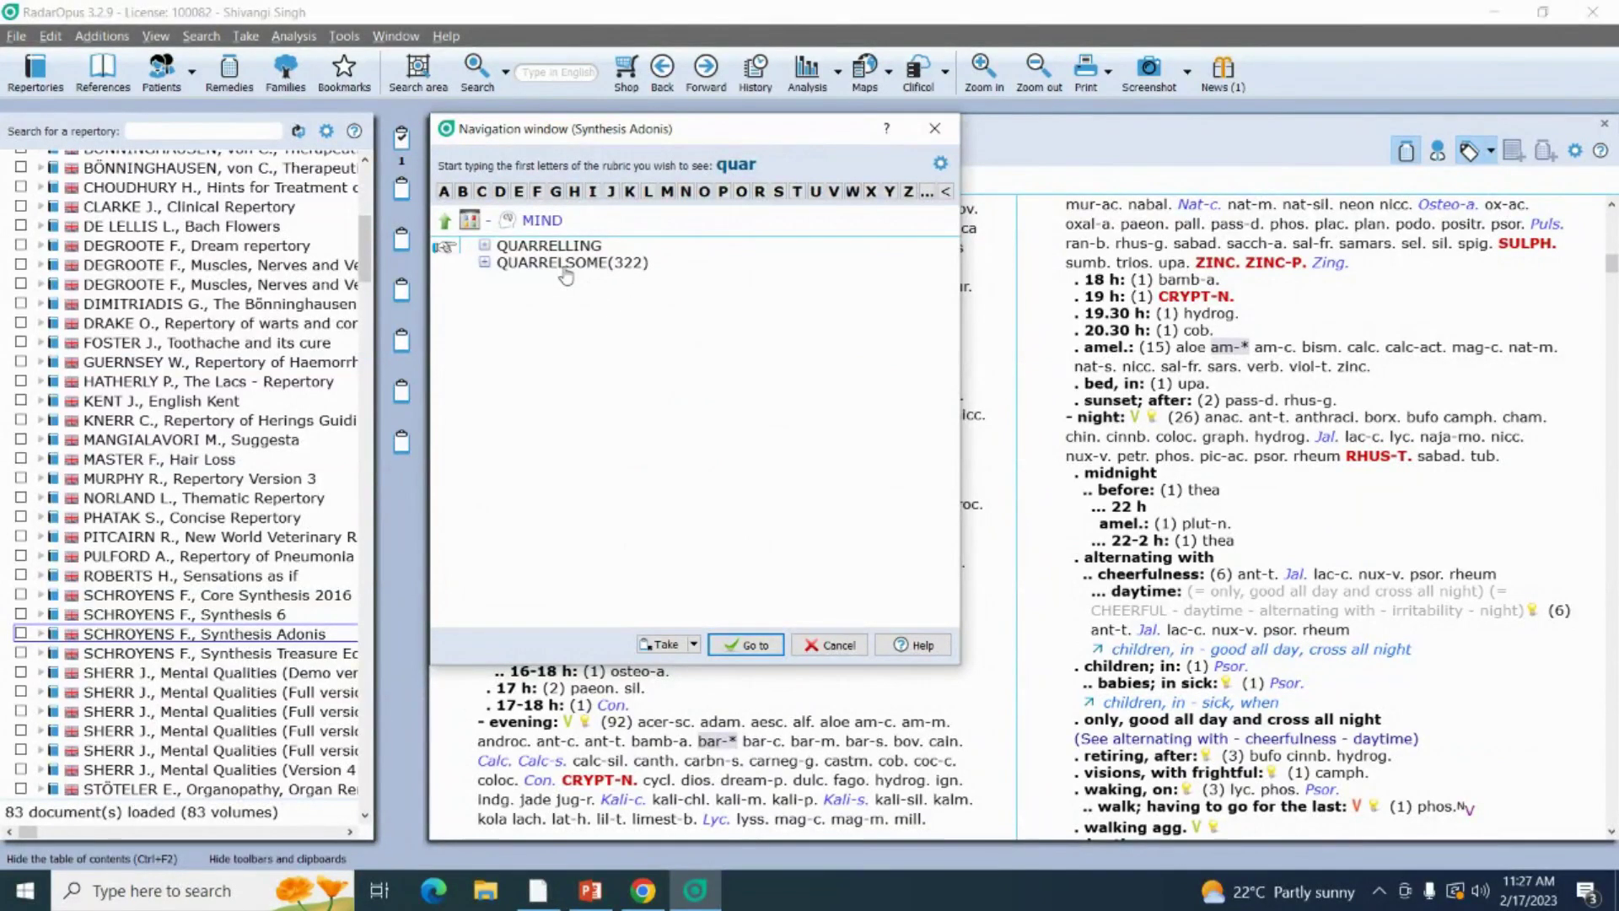
double_click(565, 265)
key("Return")
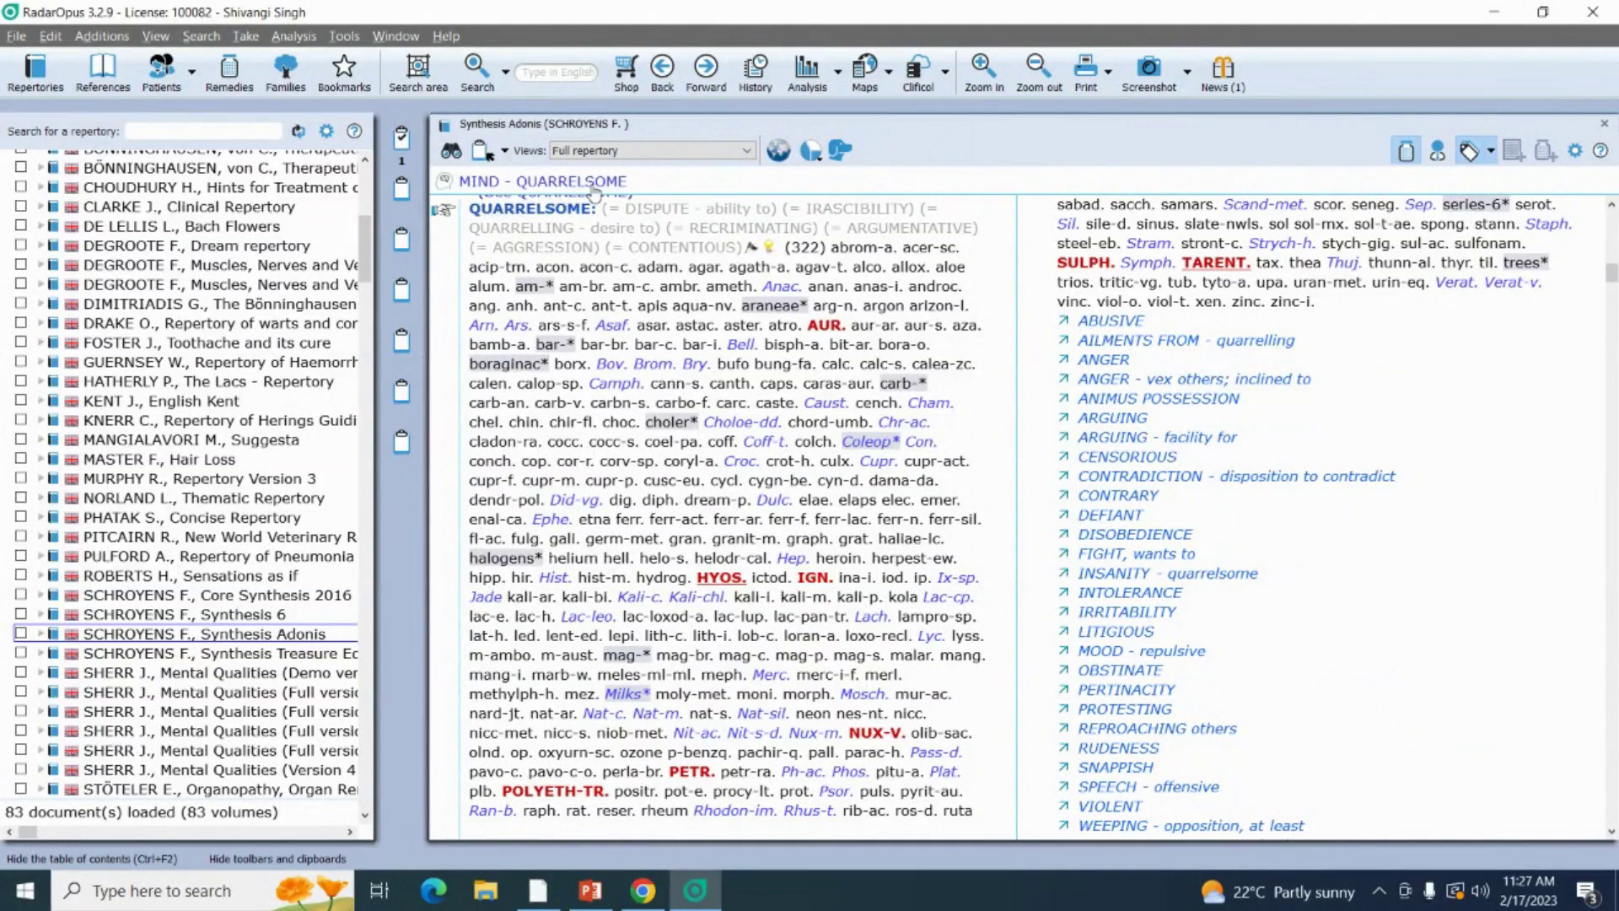
double_click(480, 218)
left_click(674, 188)
Locate MIND - COMPANY - aversion to via 'comp' and take it into clipboard 1.
key("BackSpace")
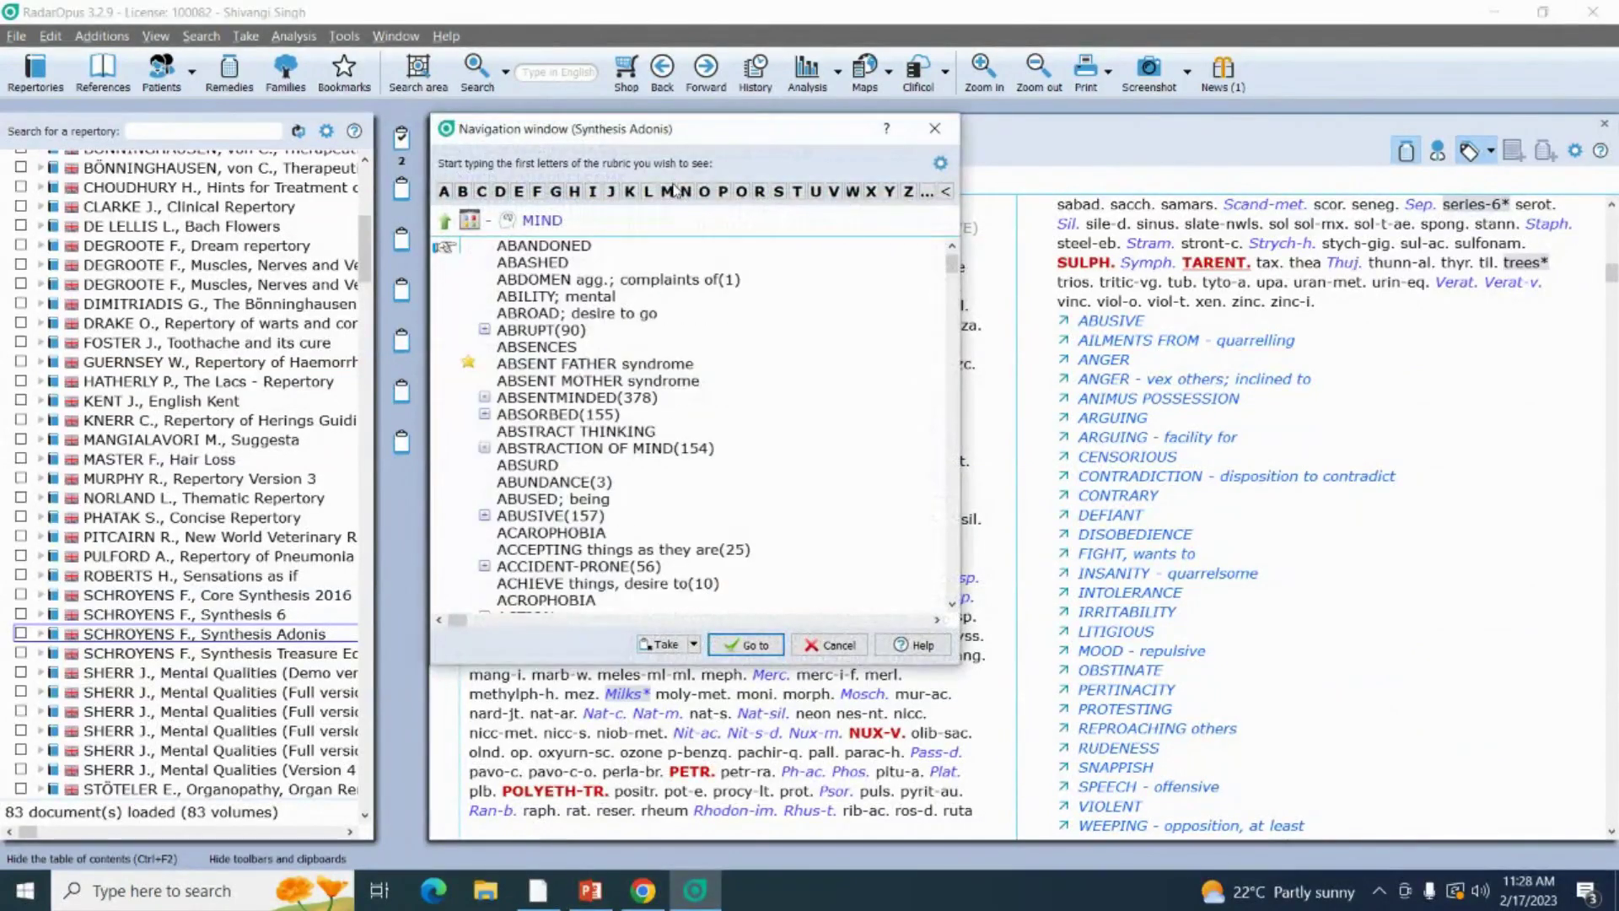
key("BackSpace")
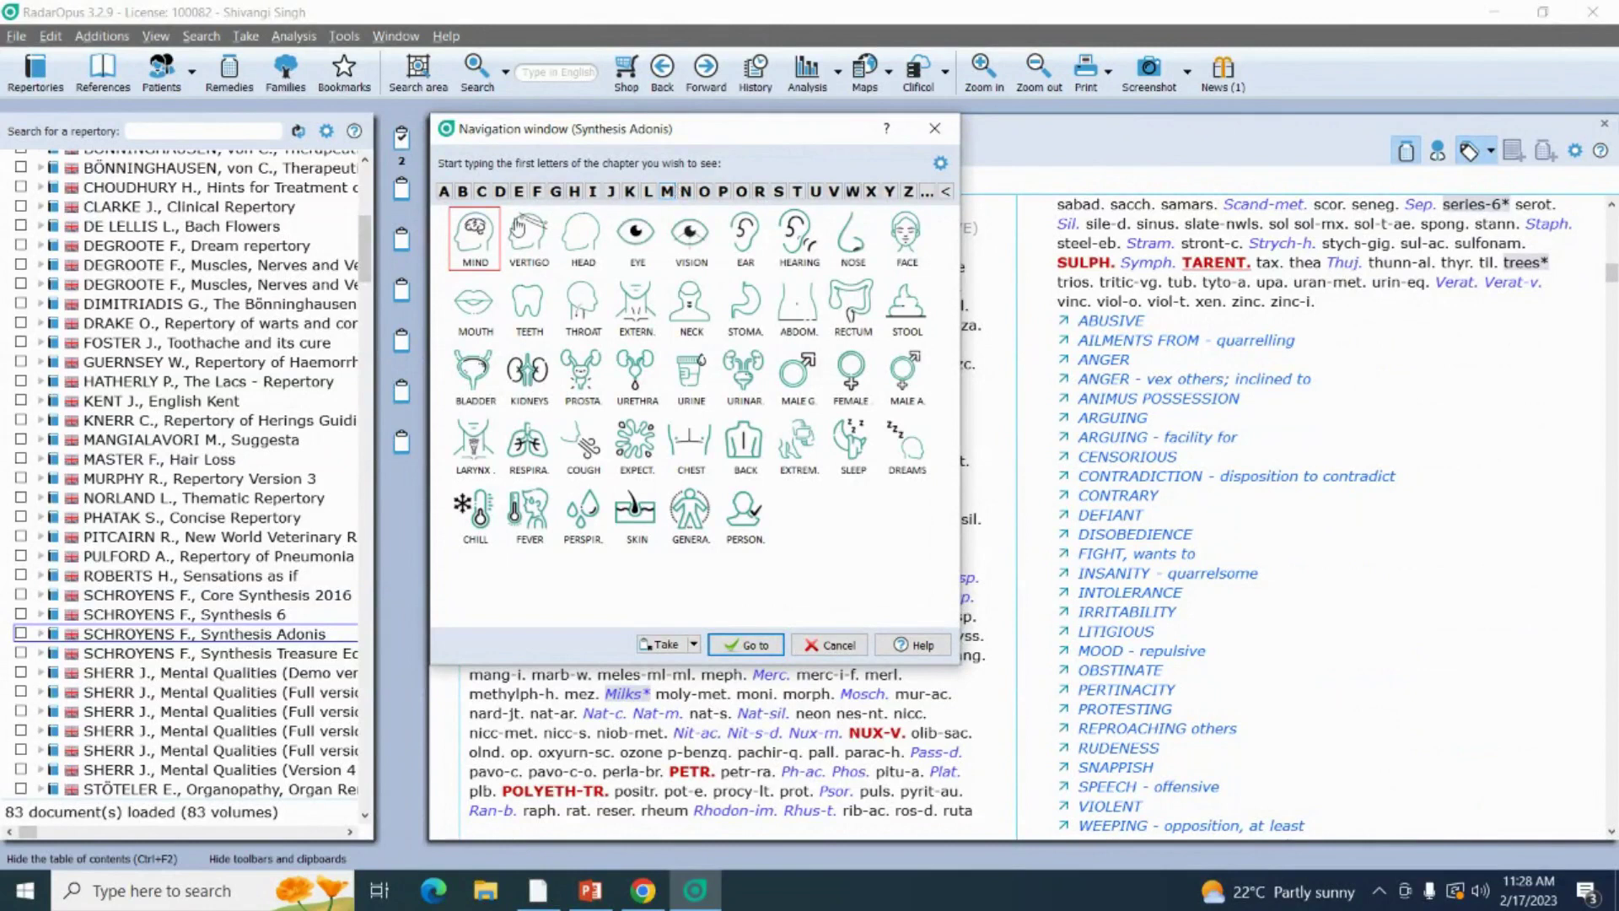
left_click(483, 236)
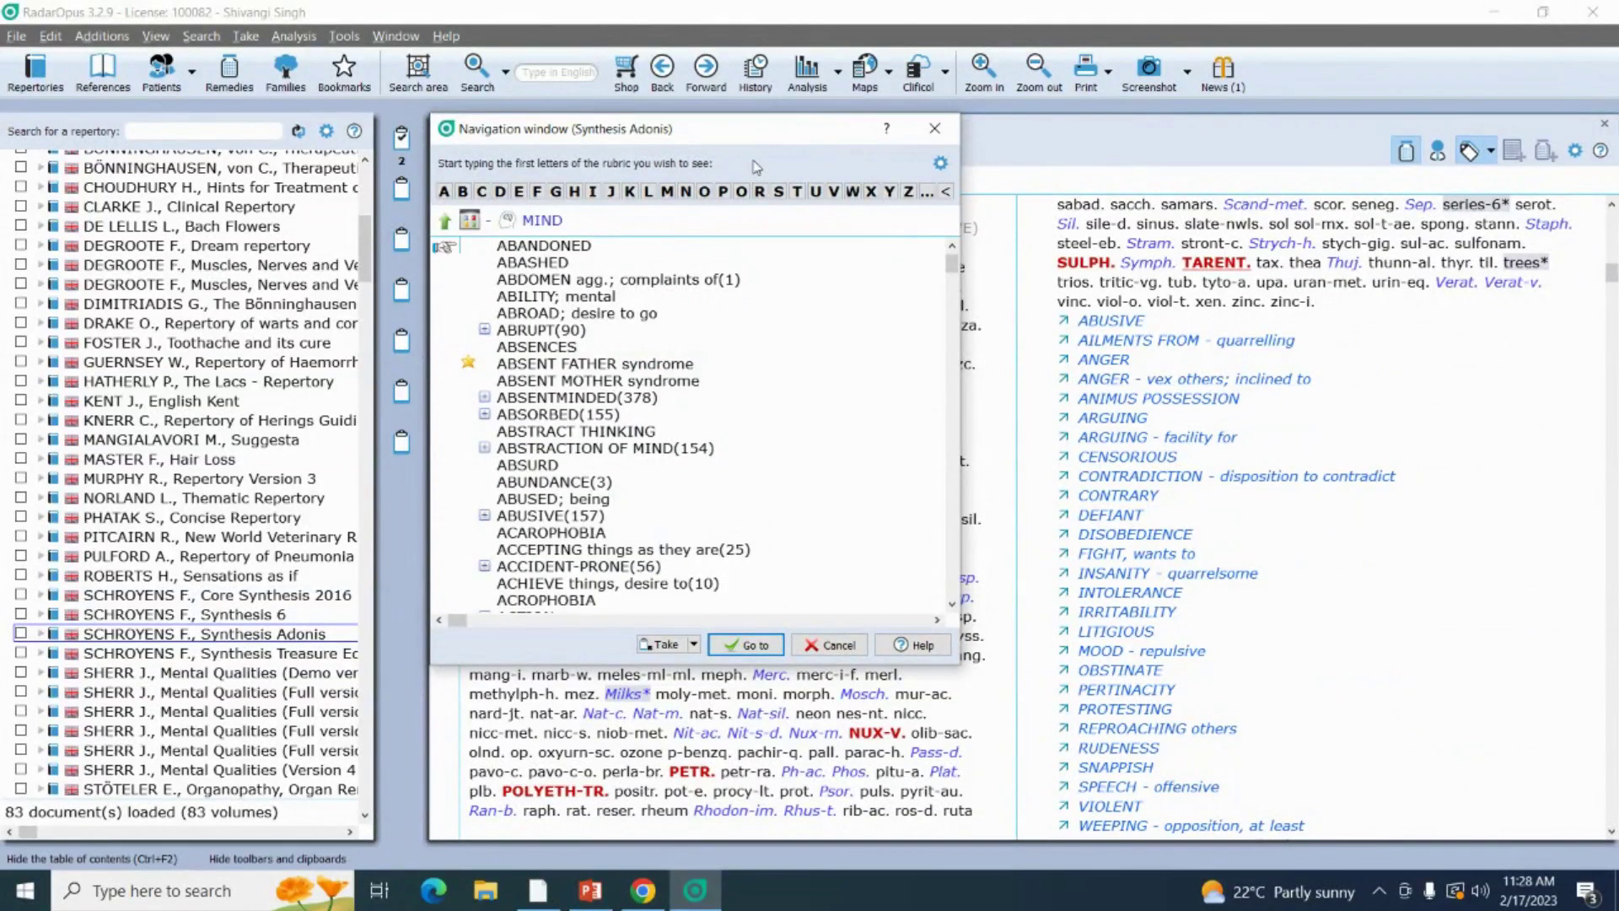
type("comp")
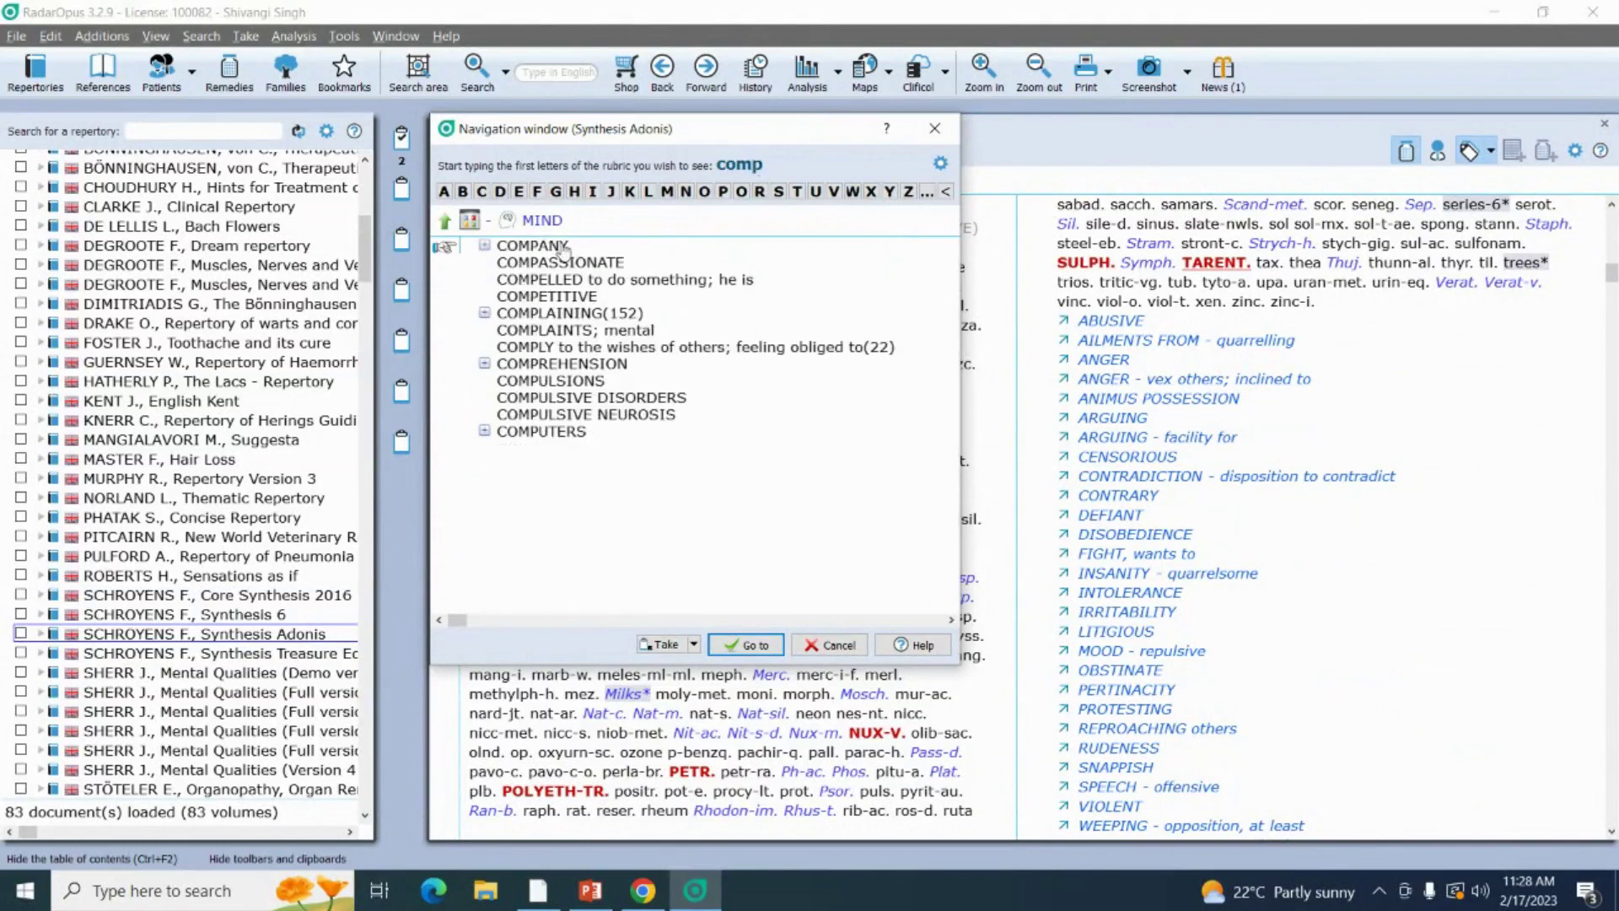
double_click(537, 247)
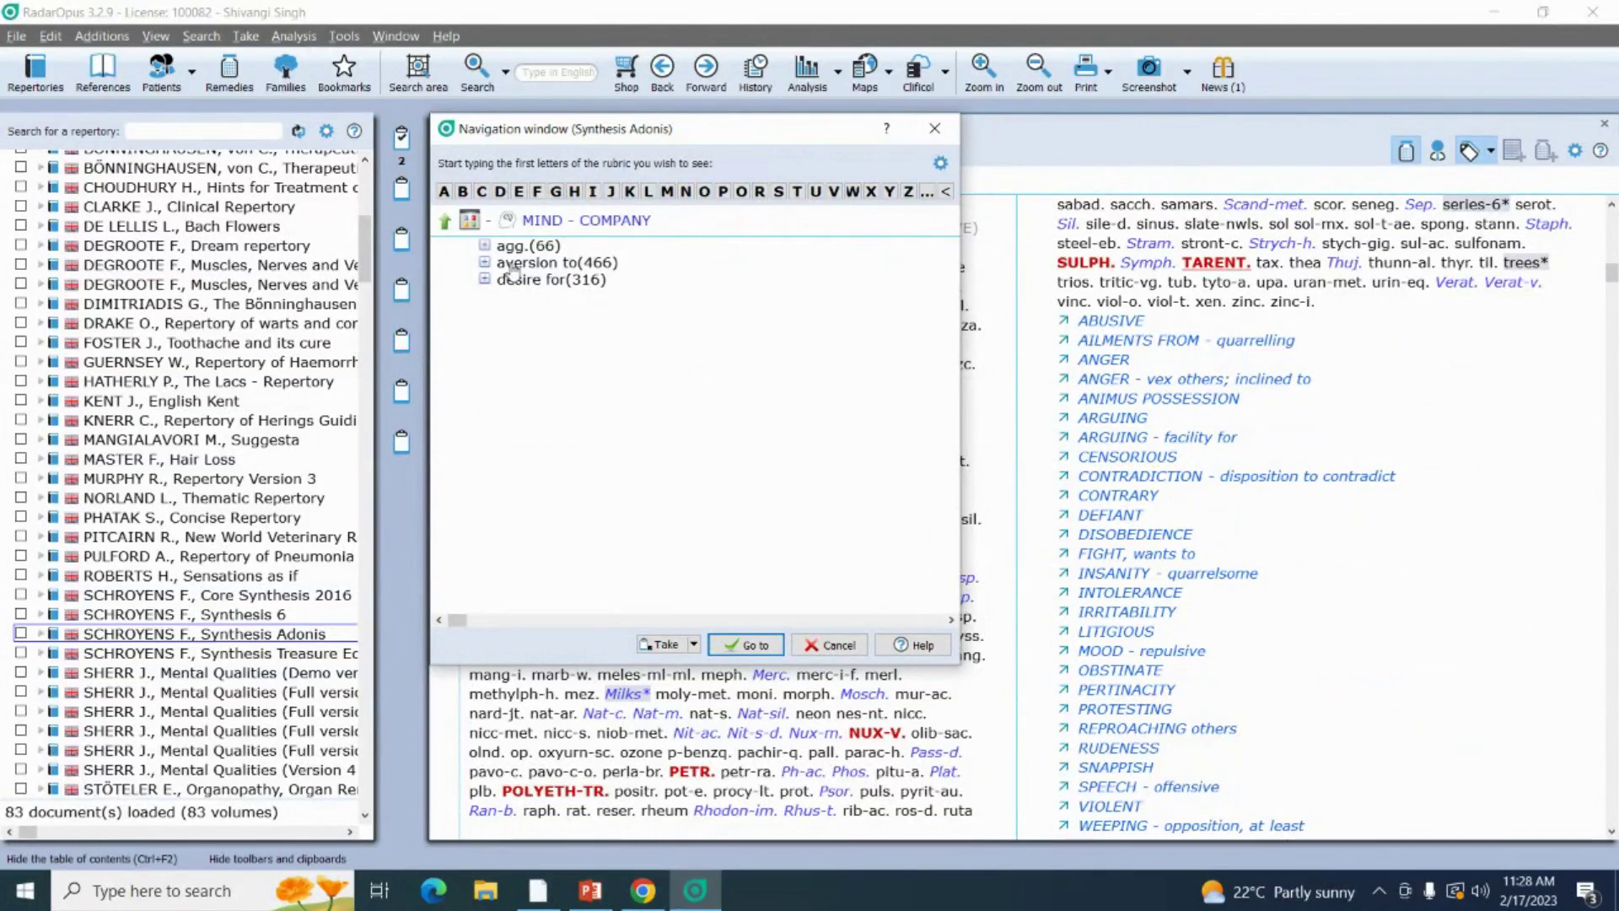
double_click(512, 268)
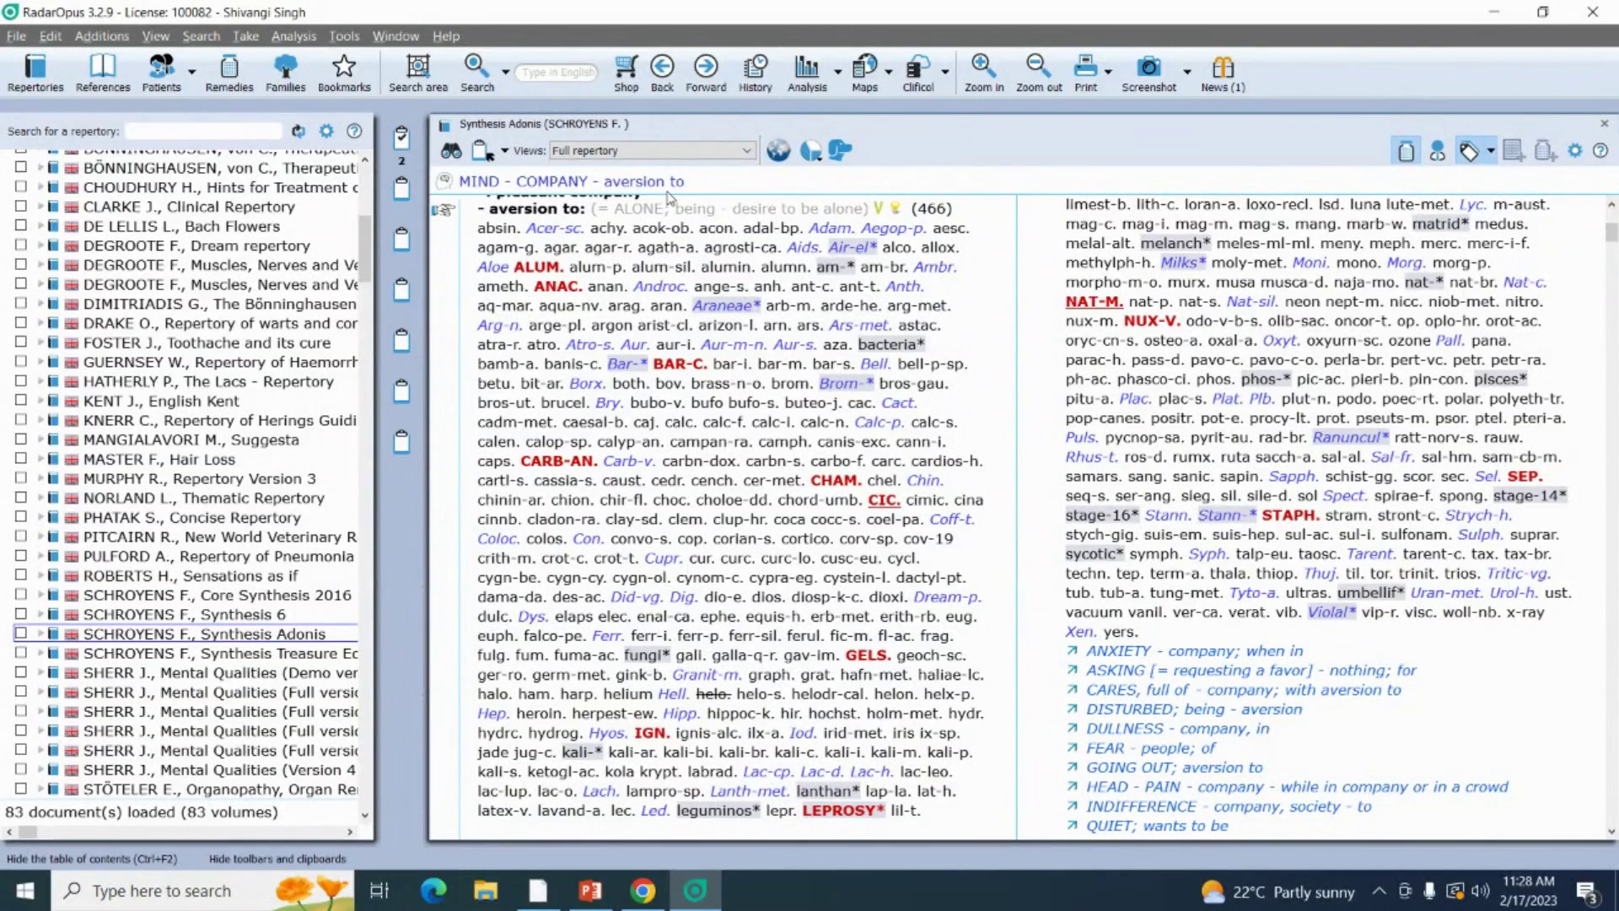
mouse_move(518, 229)
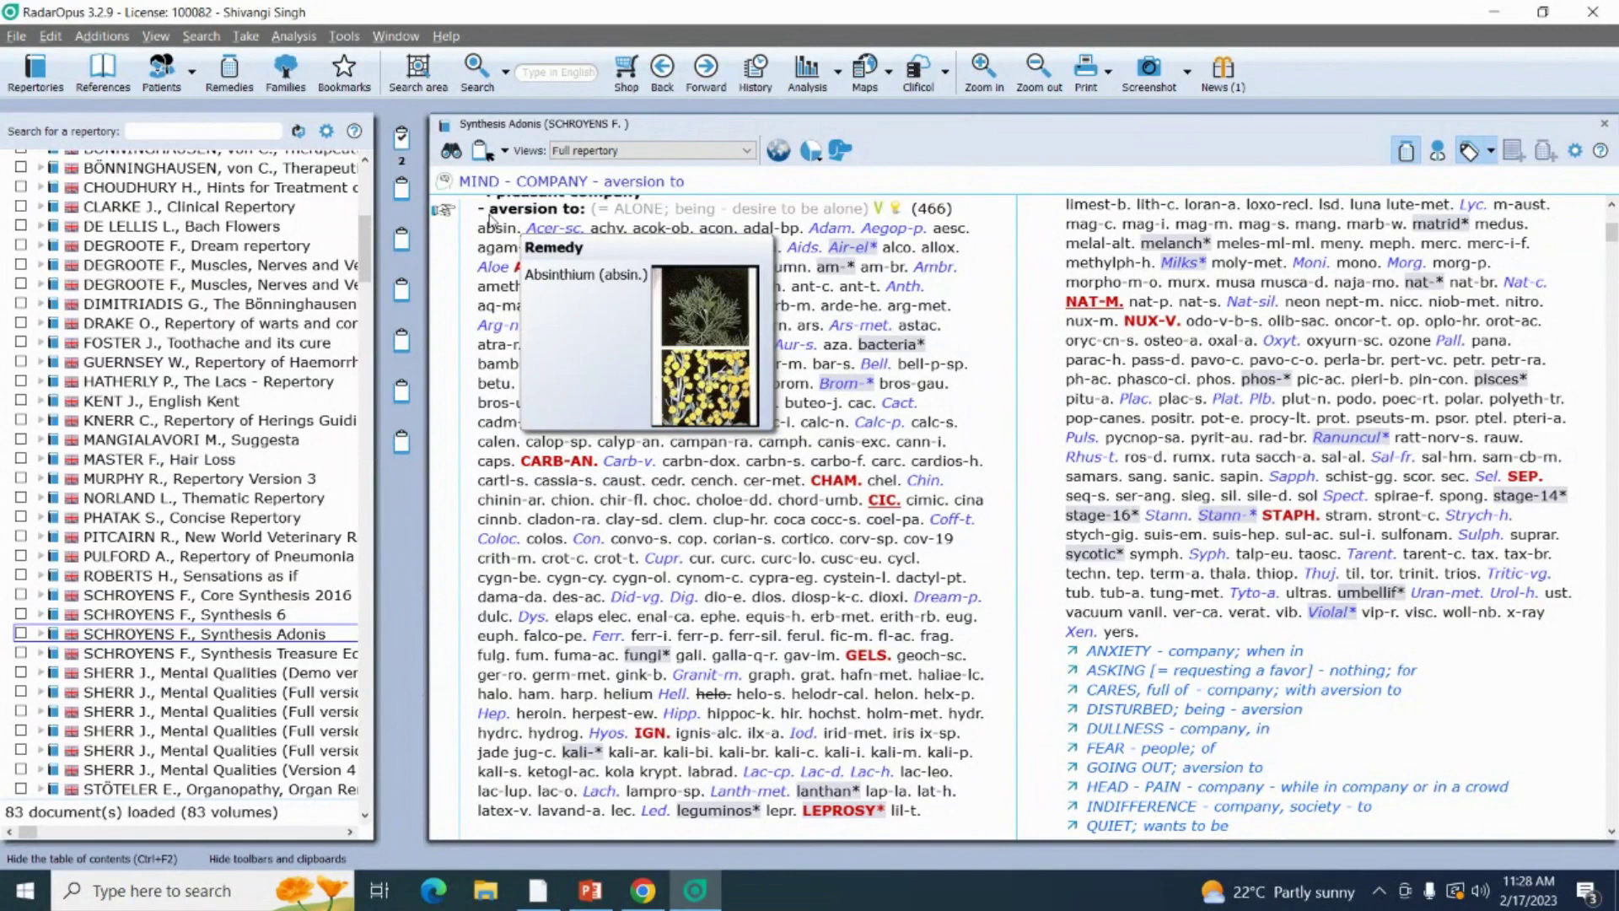
left_click(480, 152)
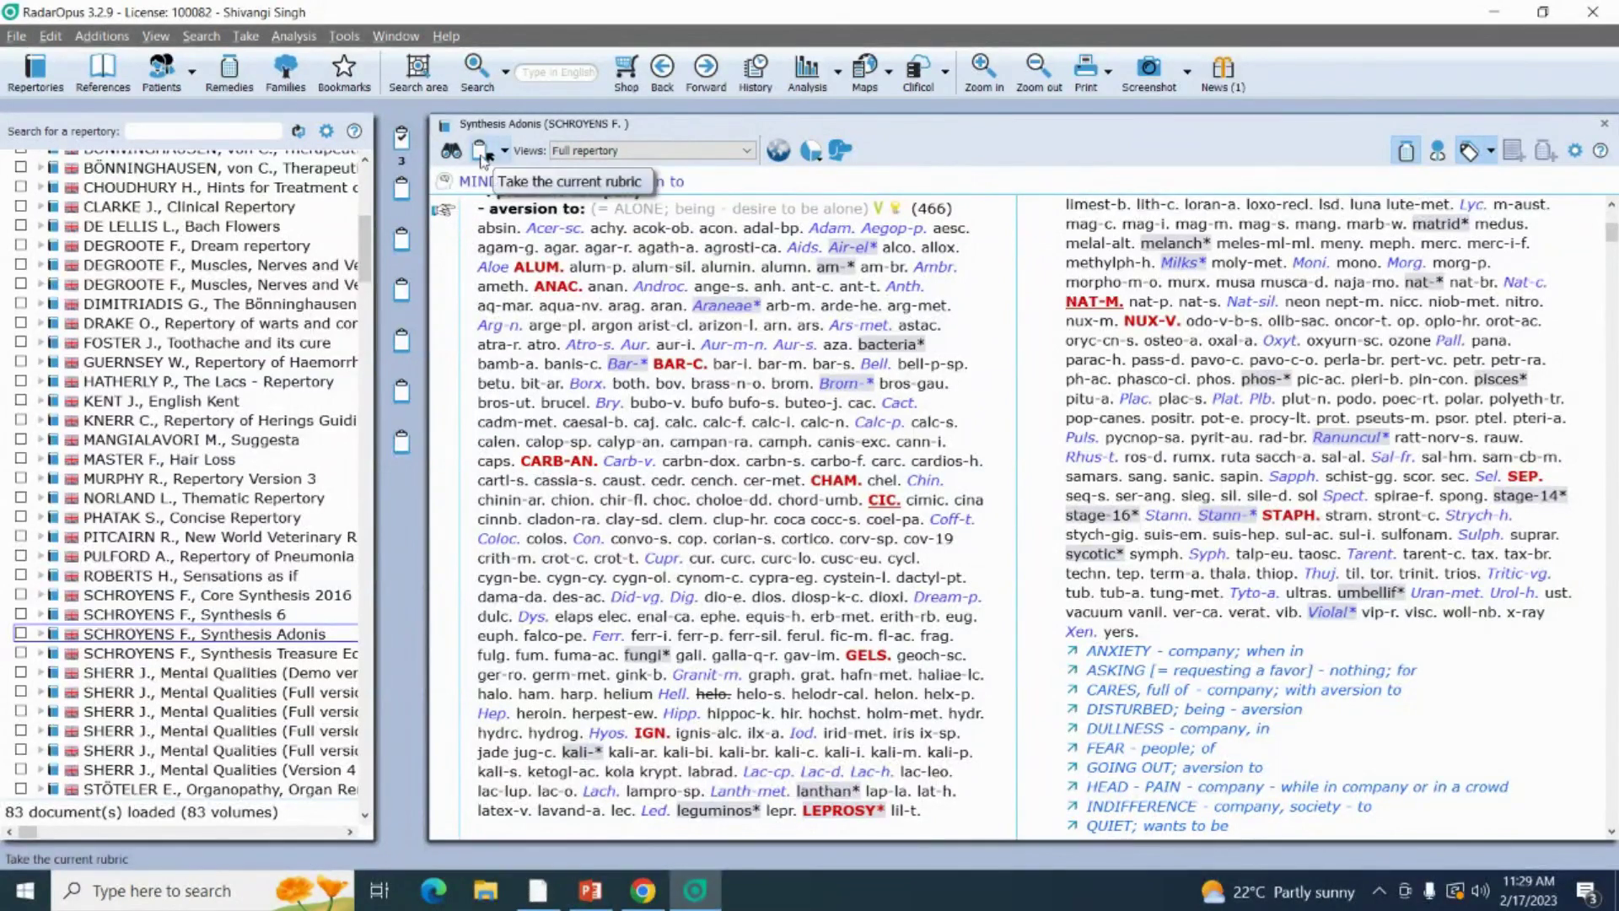
left_click(769, 187)
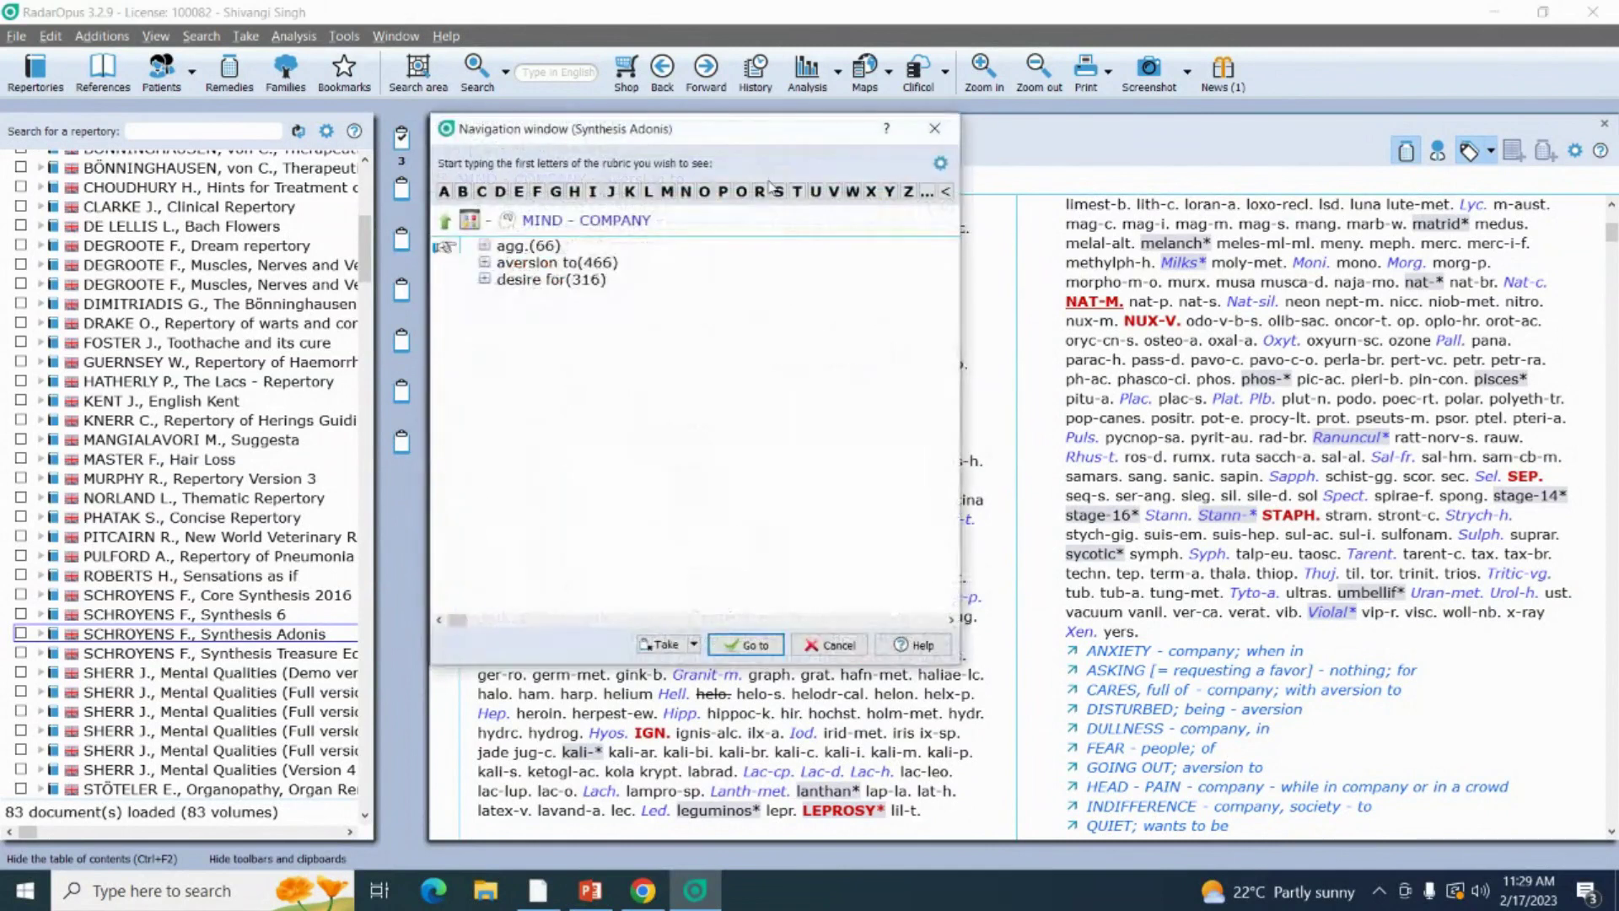
Find MIND - MEMORY - weakness of memory via 'memo' and drag it onto clipboard 1.
key("BackSpace")
key("BackSpace")
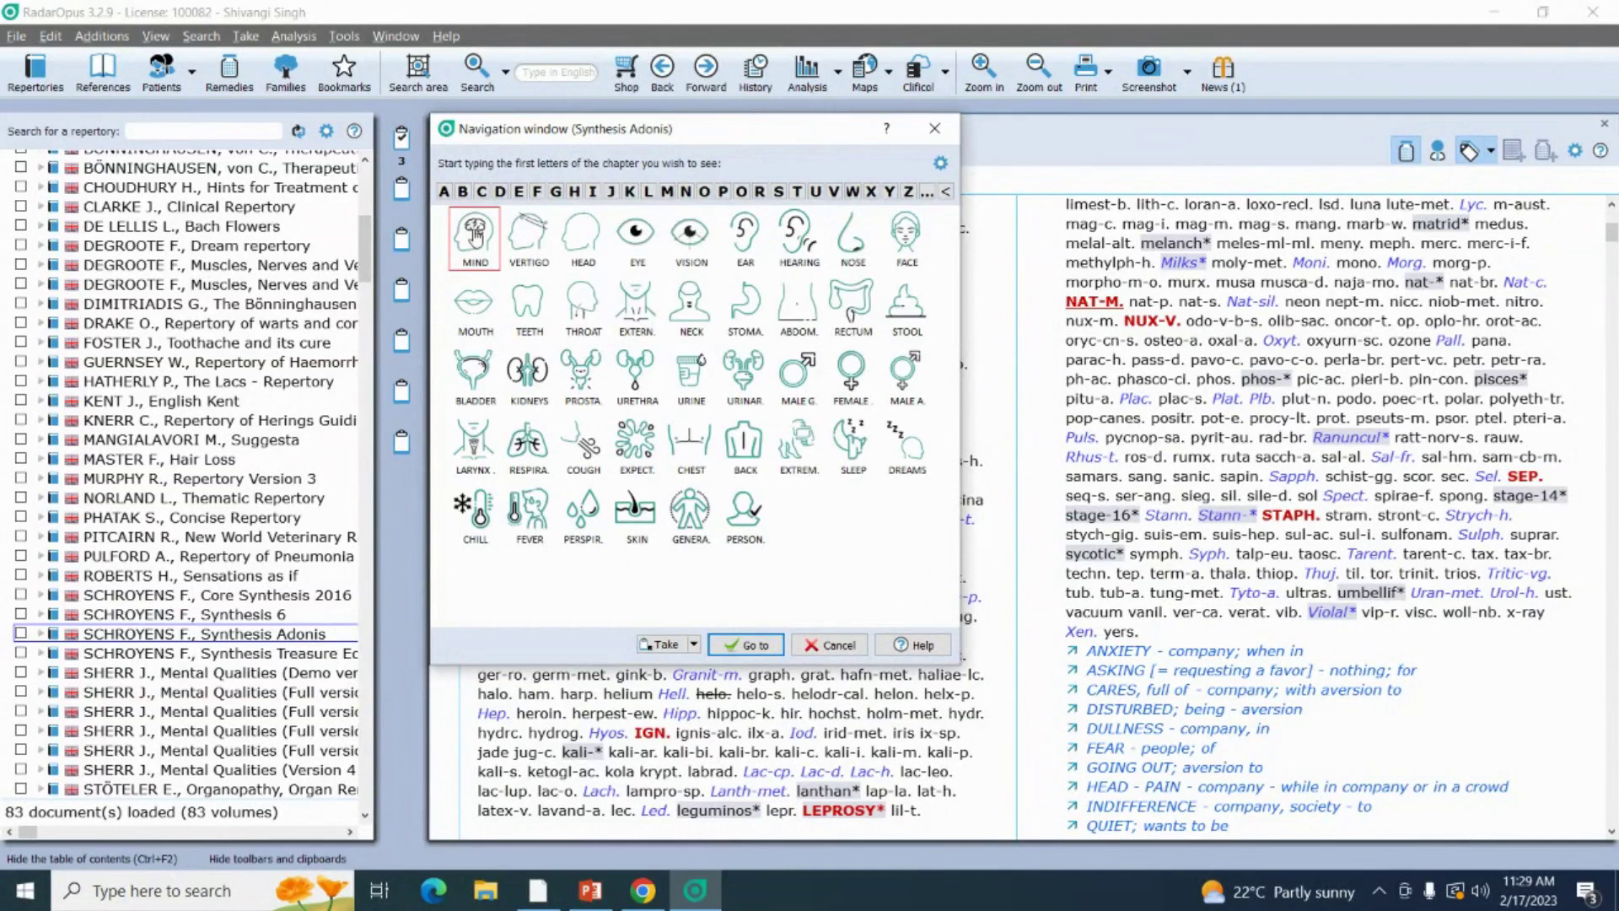
left_click(475, 236)
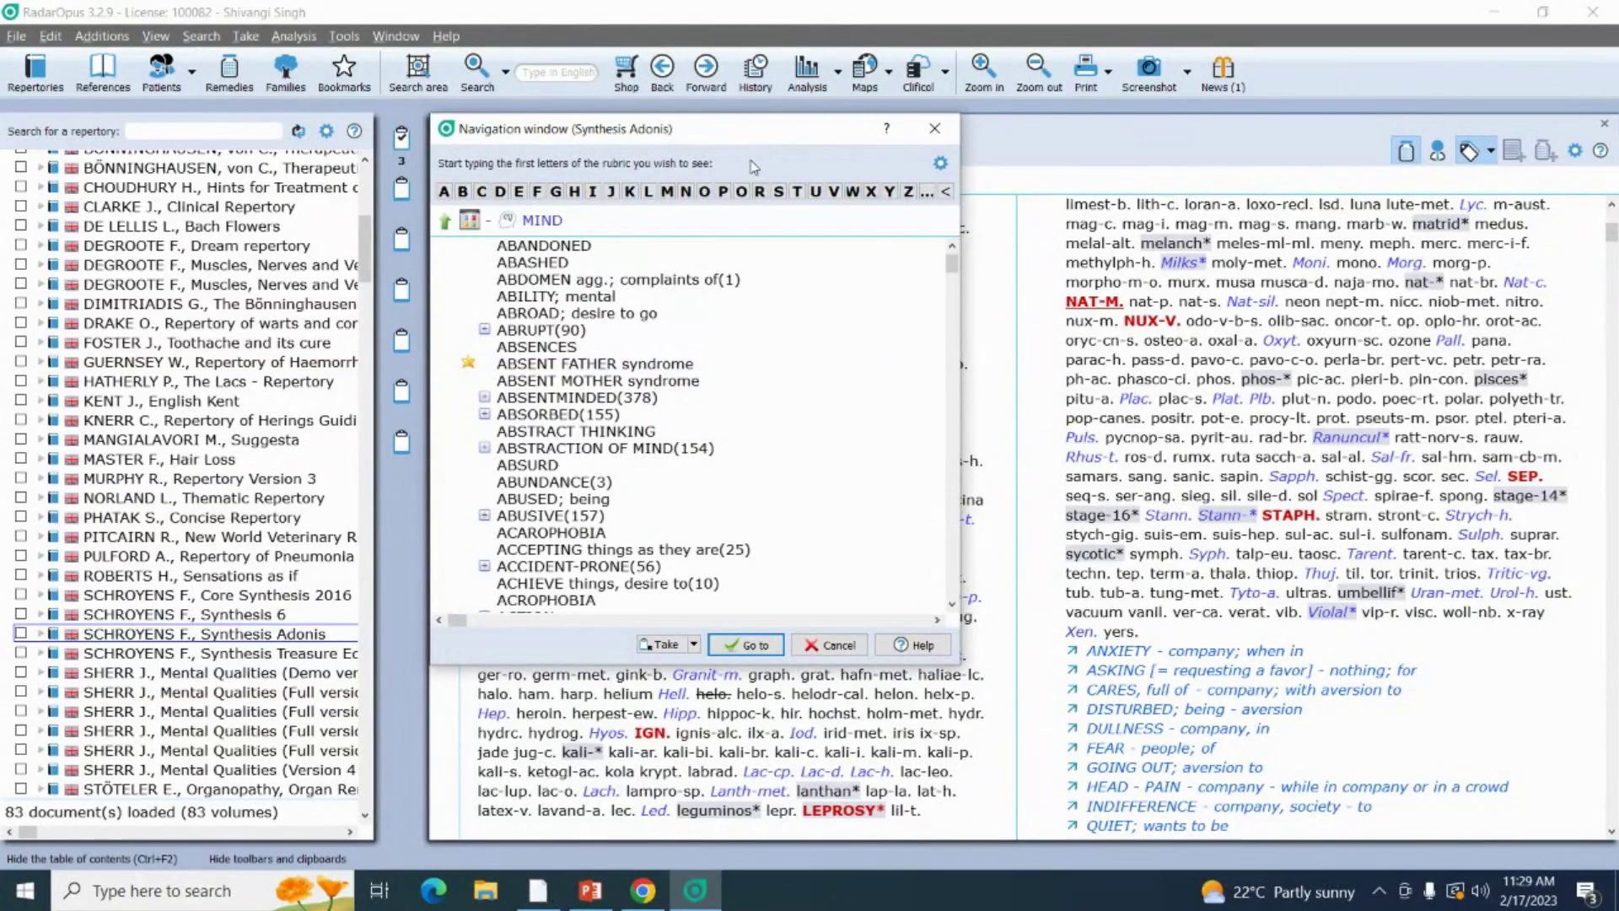
type("memo")
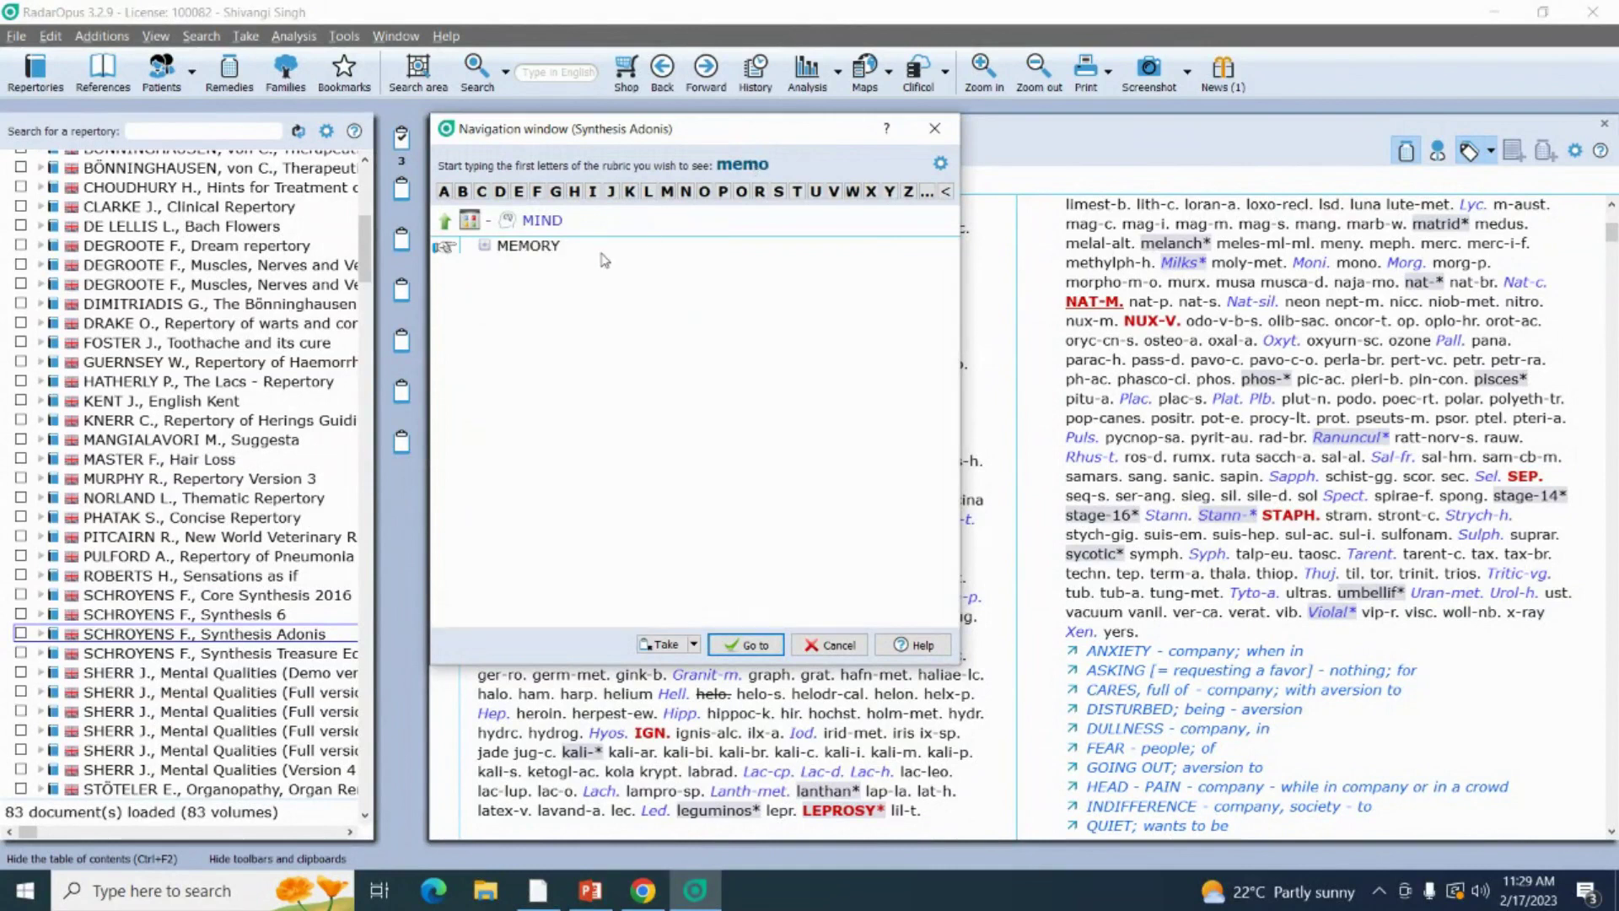
left_click(530, 246)
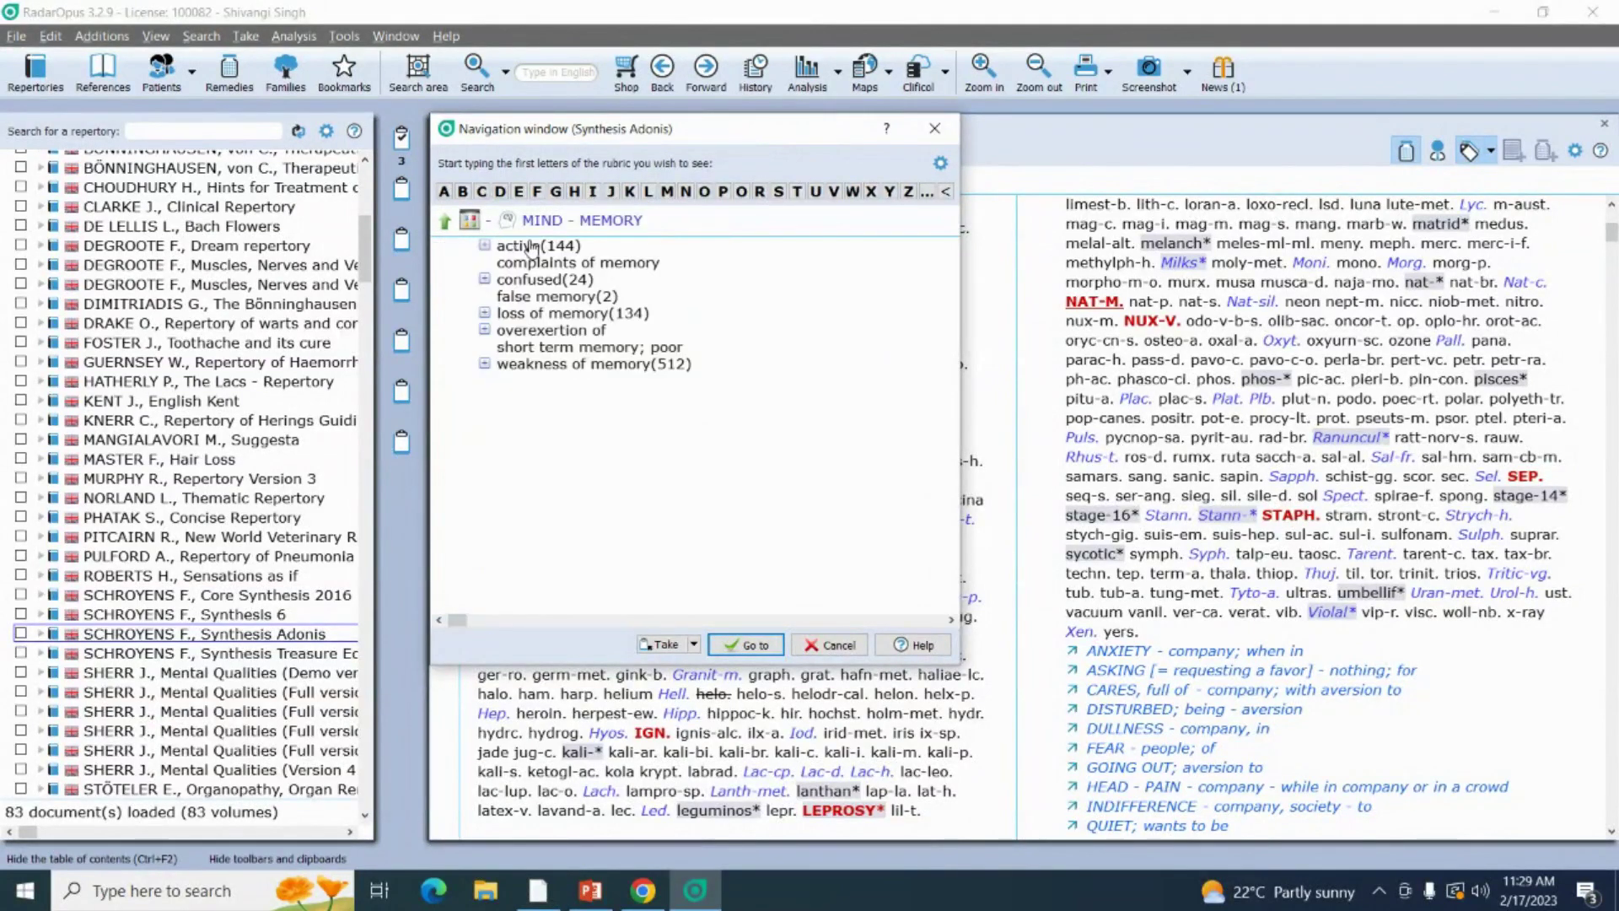
left_click(527, 364)
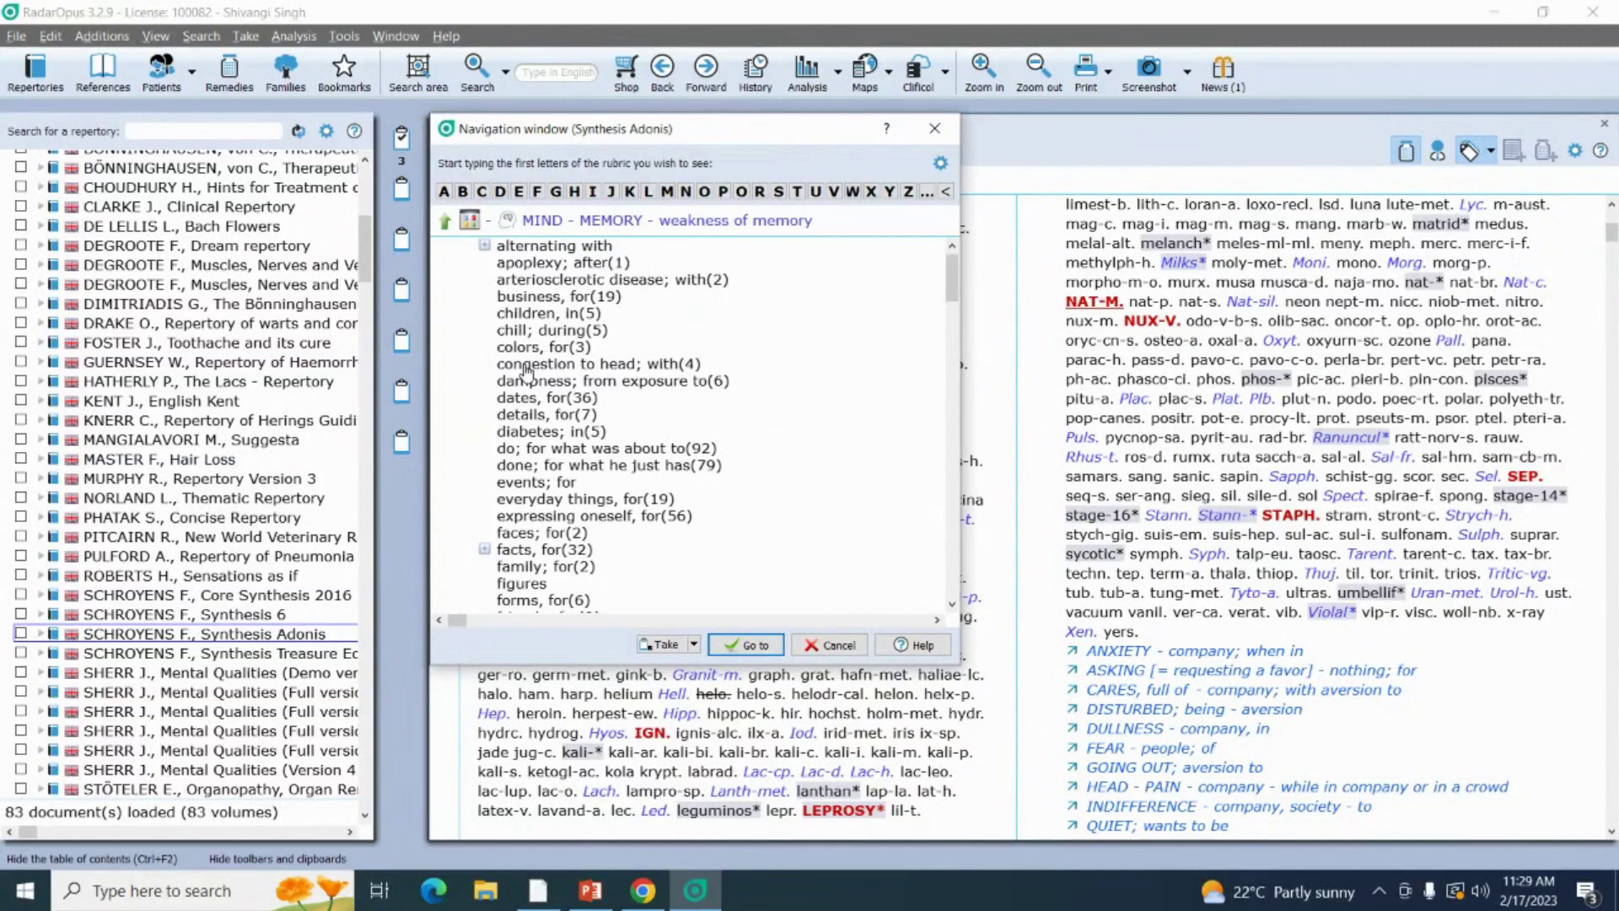
key("Return")
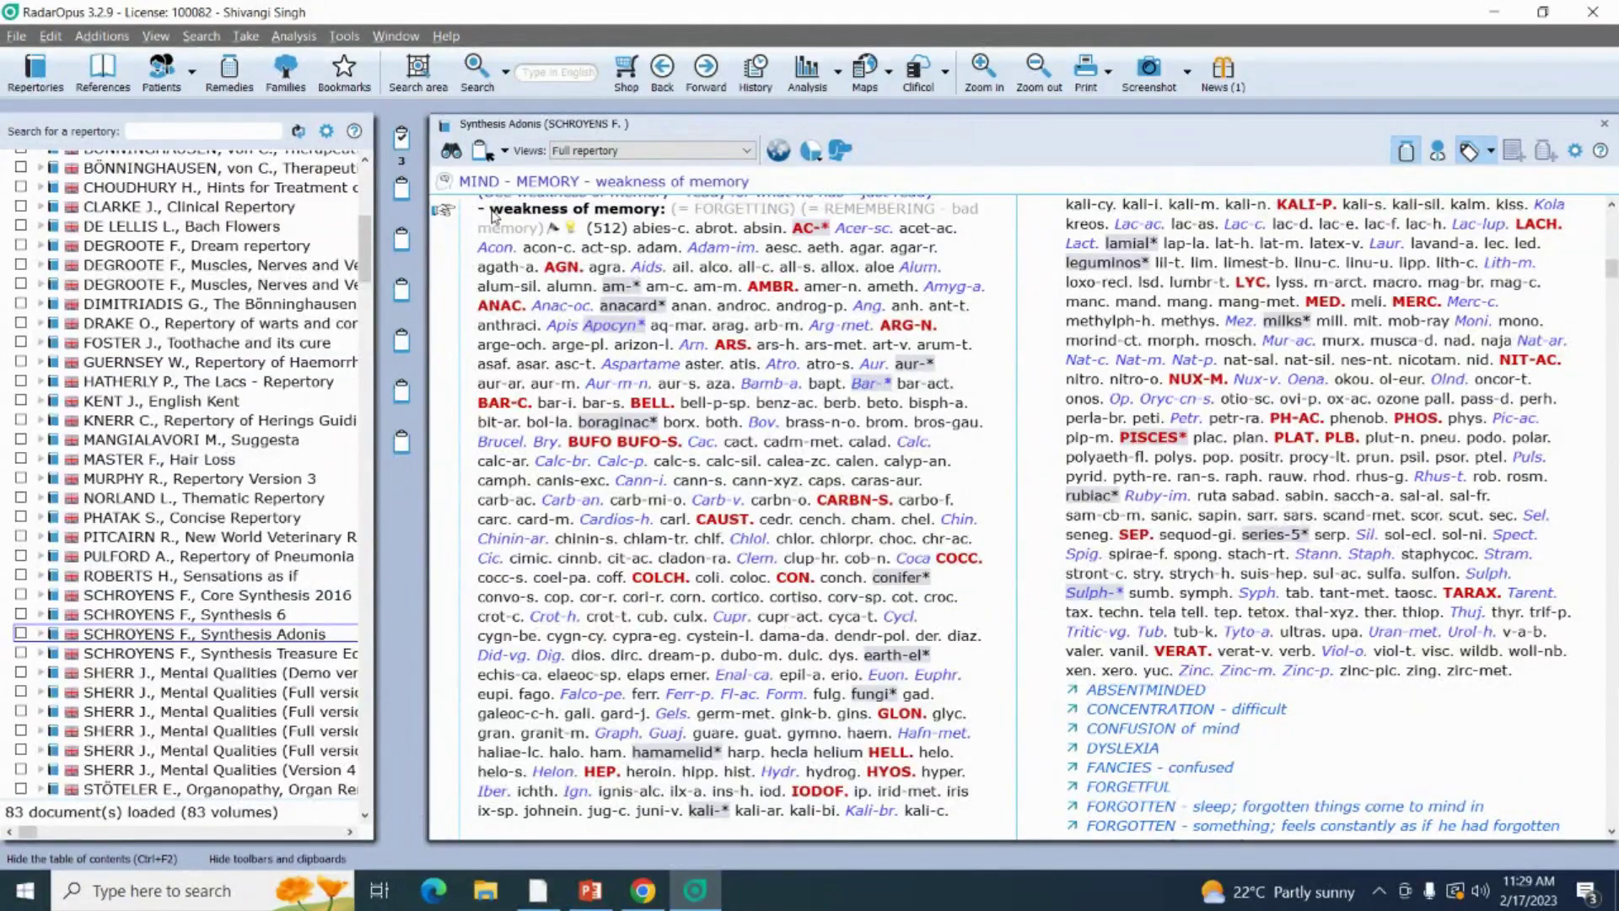
left_click_drag(477, 213, 401, 139)
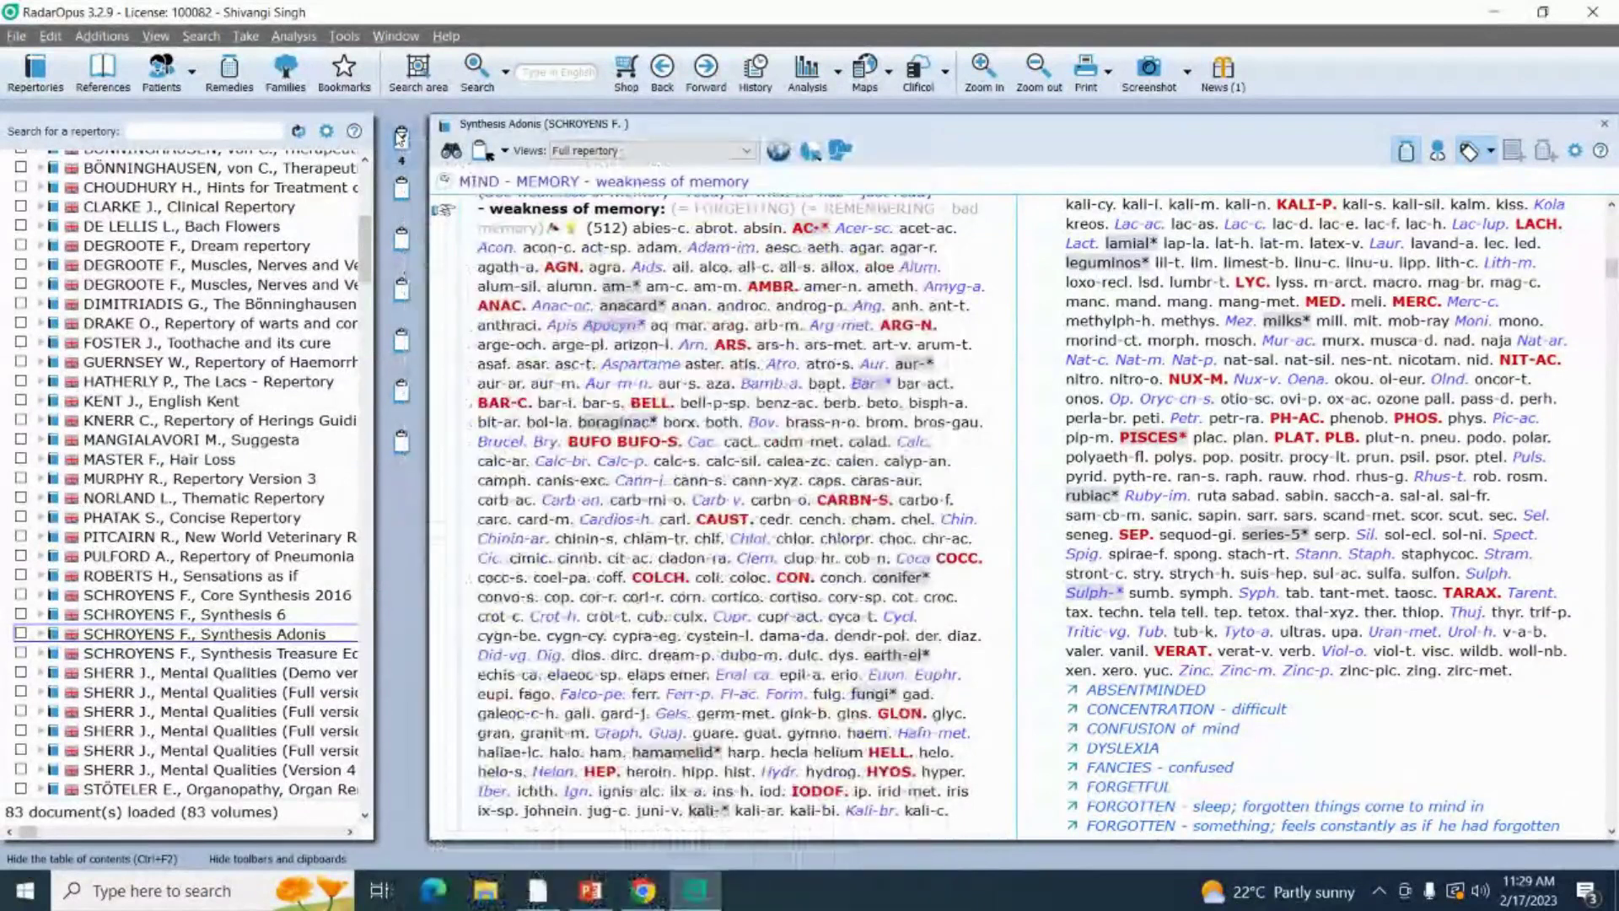
left_click(778, 195)
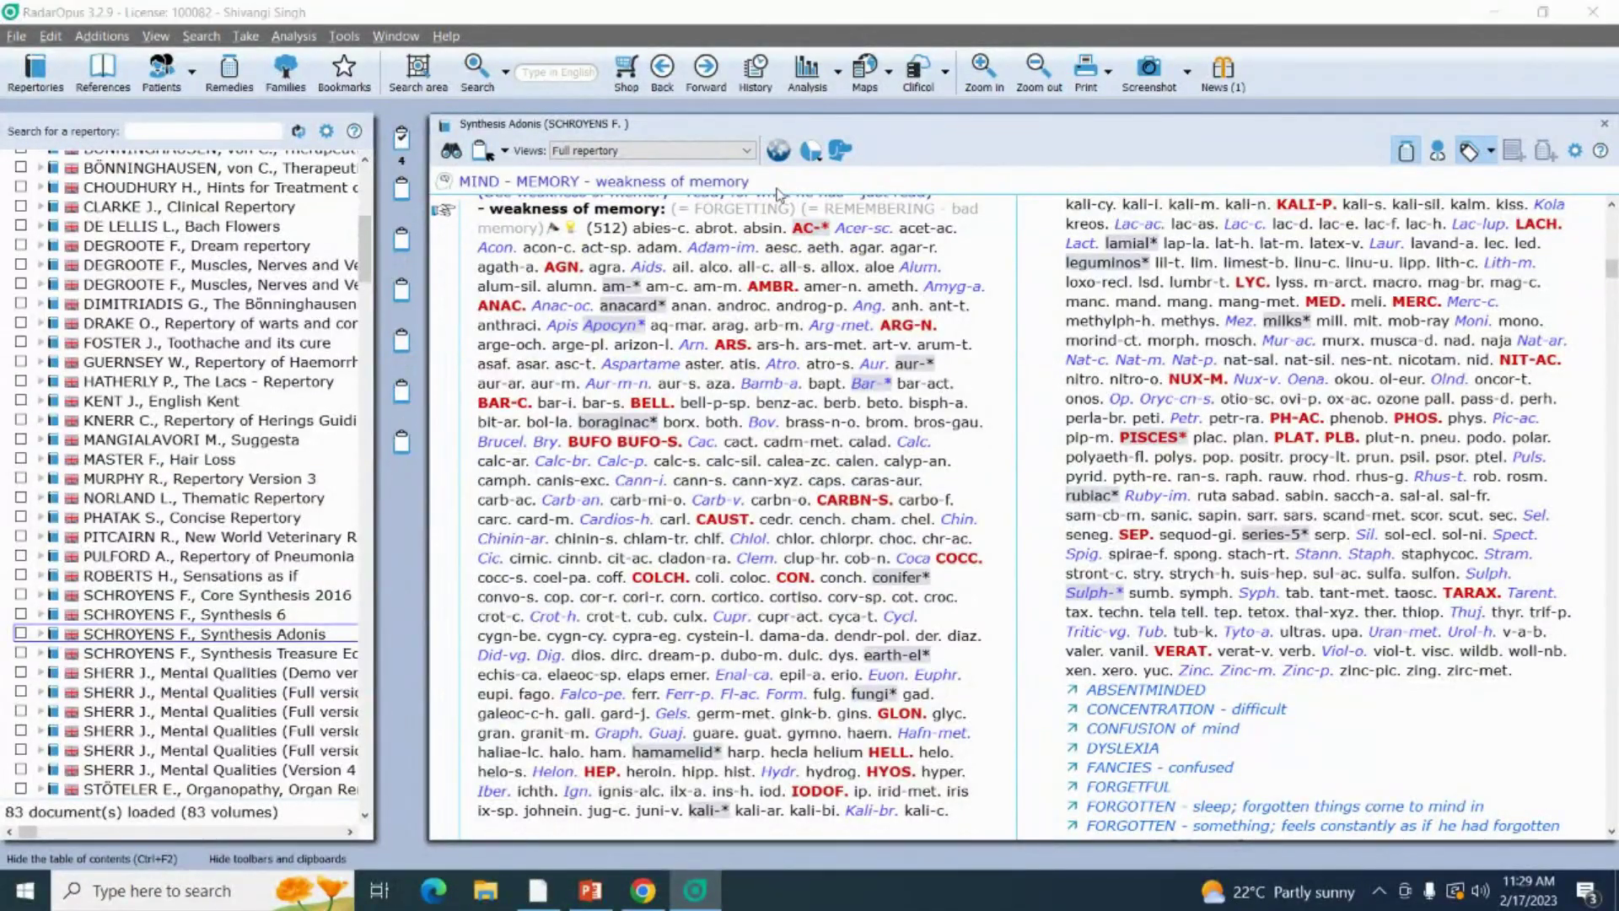
key("BackSpace")
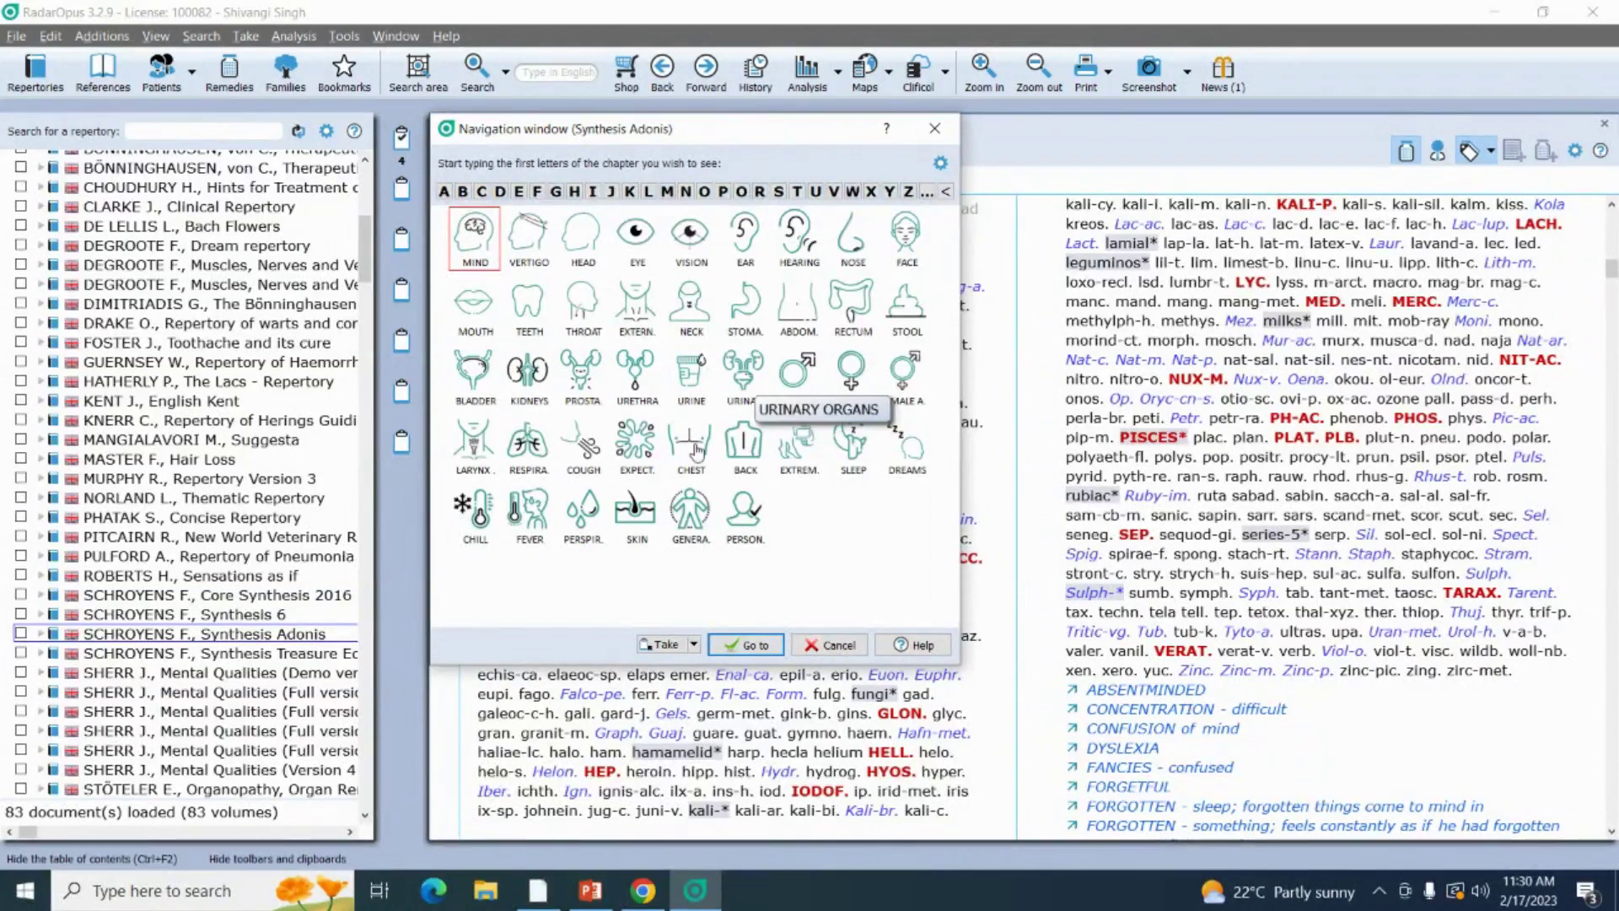
Navigate to SKIN - ERUPTIONS - itching - warm - bed - agg. and add it to clipboard 1.
left_click(623, 534)
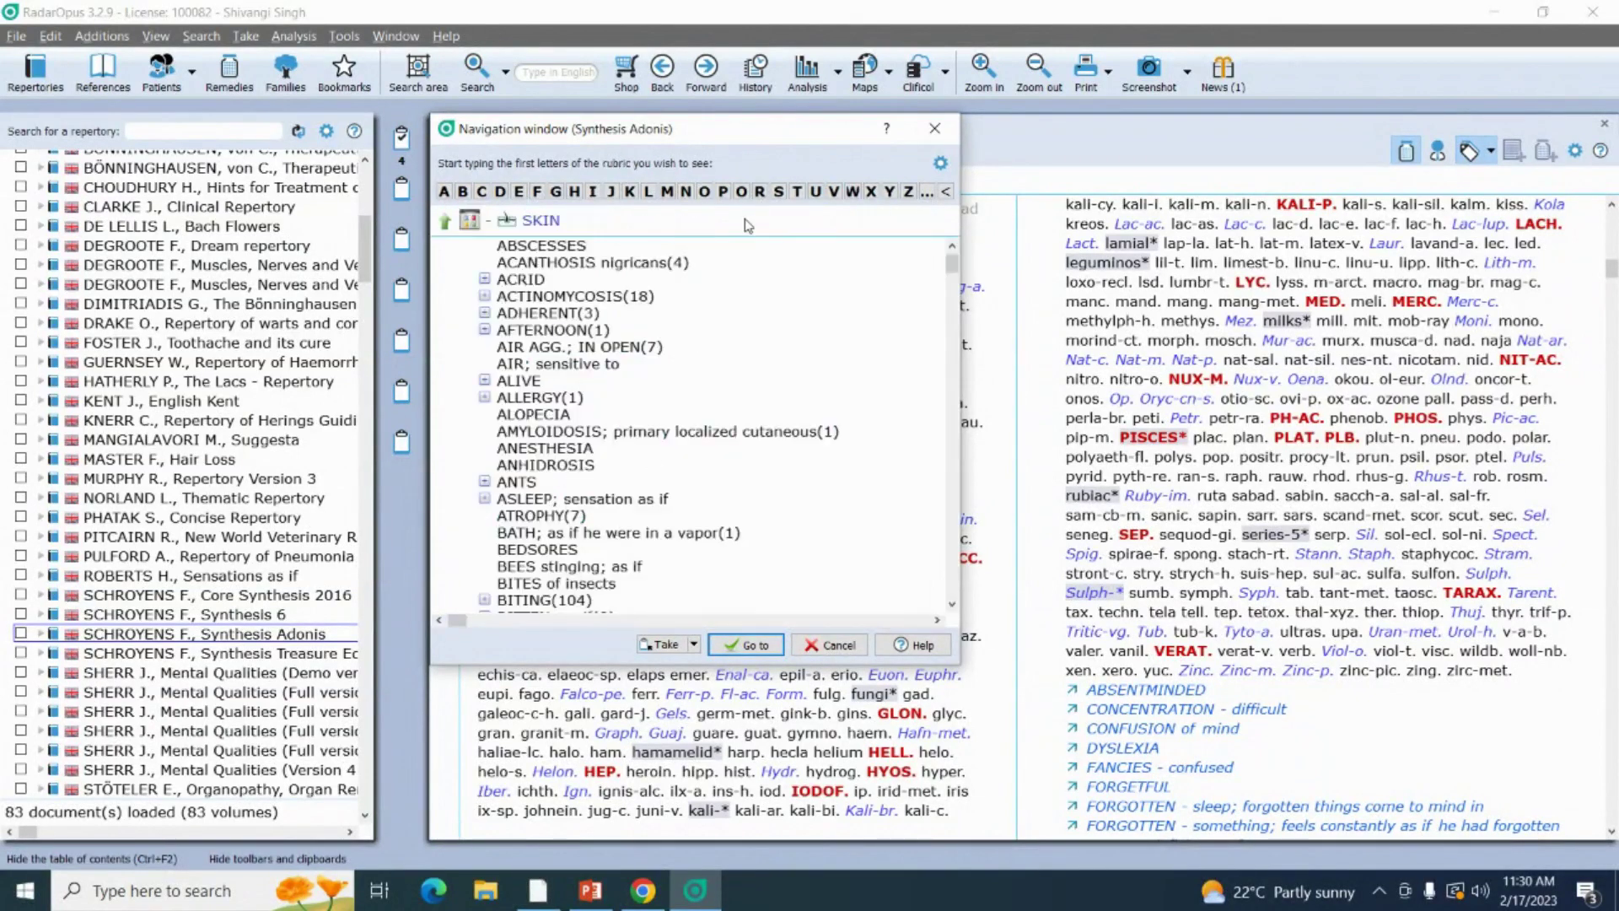
type("erup")
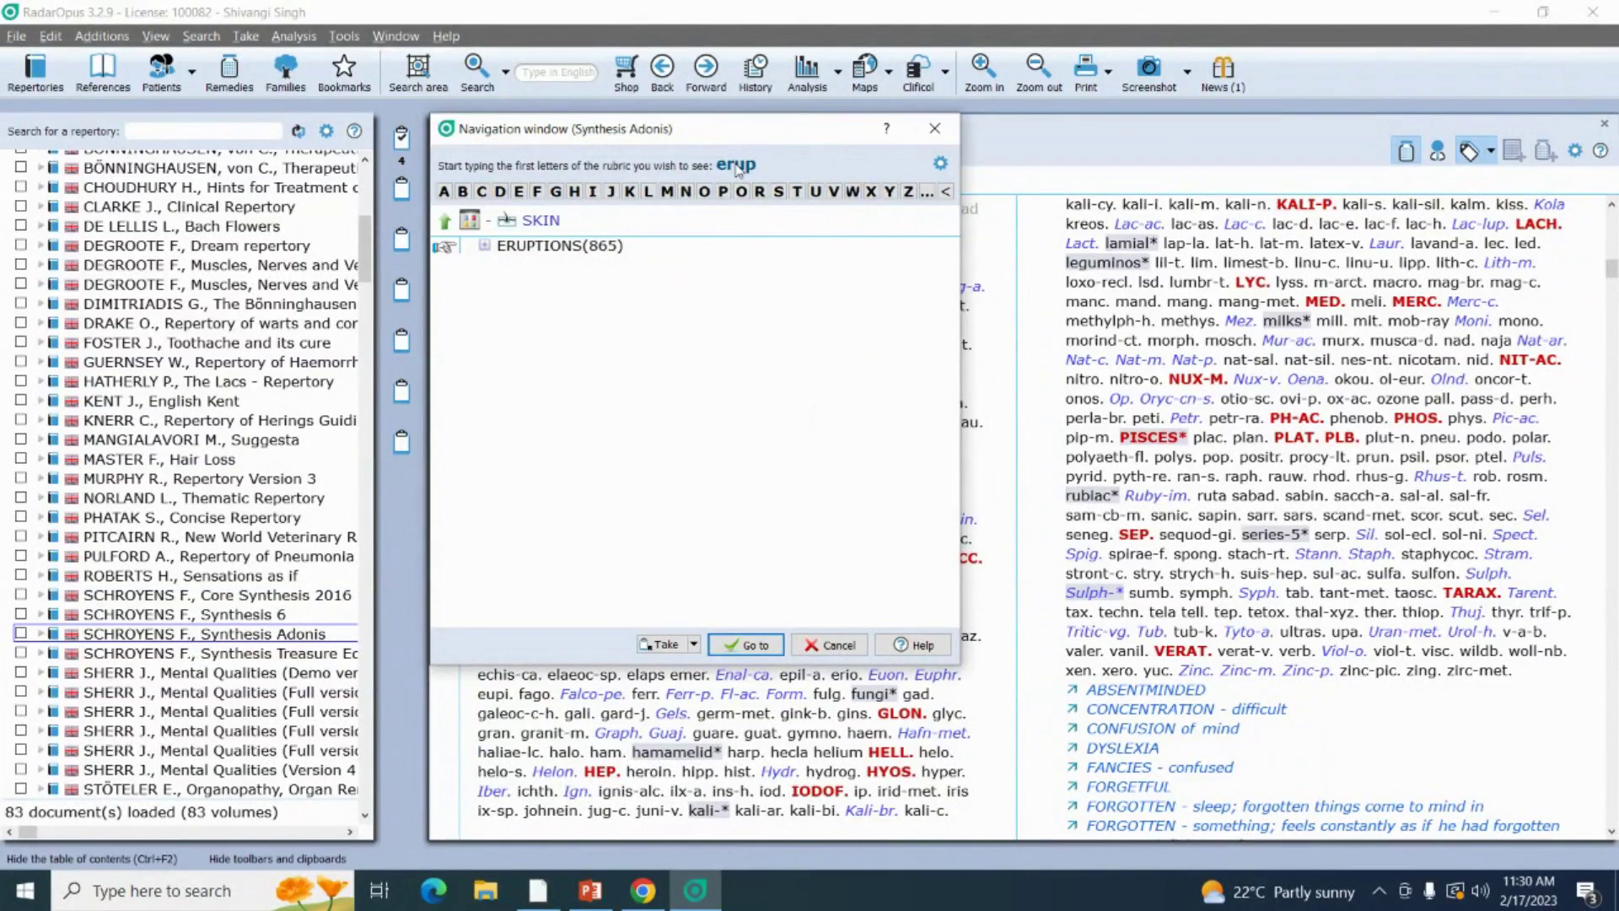
double_click(557, 253)
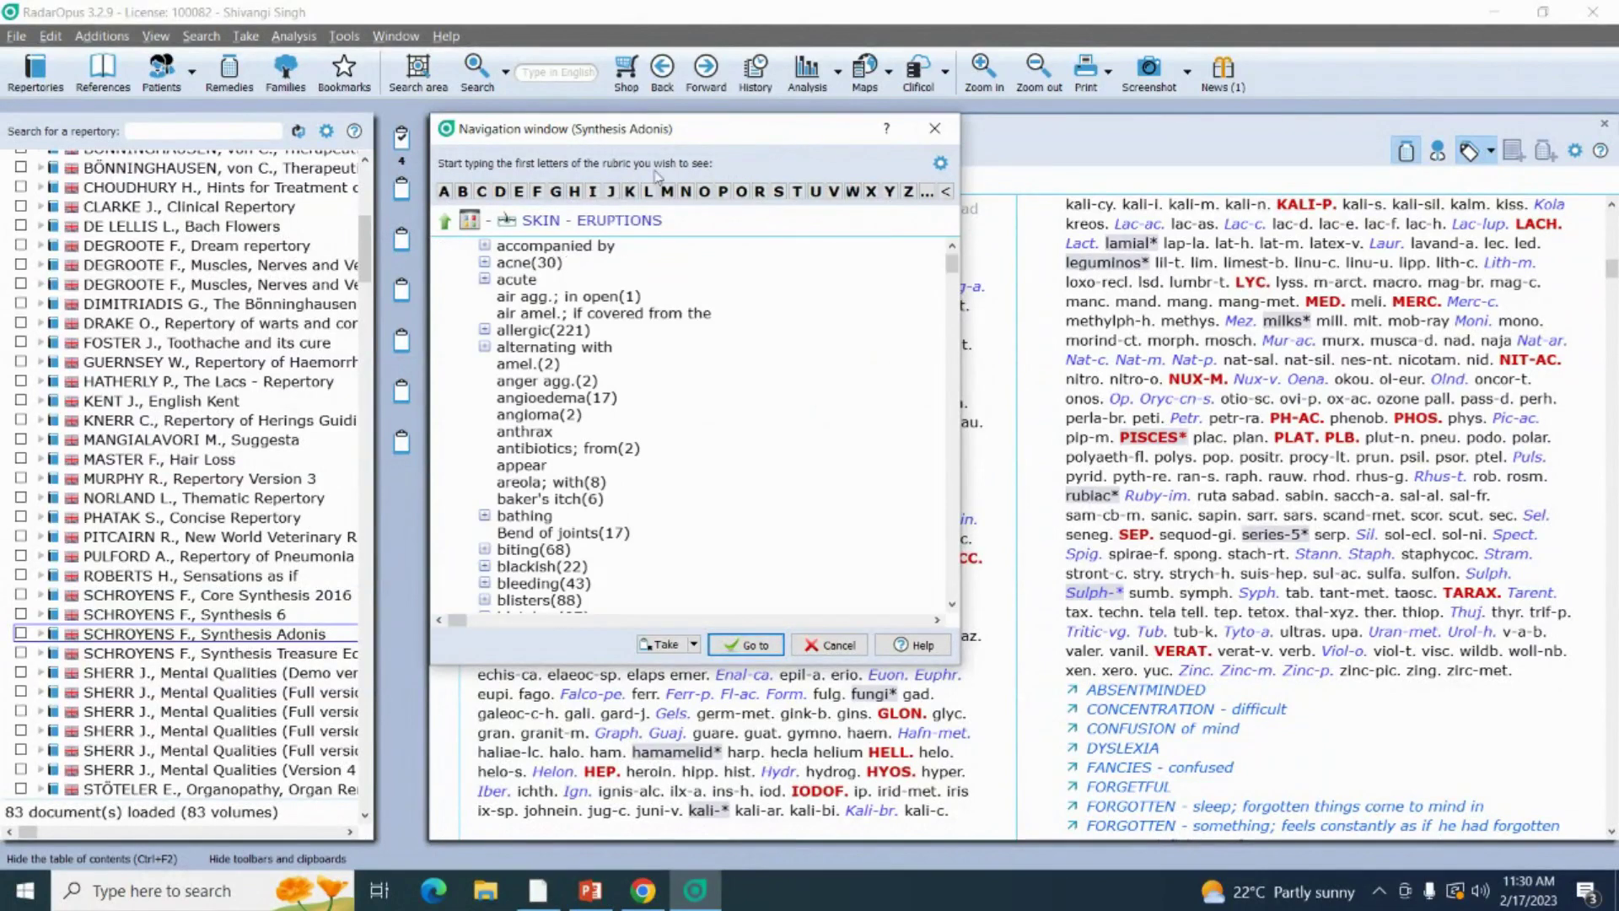
type("itc")
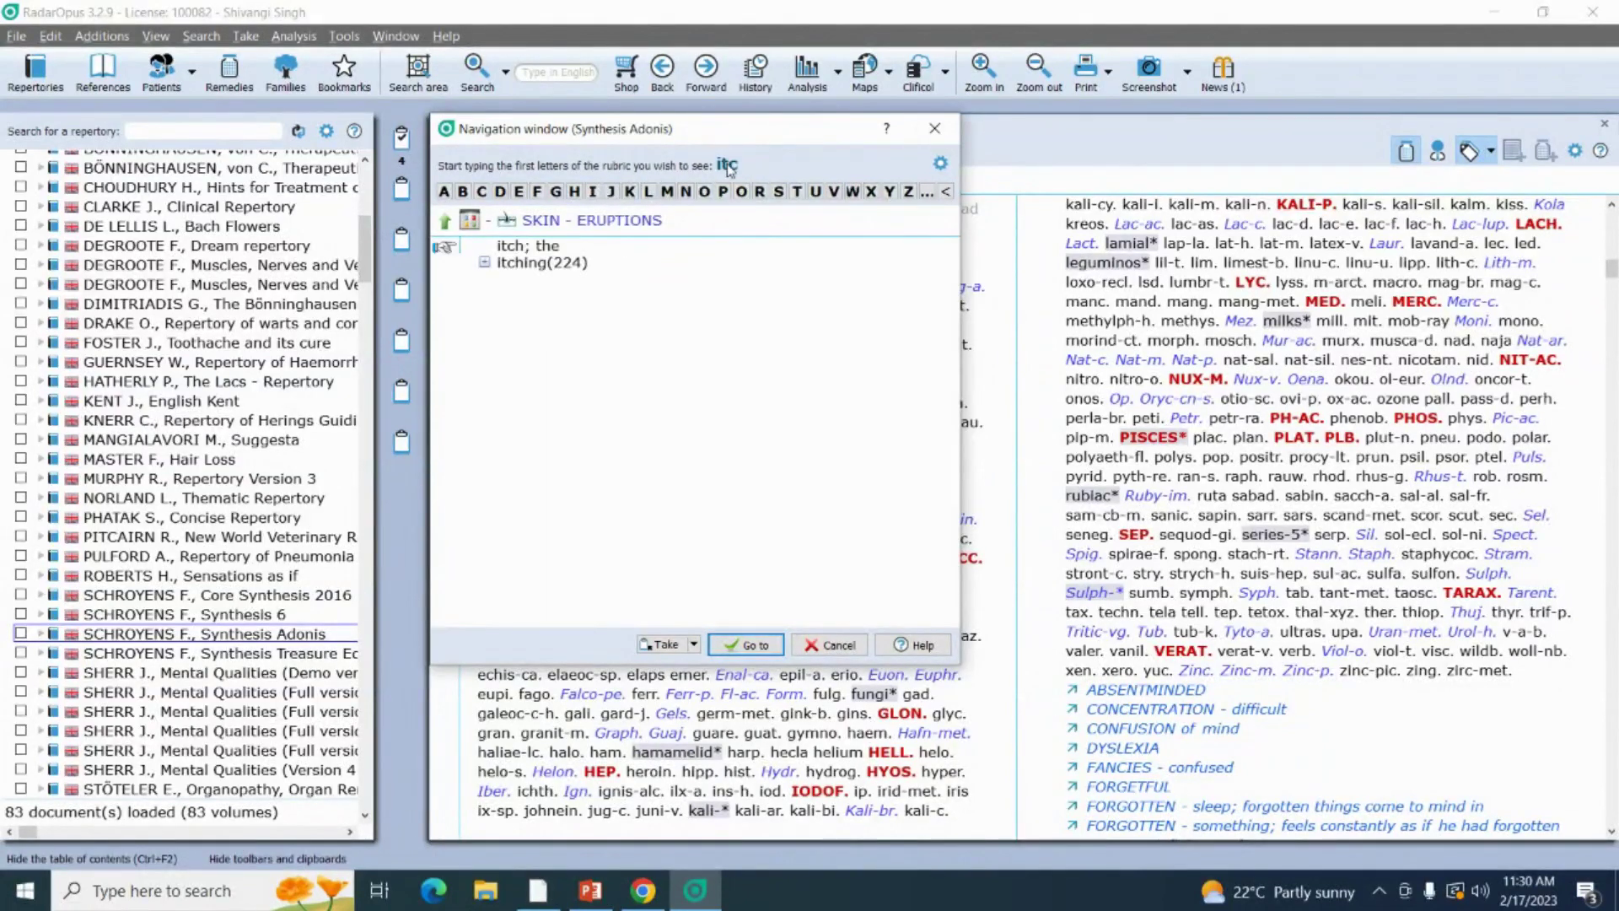
type("hing")
key("Return")
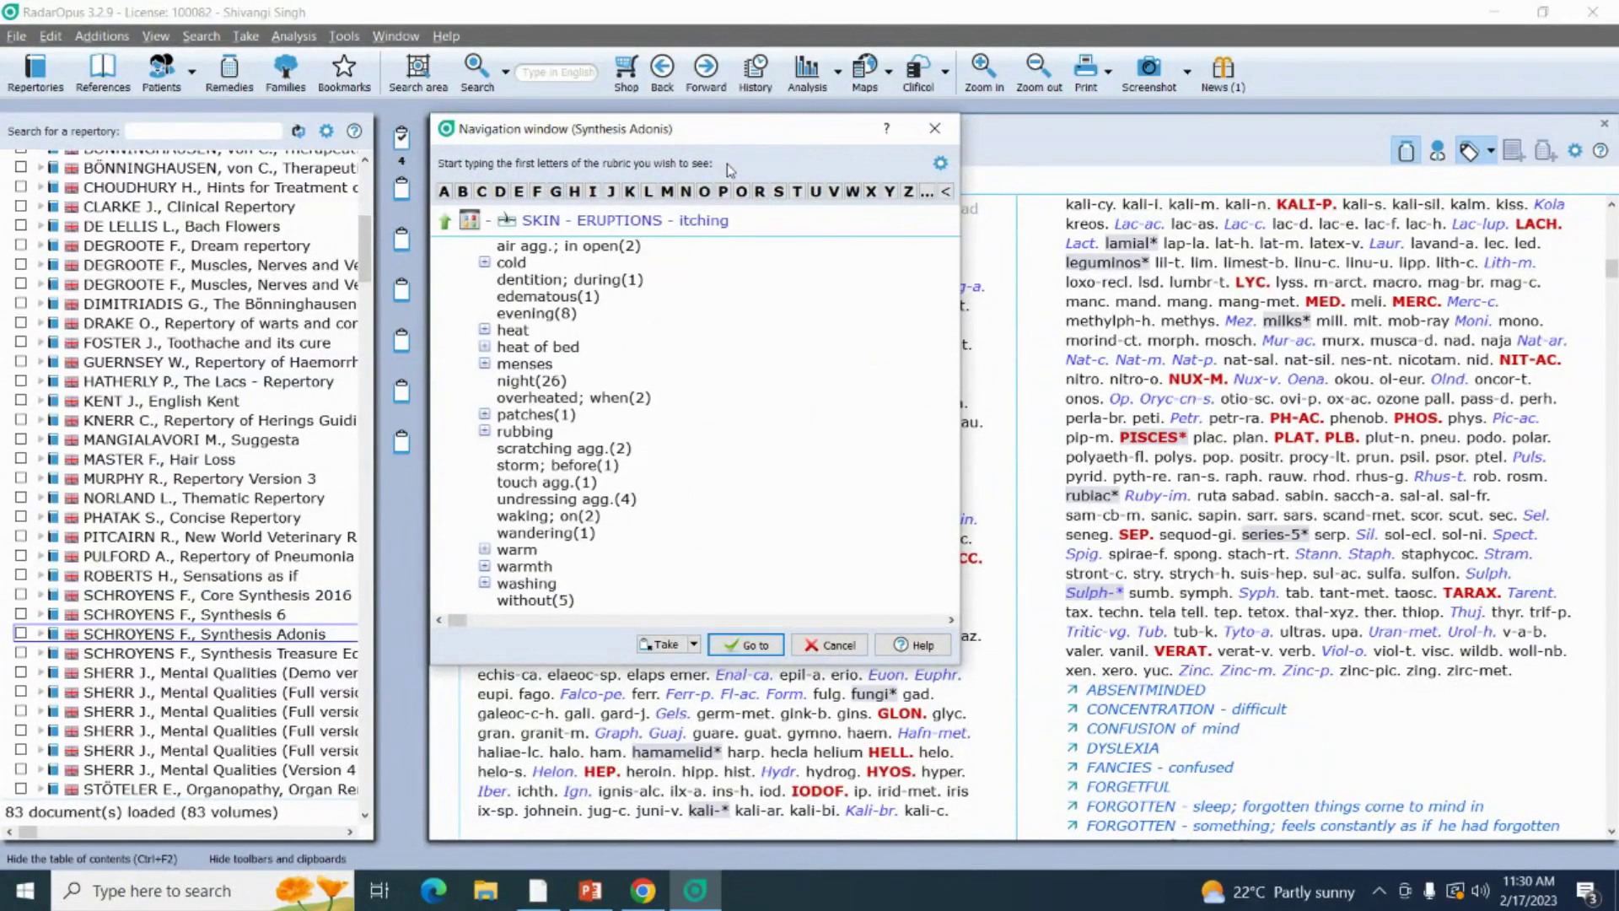
type("wa")
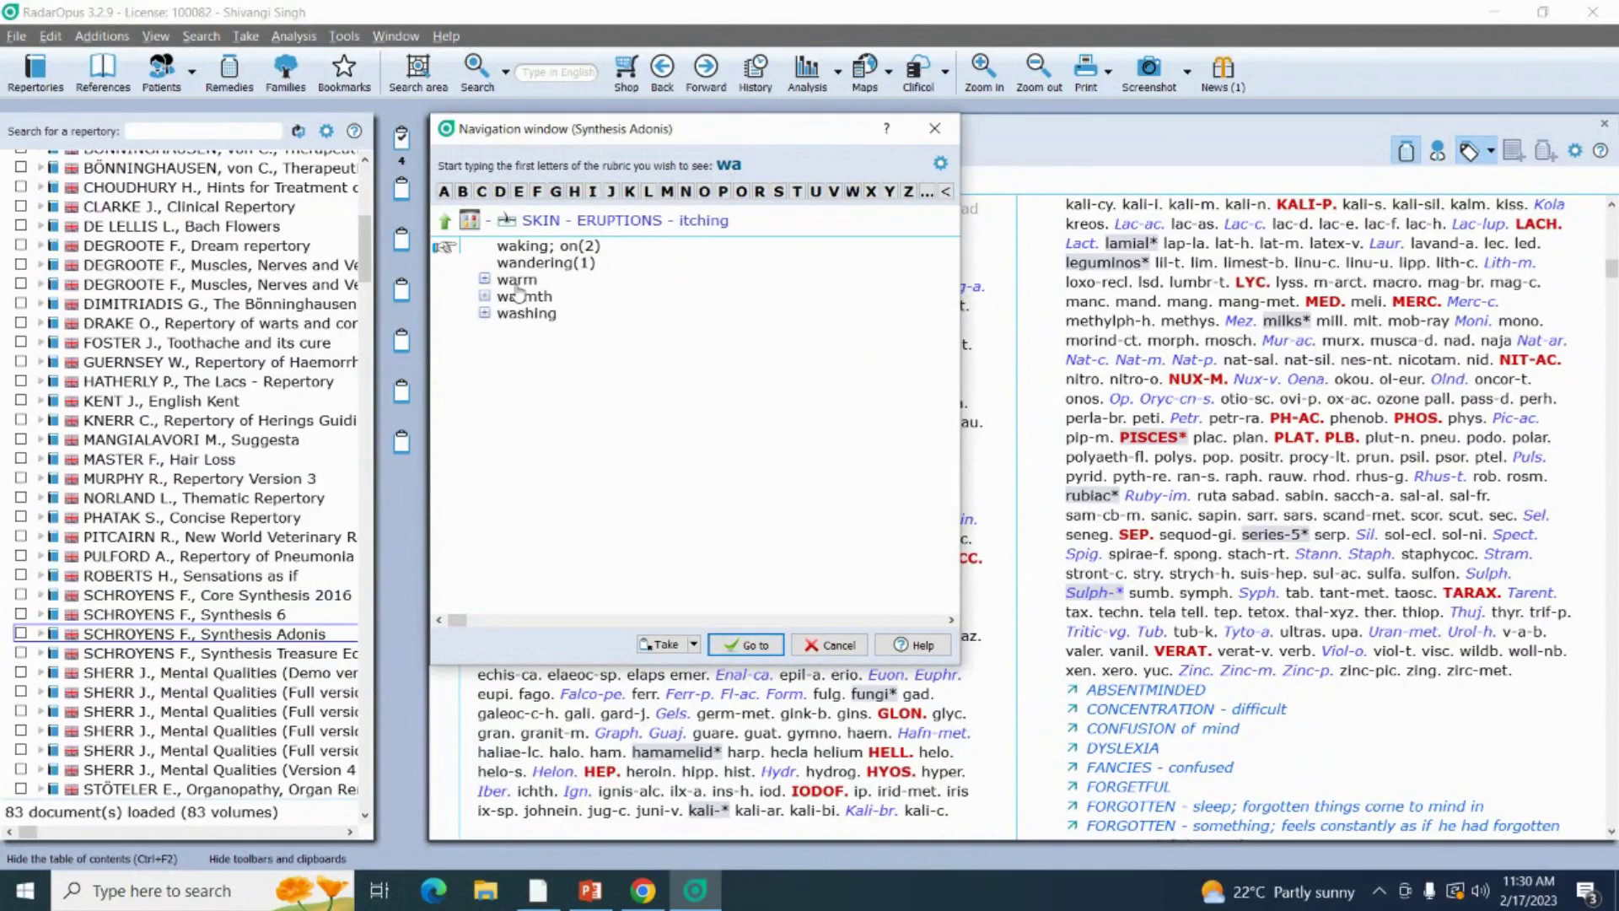
double_click(516, 279)
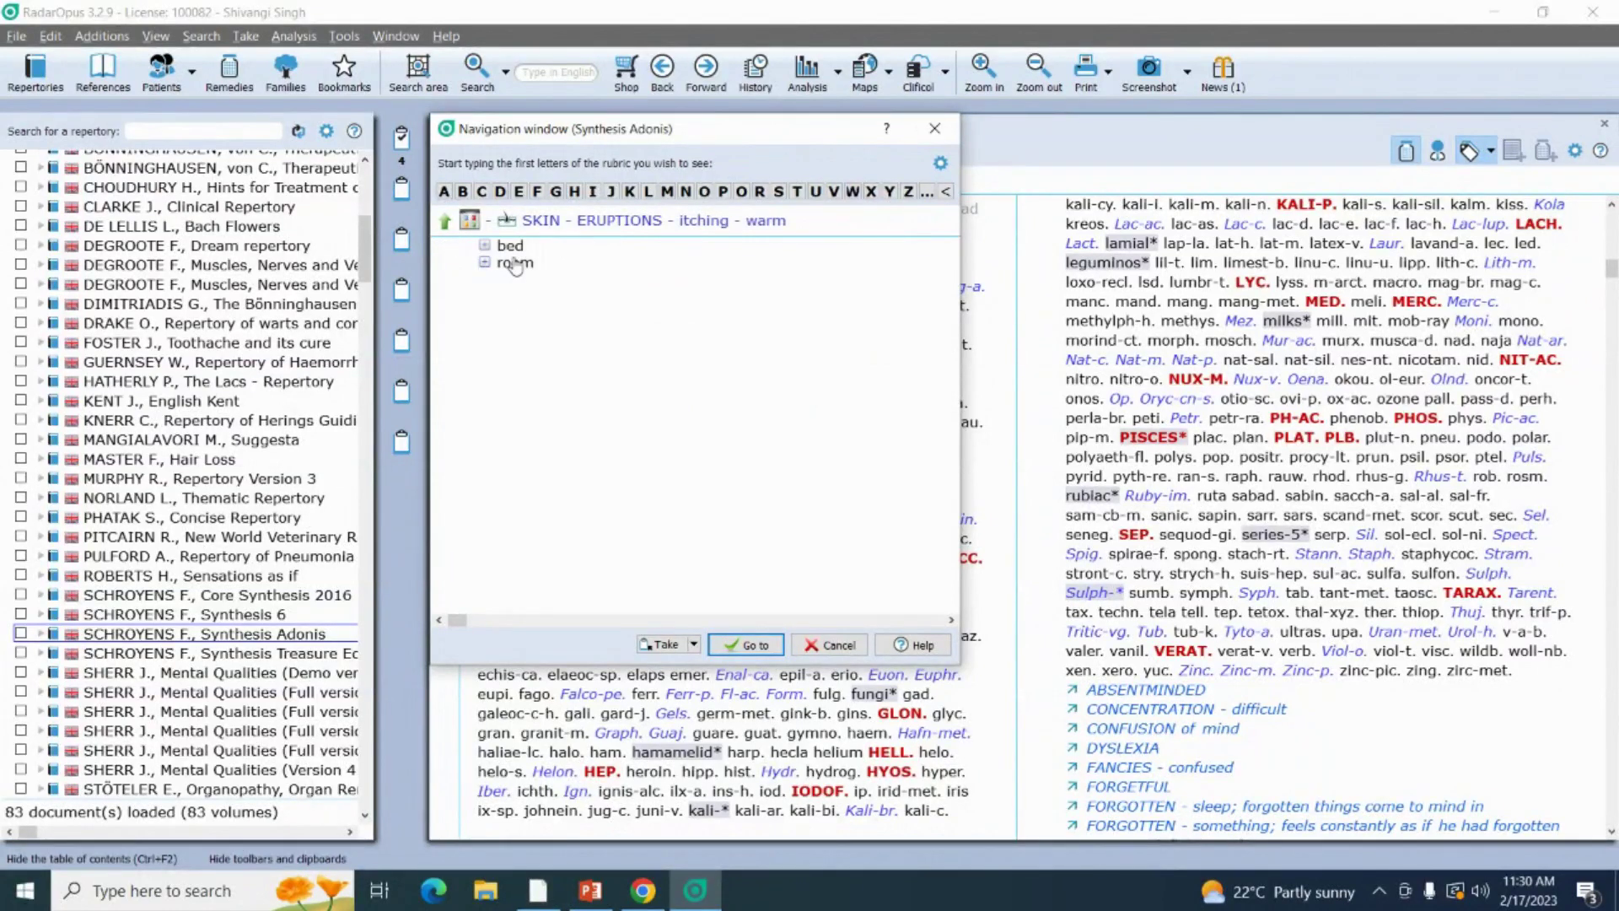
double_click(515, 248)
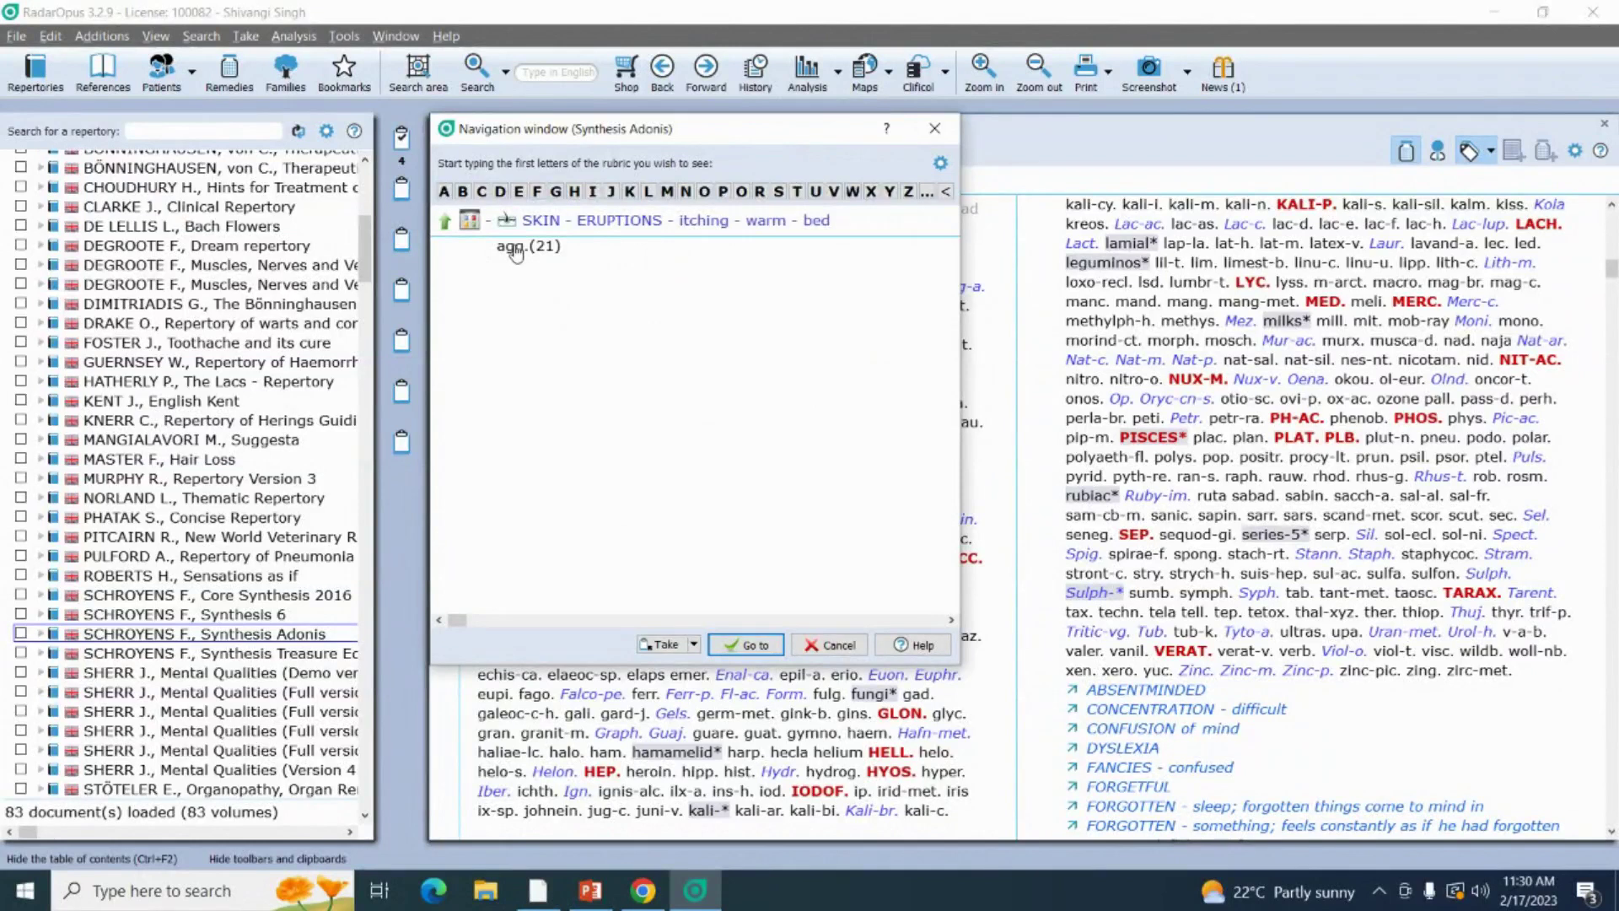
double_click(515, 248)
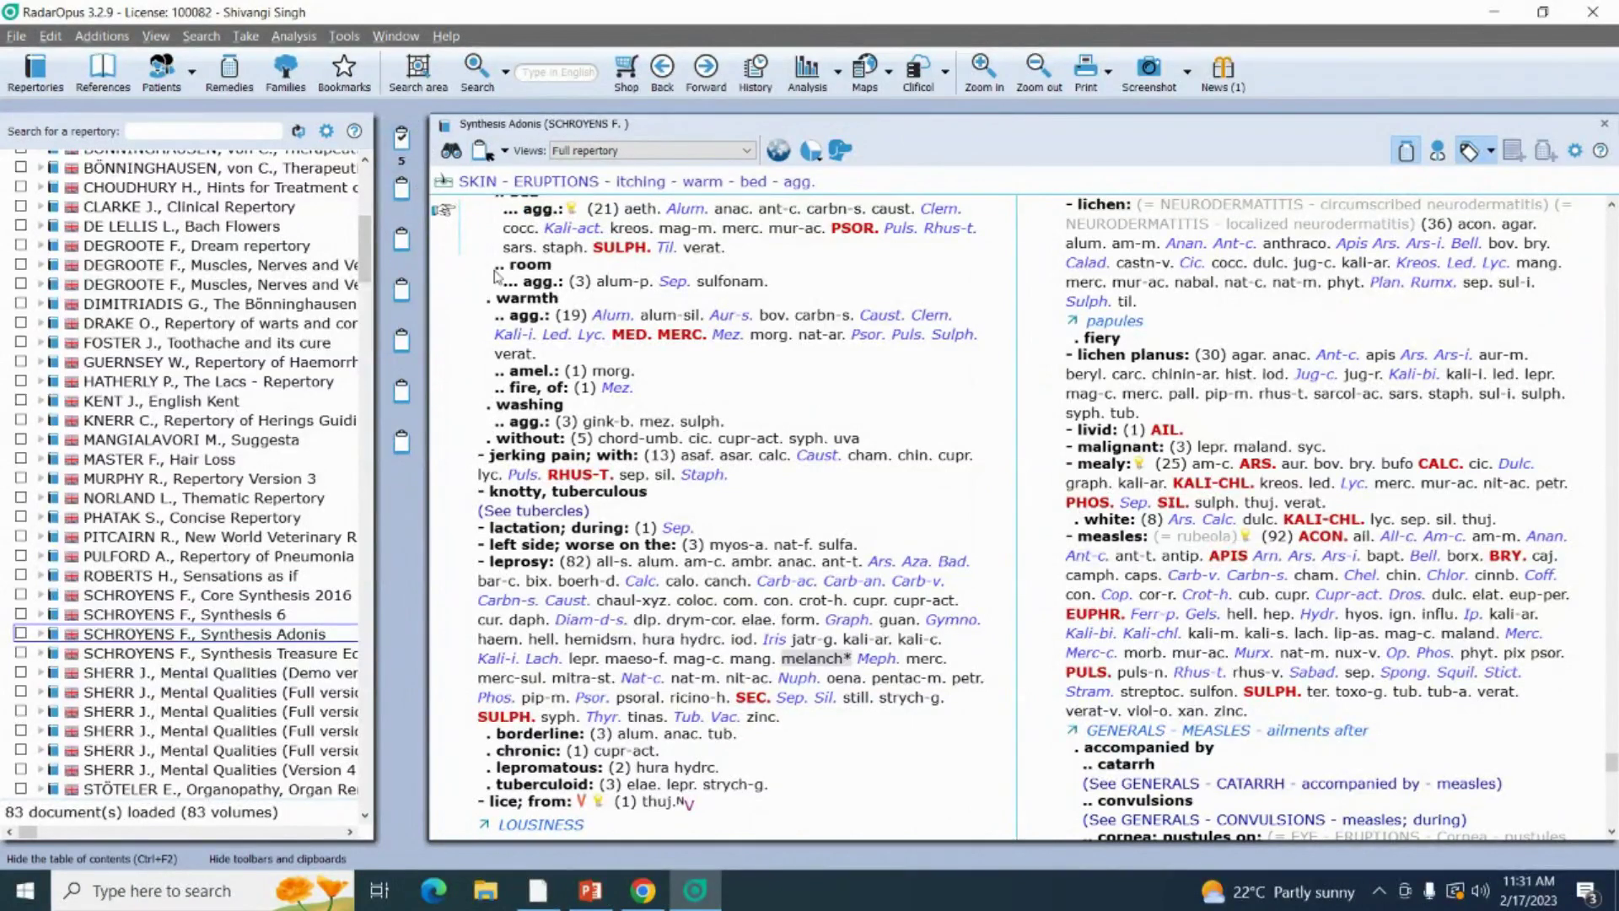
left_click(840, 187)
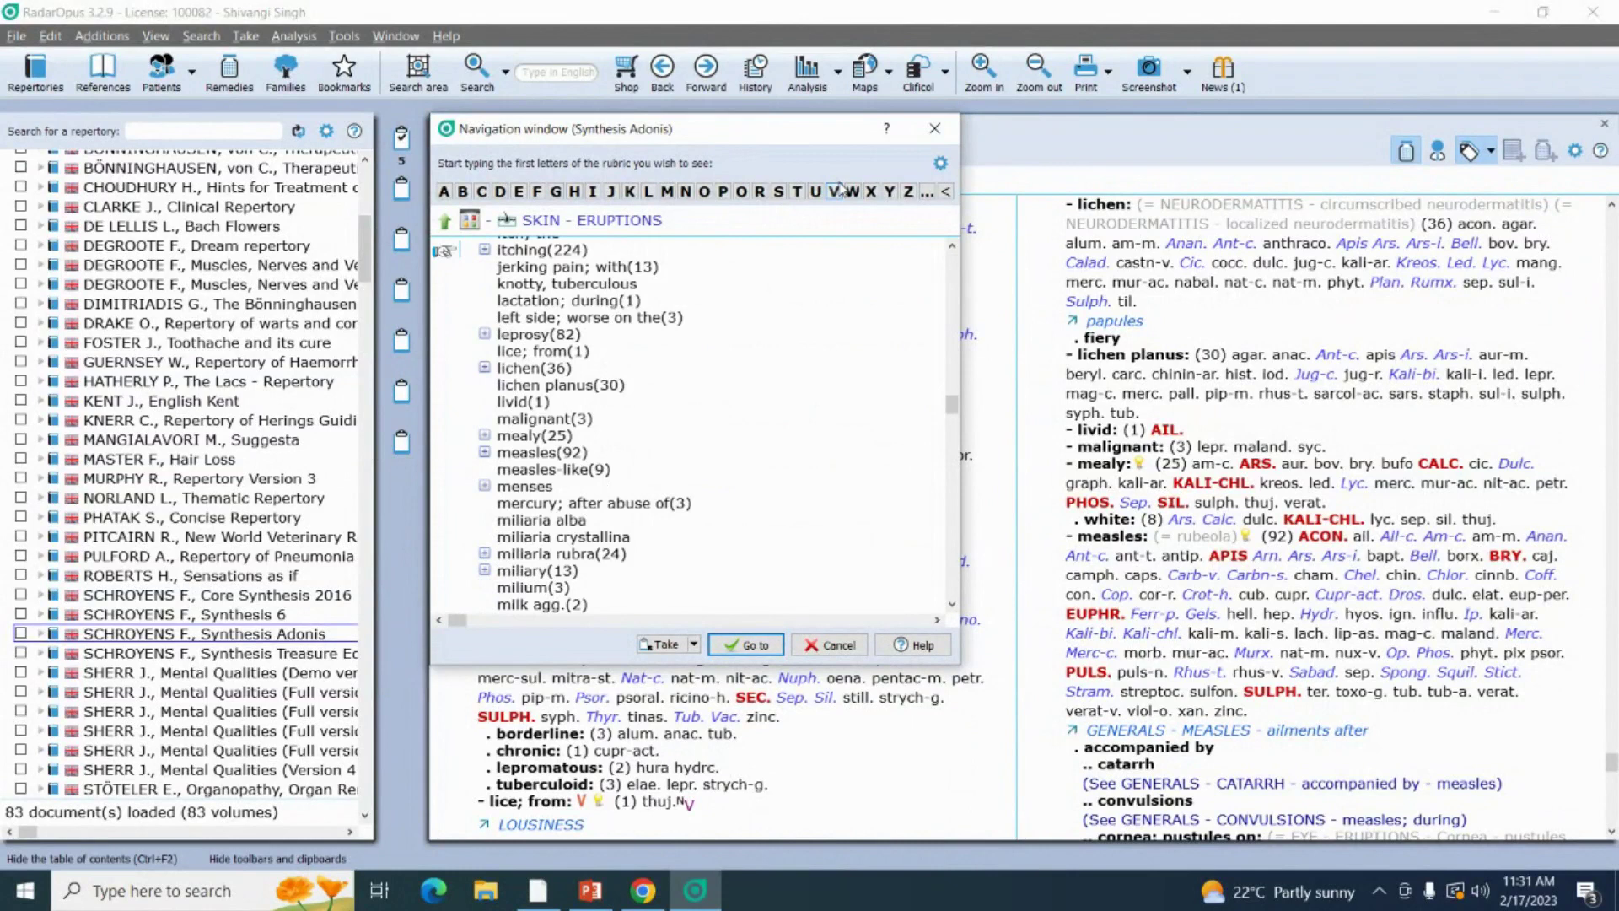
Find SKIN - ERUPTIONS - perspiration; during via 'er' and 'pers' and take it into clipboard 1.
key("BackSpace")
key("BackSpace")
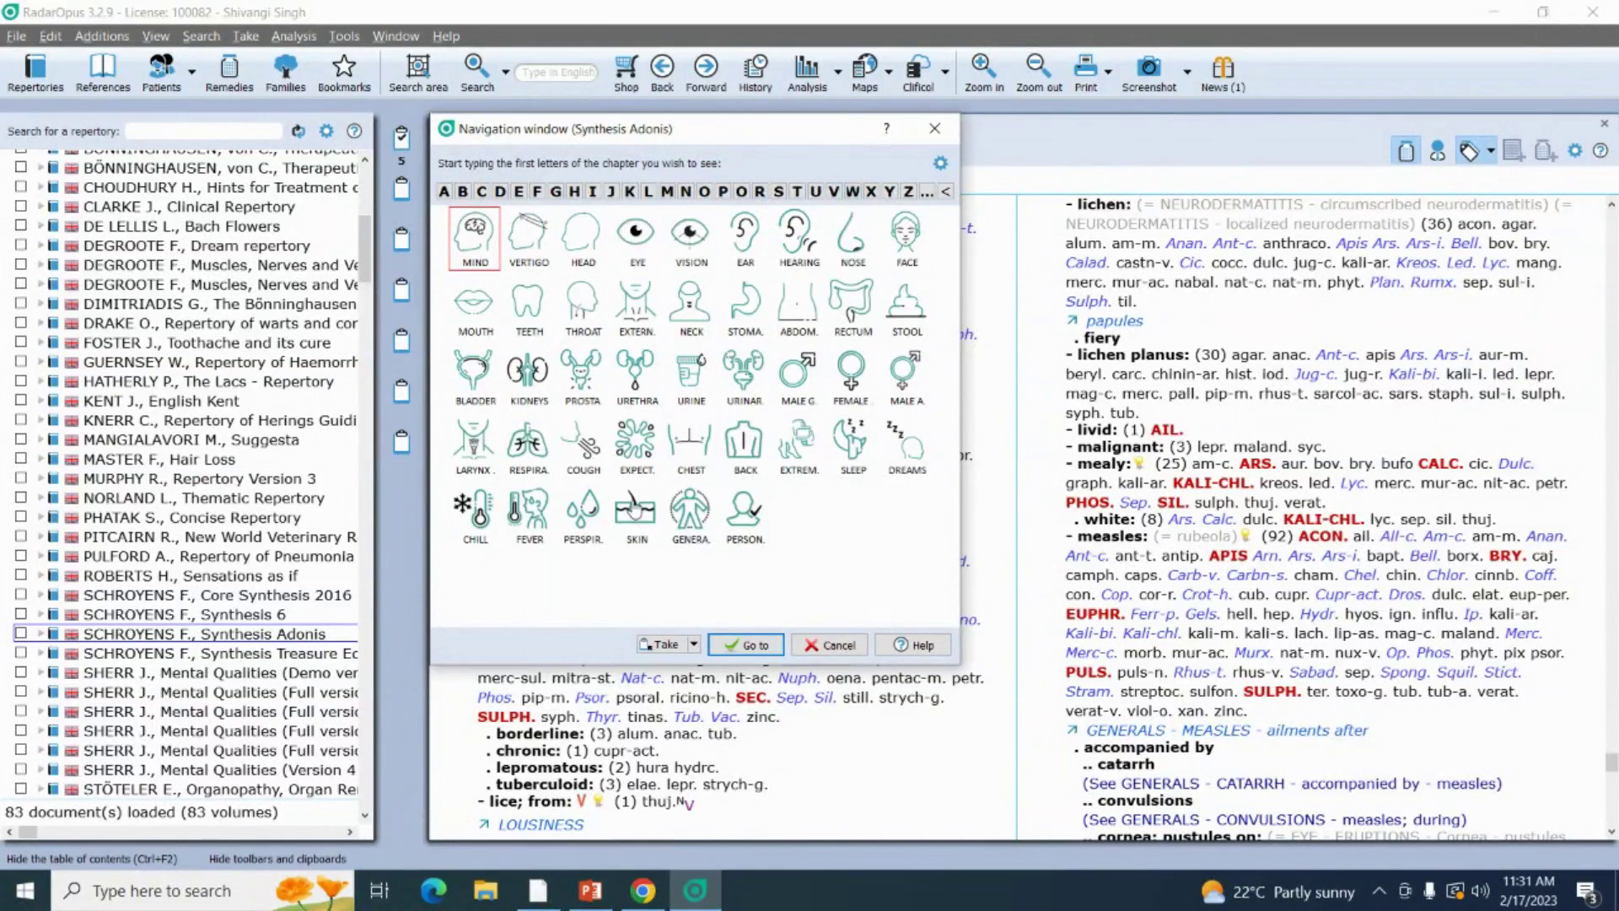
left_click(634, 510)
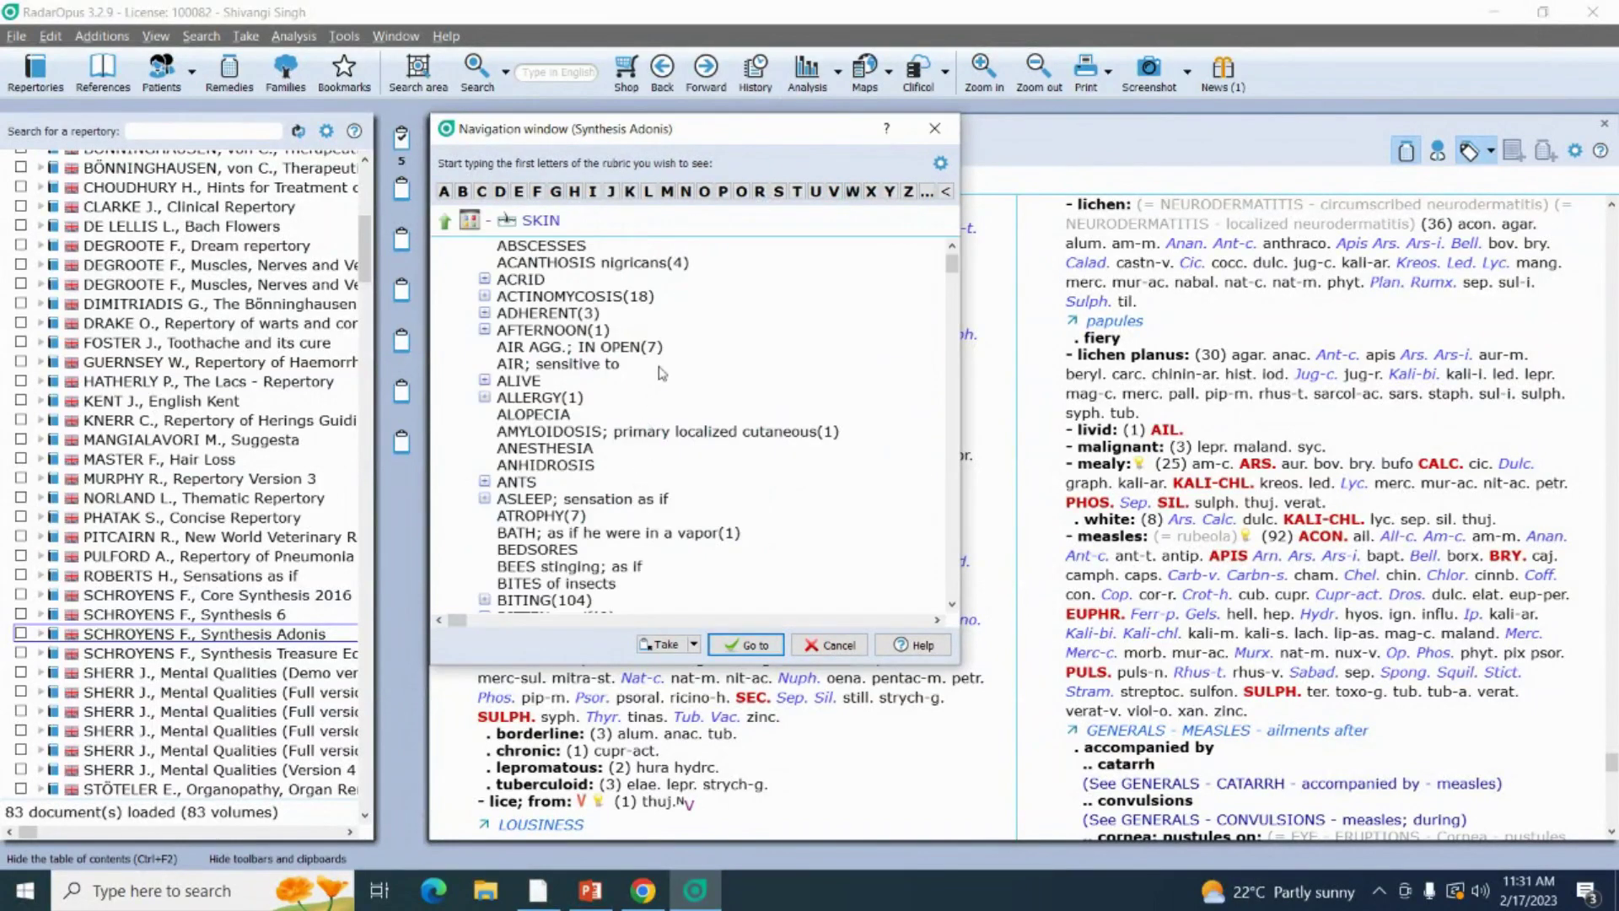
type("e")
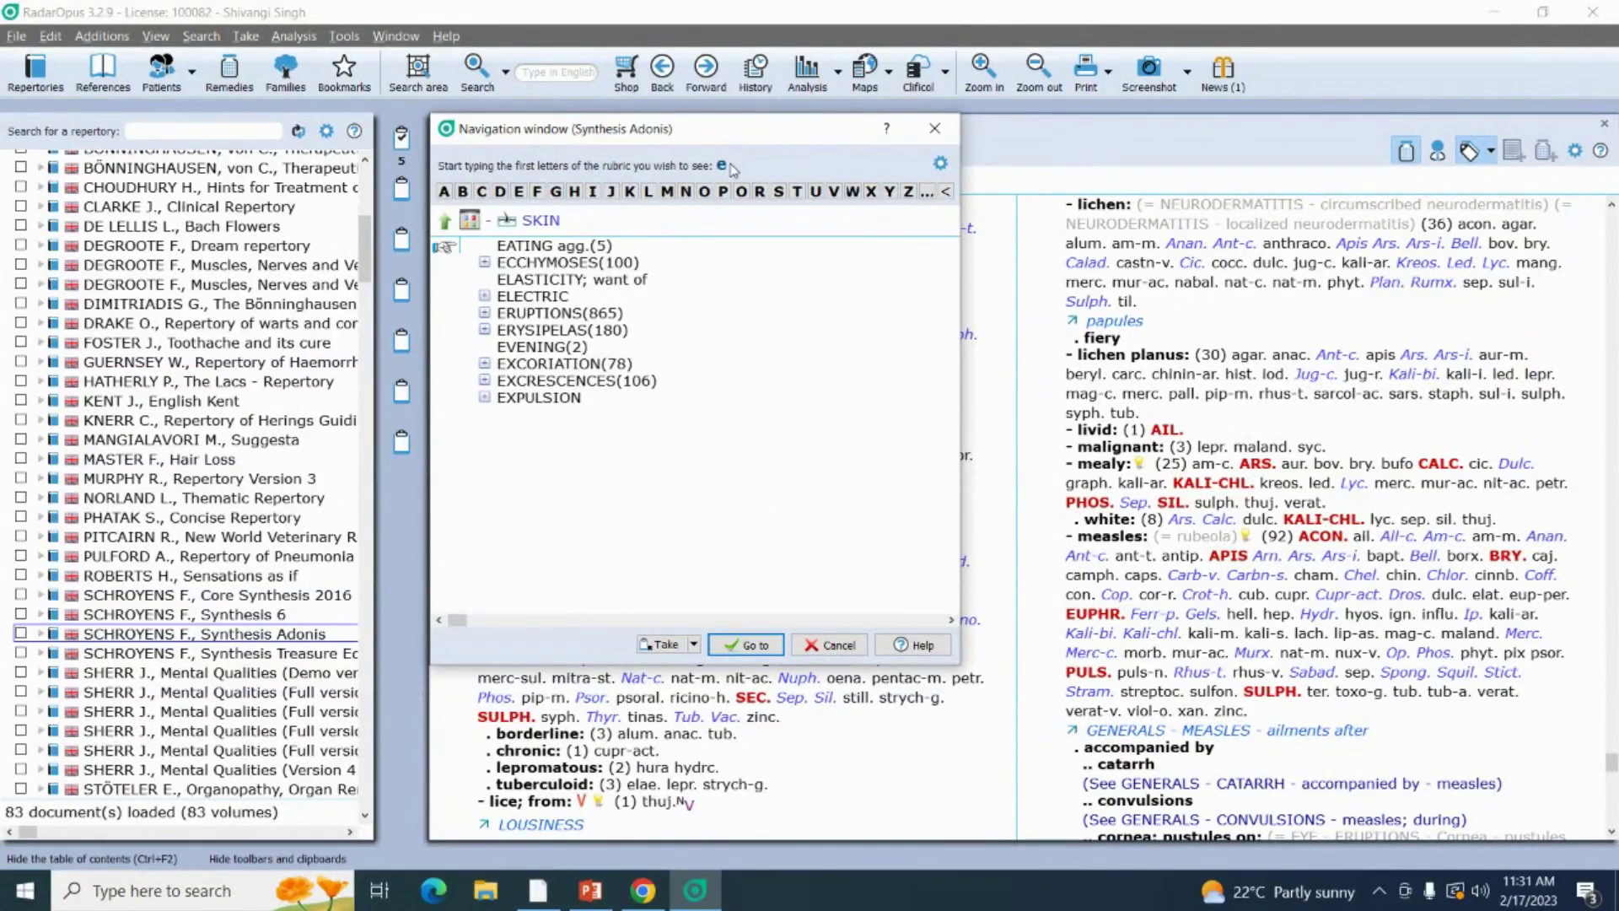
type("r")
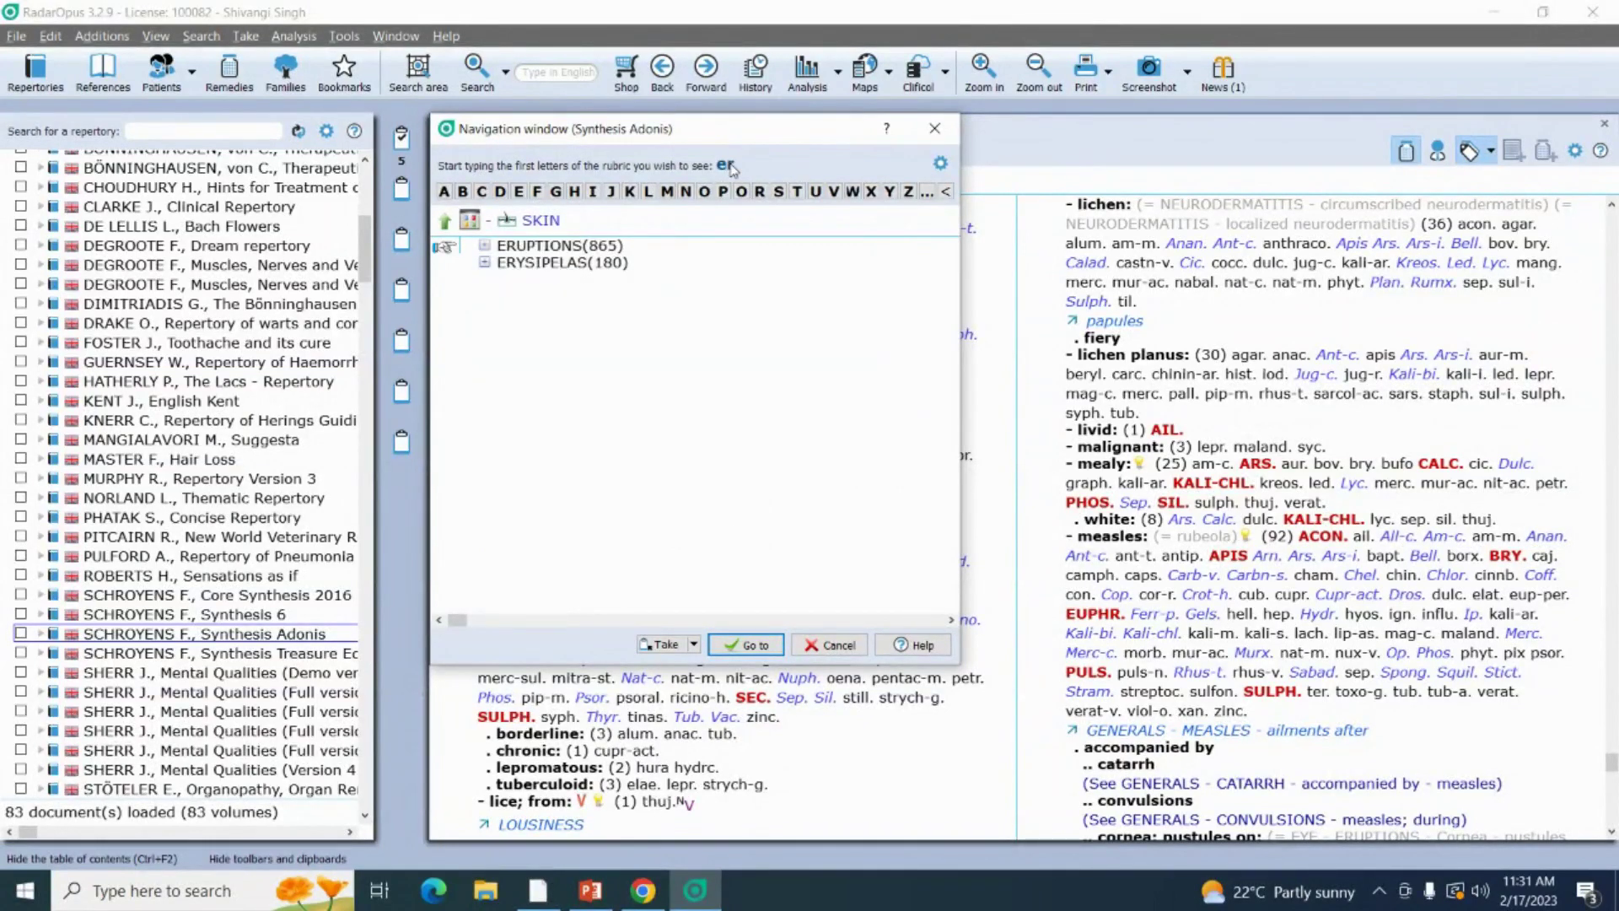
double_click(550, 247)
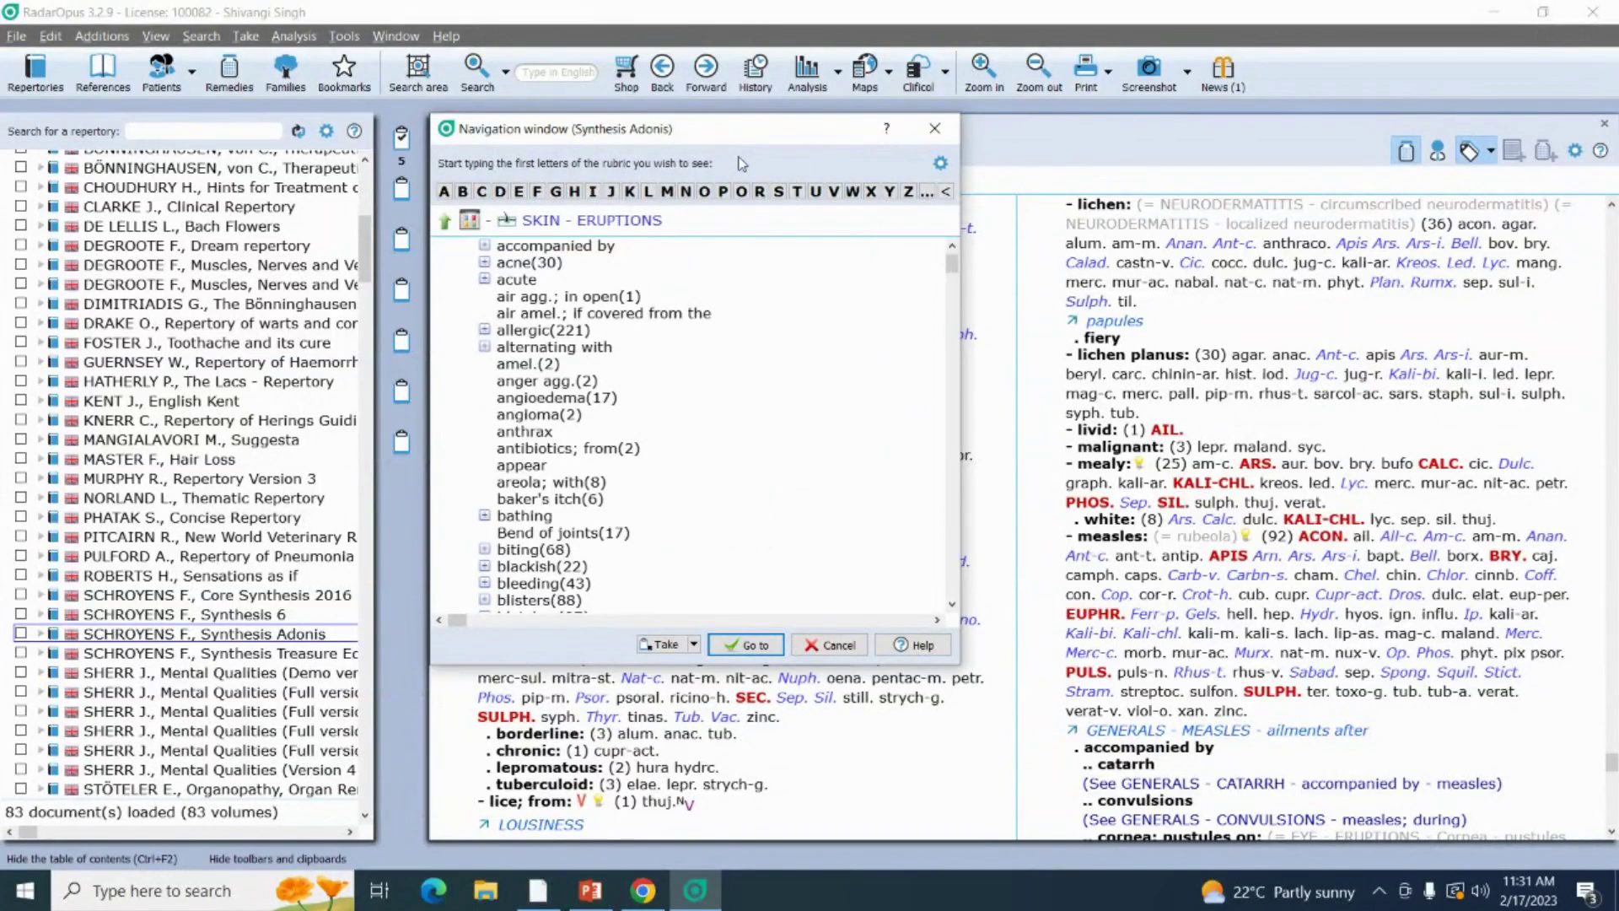
type("pers")
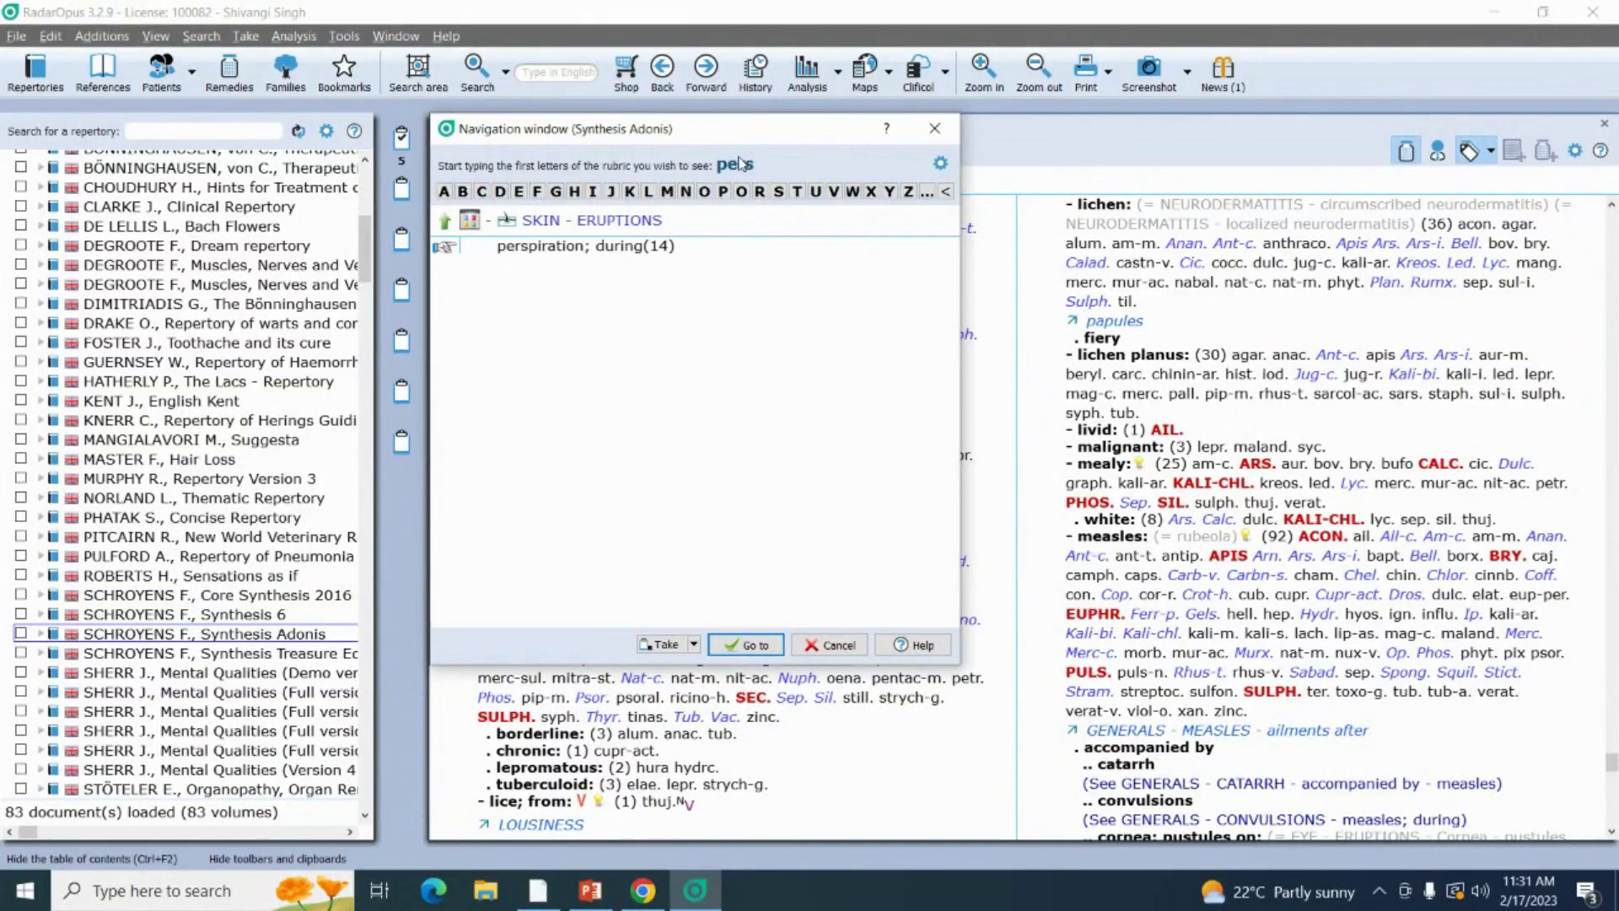
double_click(584, 253)
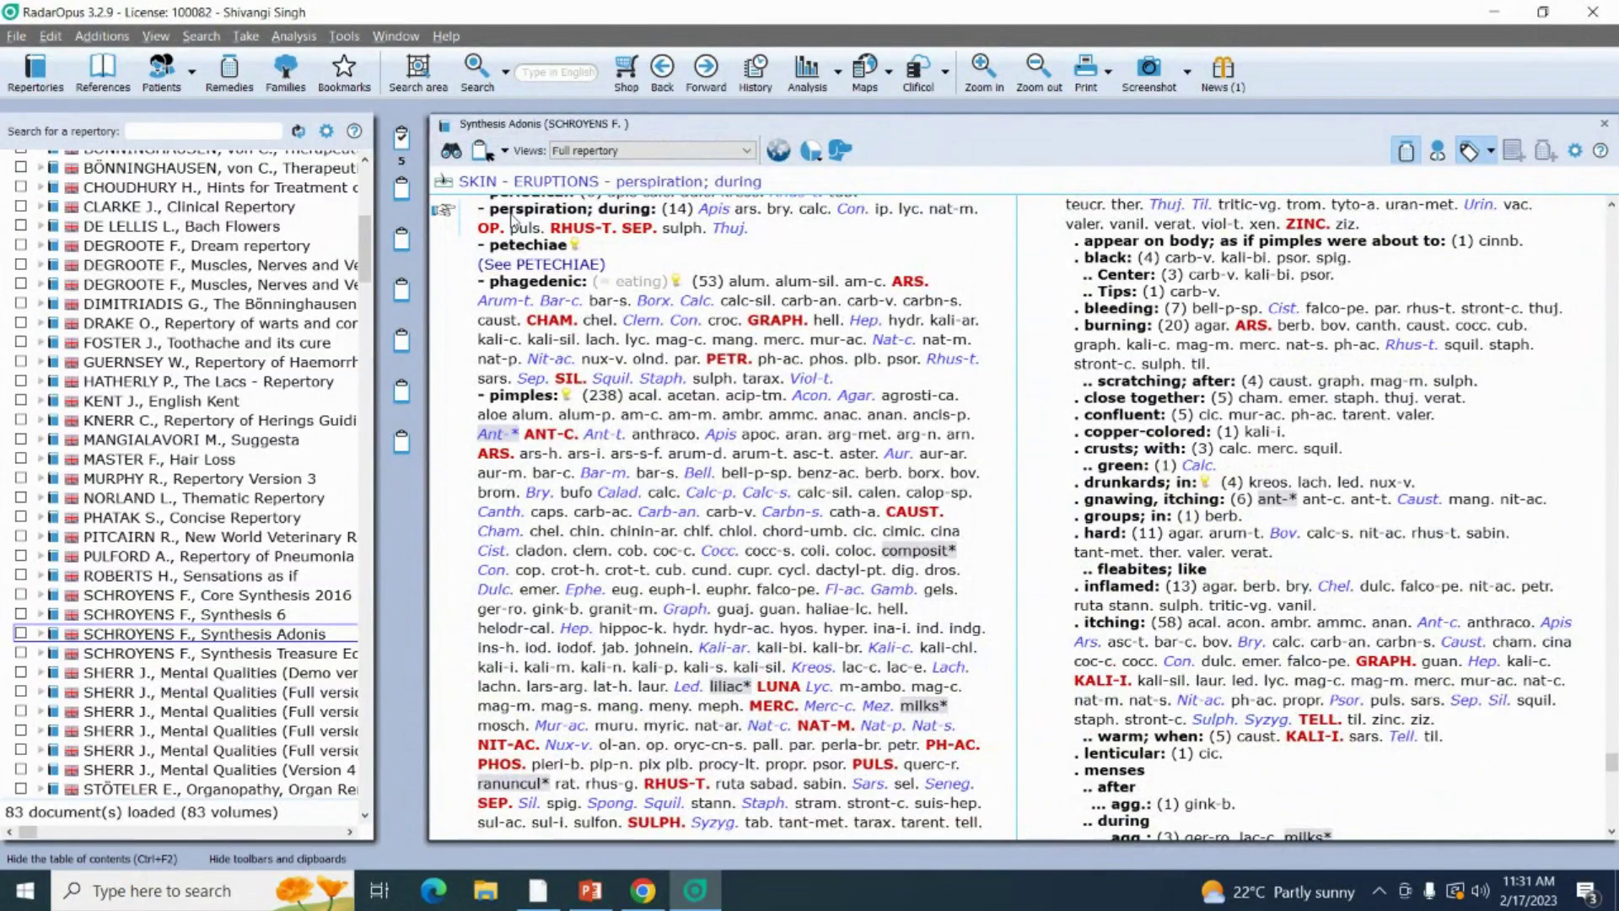
left_click(481, 155)
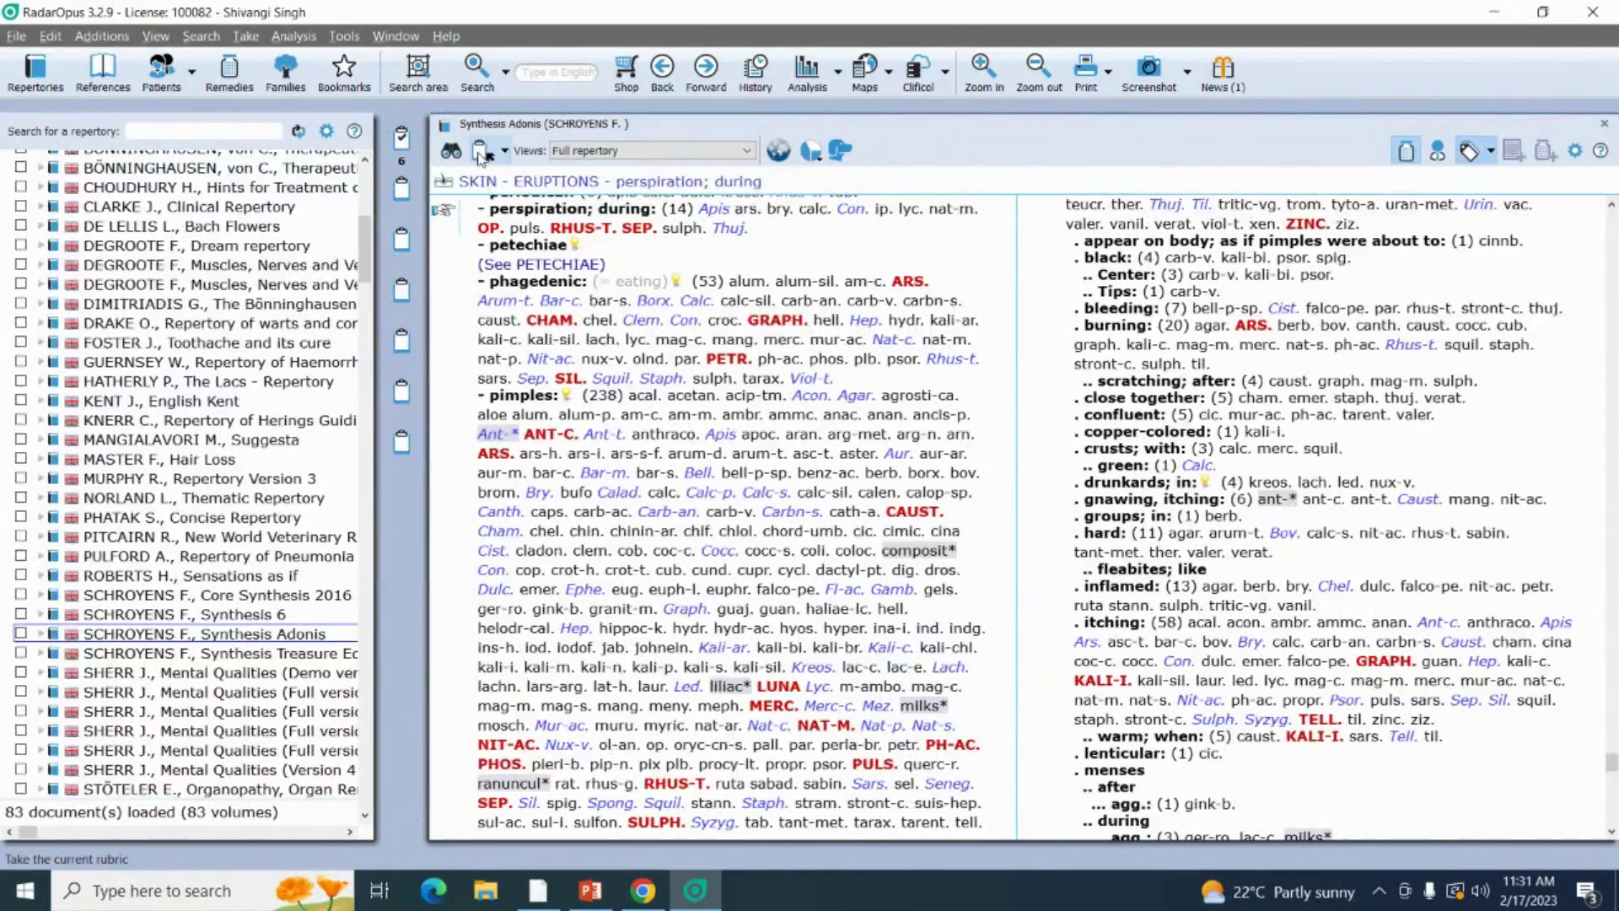
left_click(800, 185)
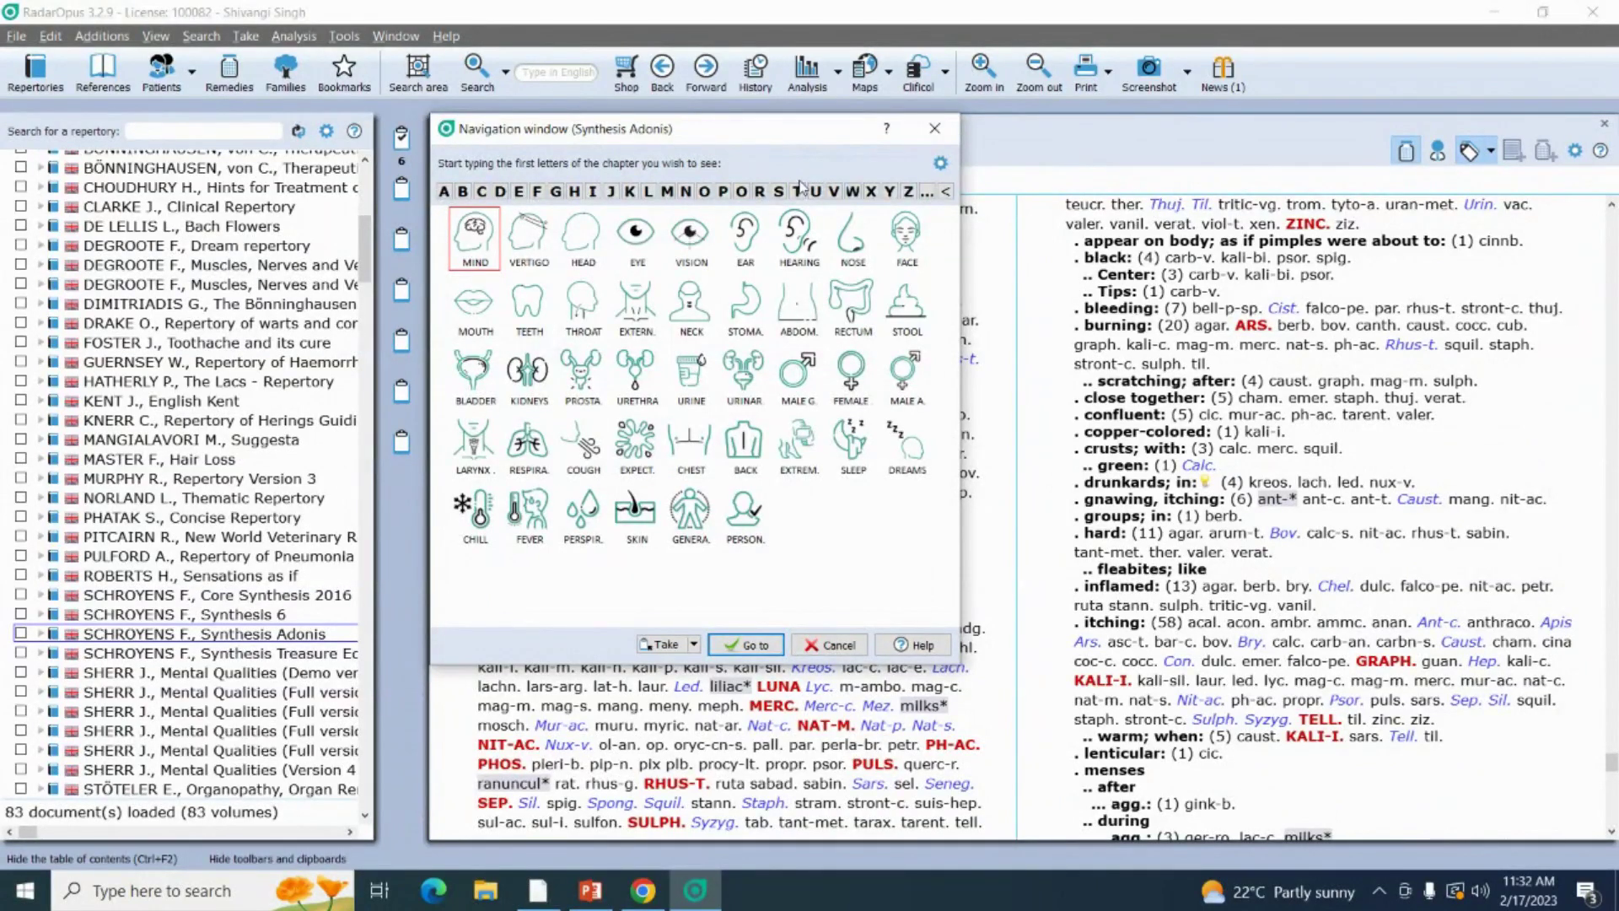
Jump to SKIN - ERUPTIONS - red (117) via 'red' and drag it onto the clipboard.
left_click(634, 527)
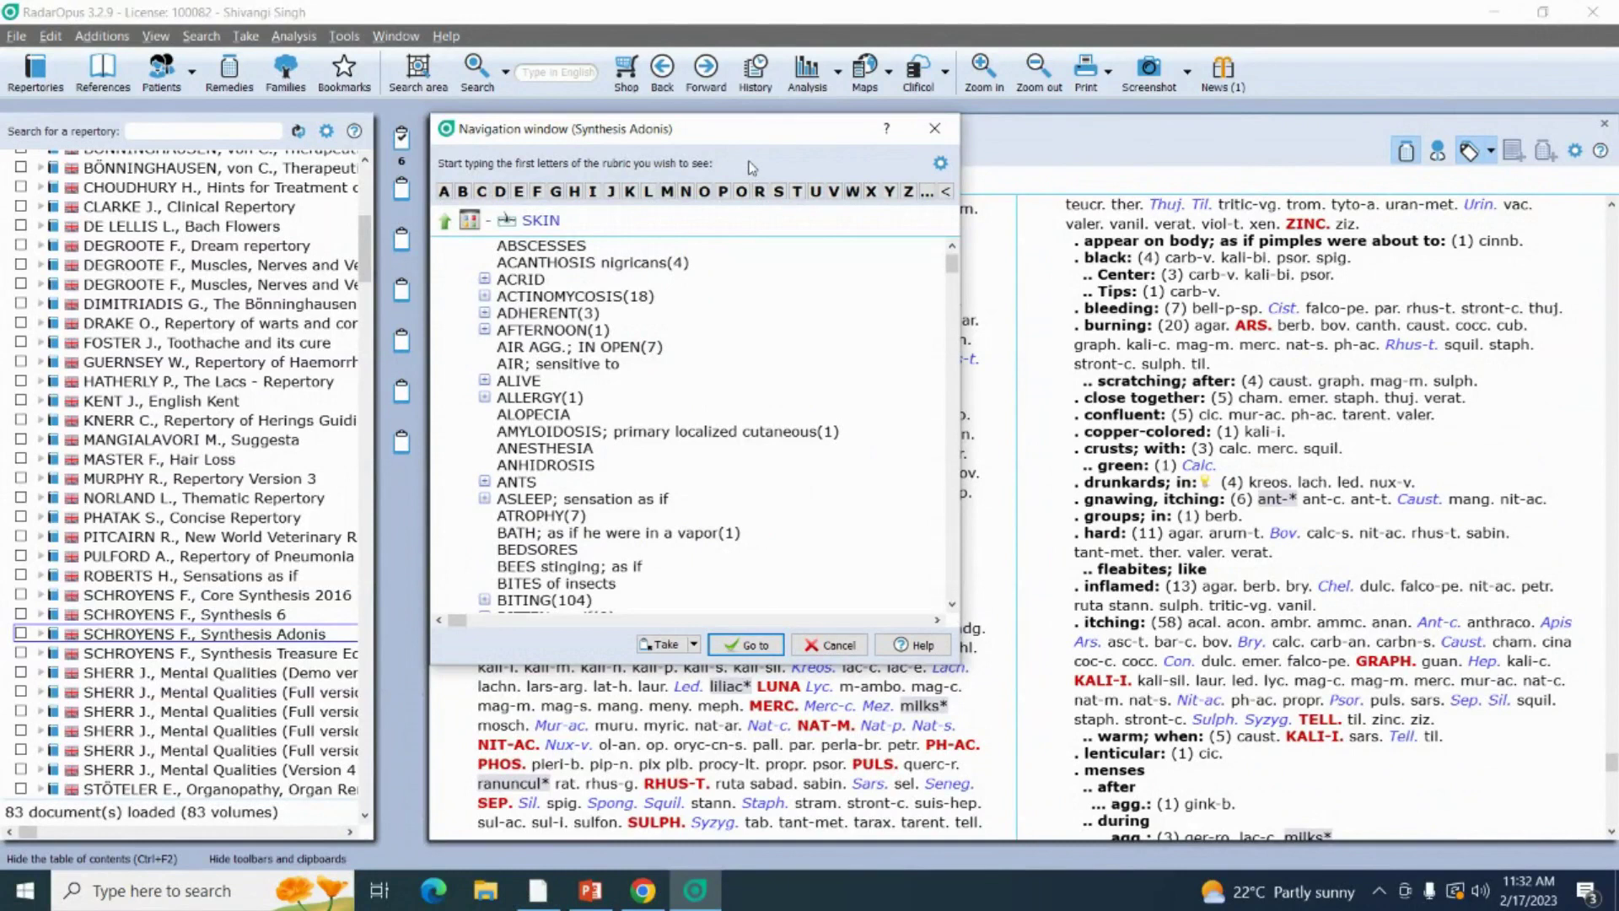
type("er")
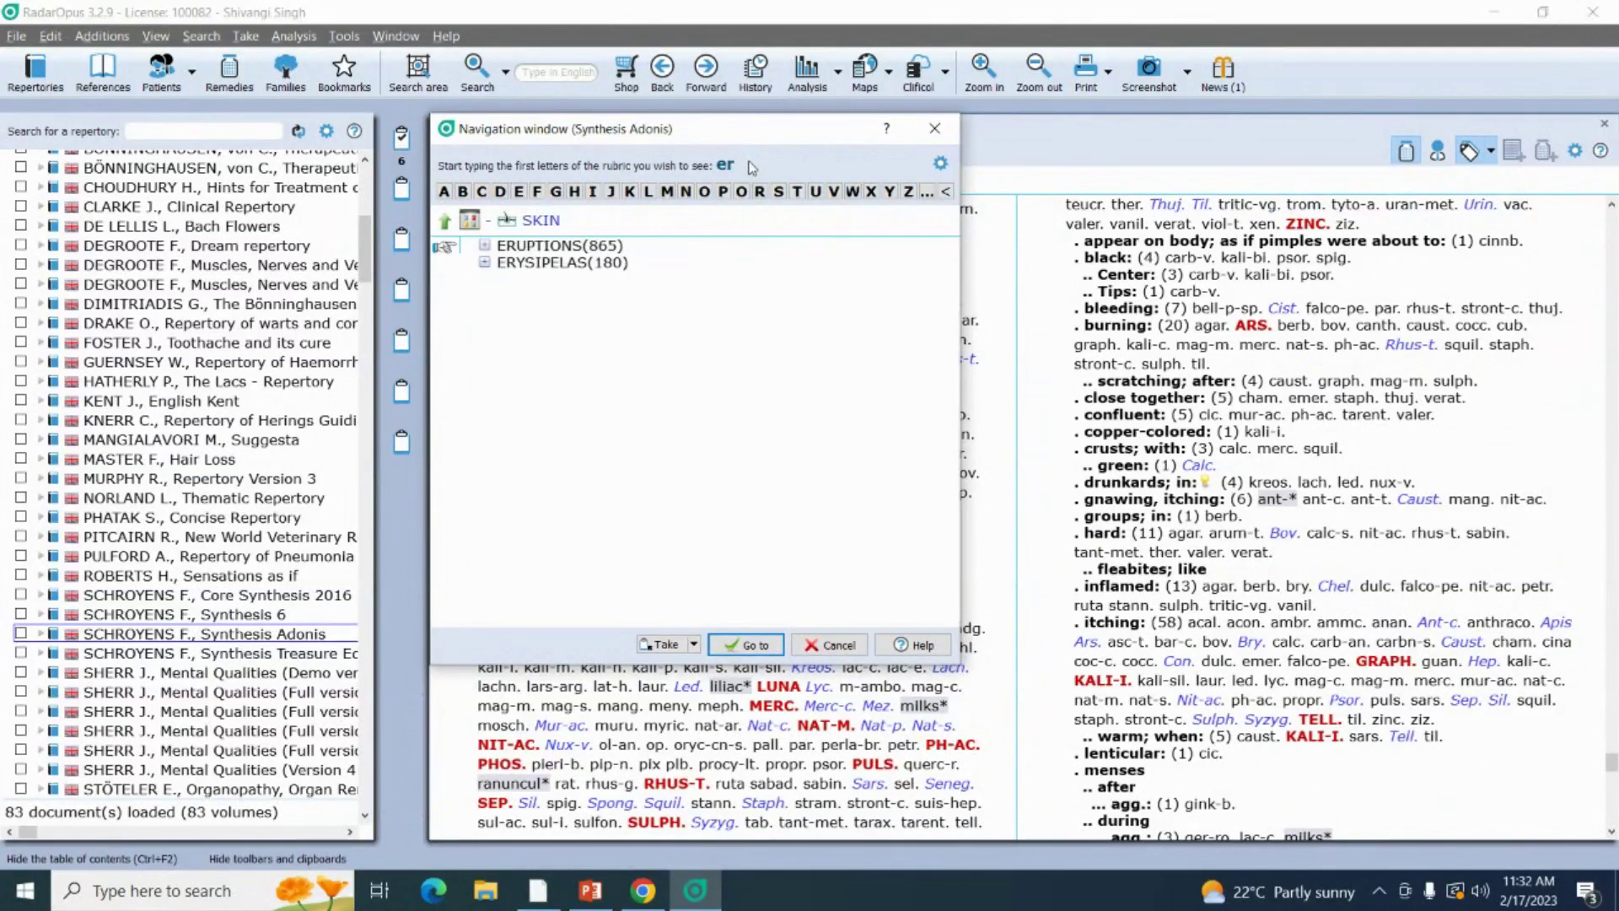
type("up")
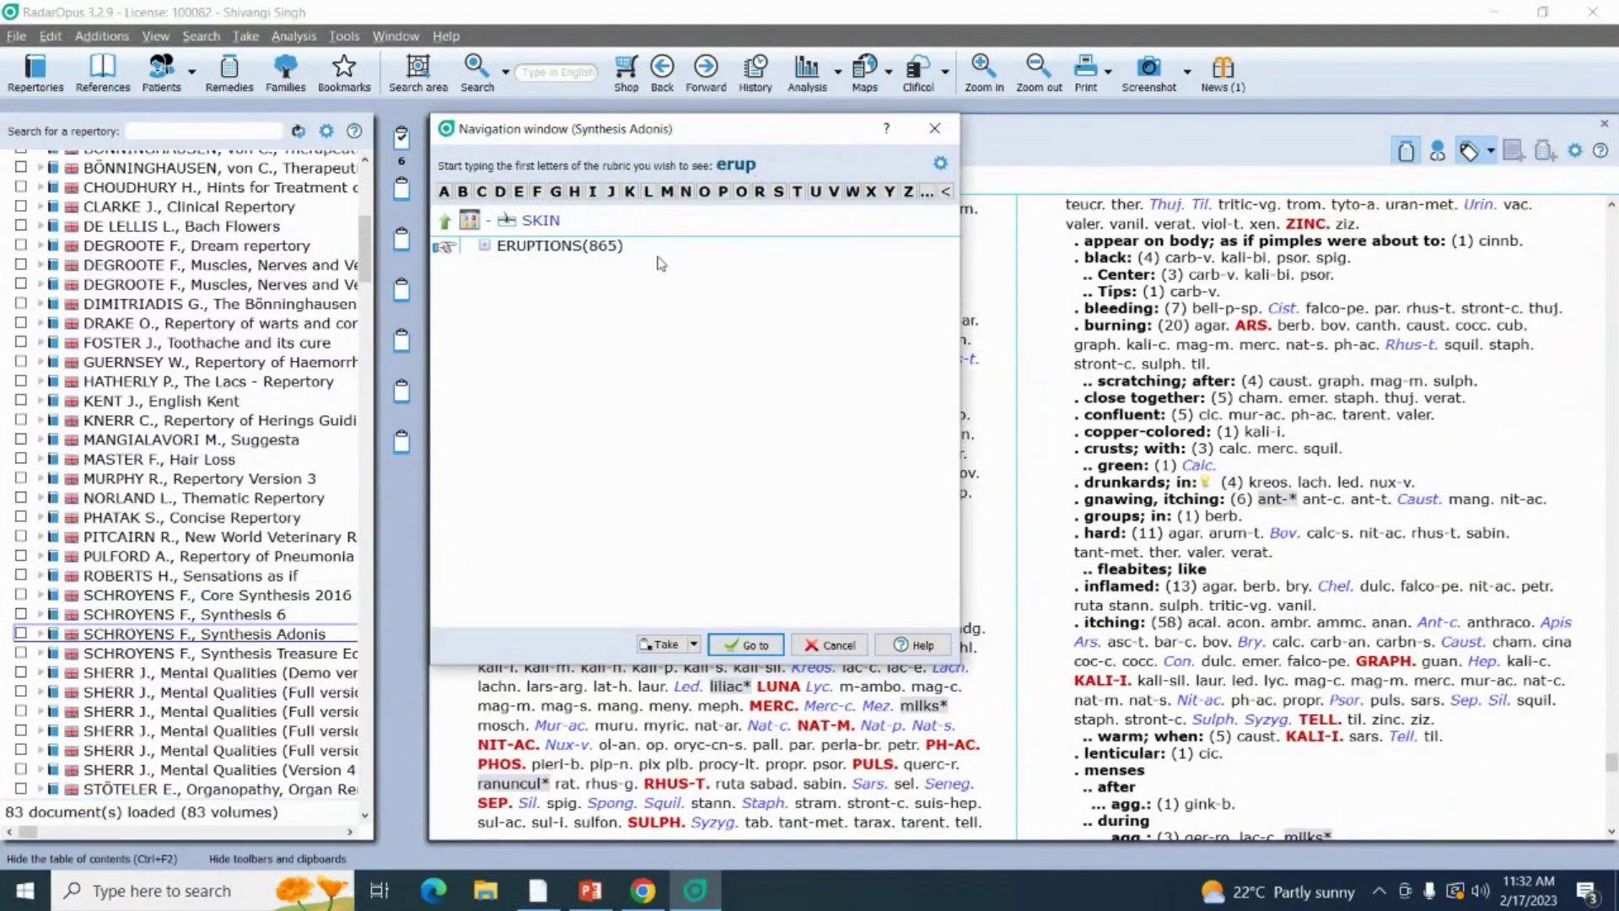
double_click(561, 246)
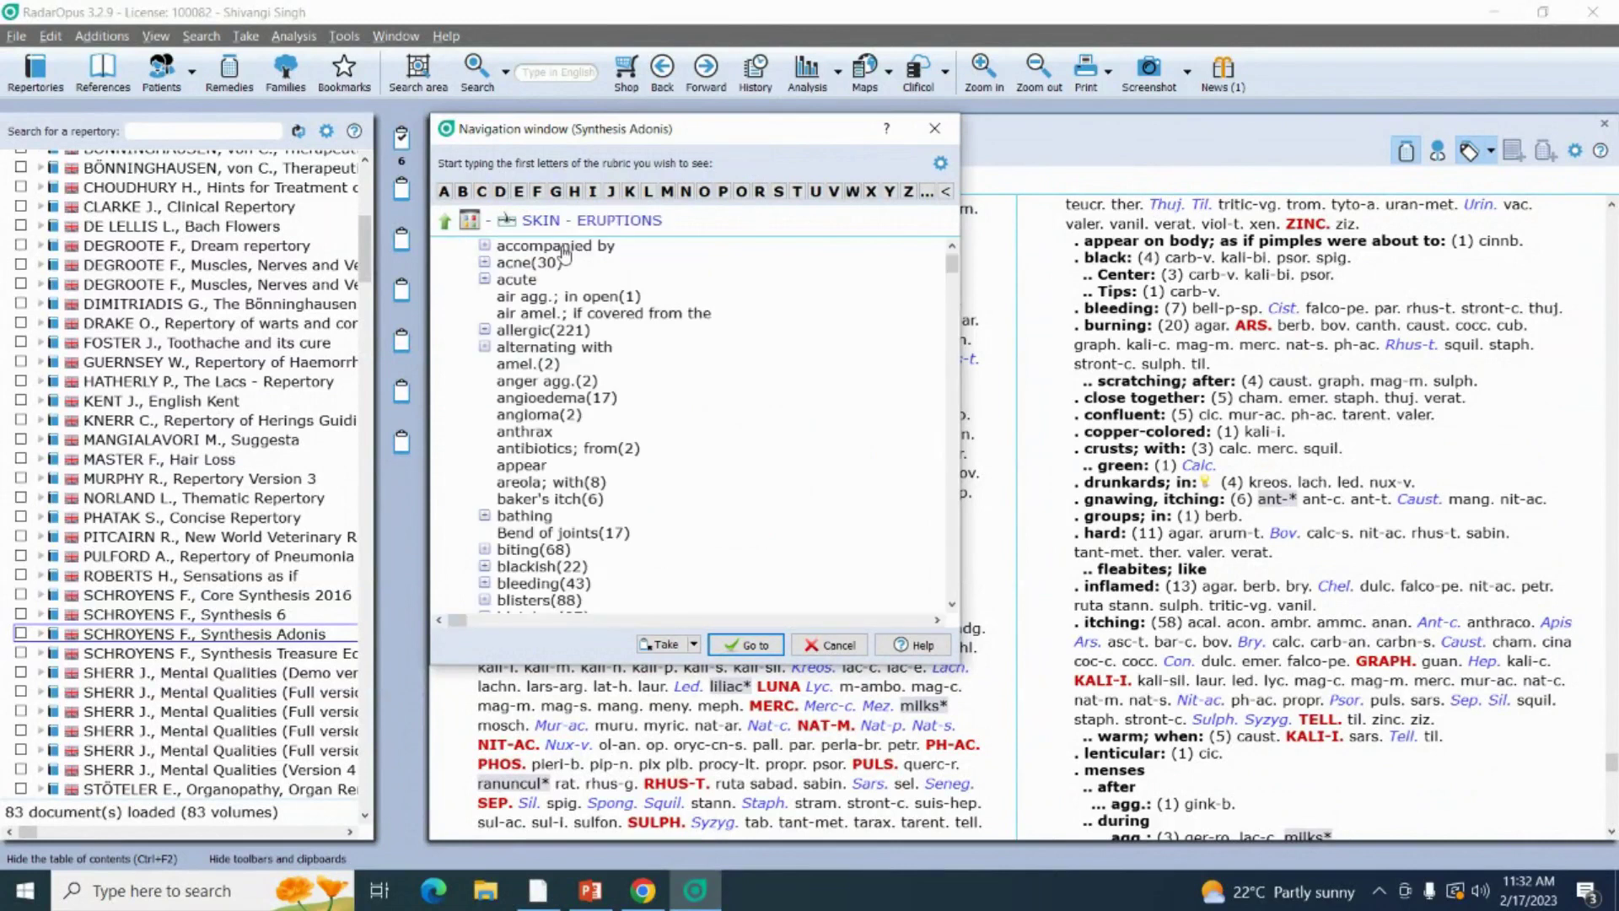
type("red")
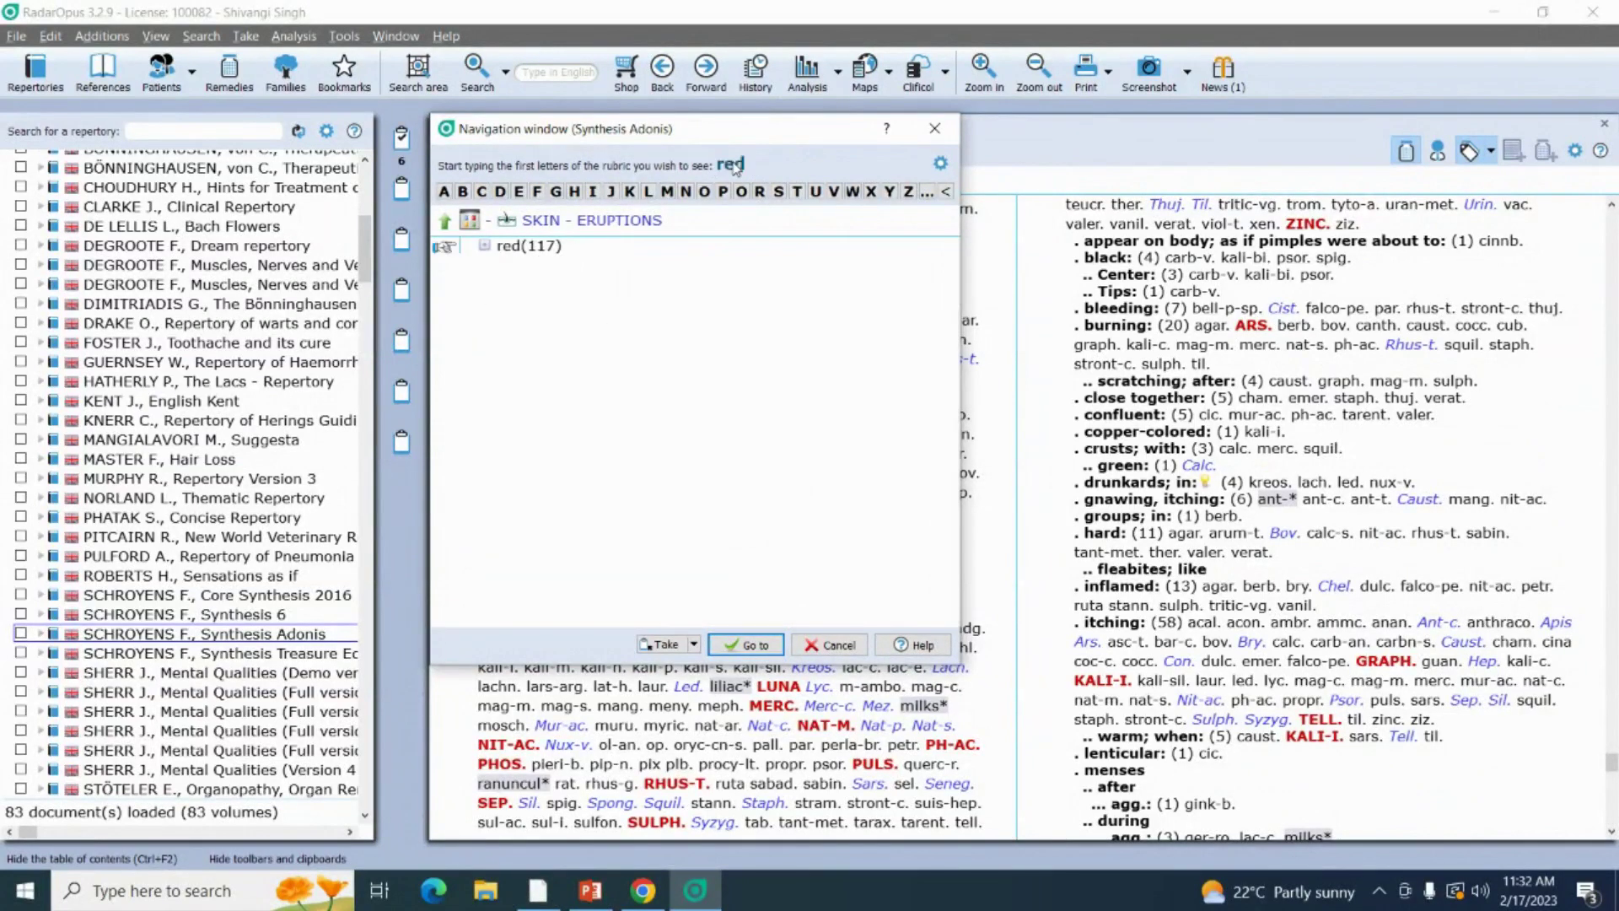
key("Return")
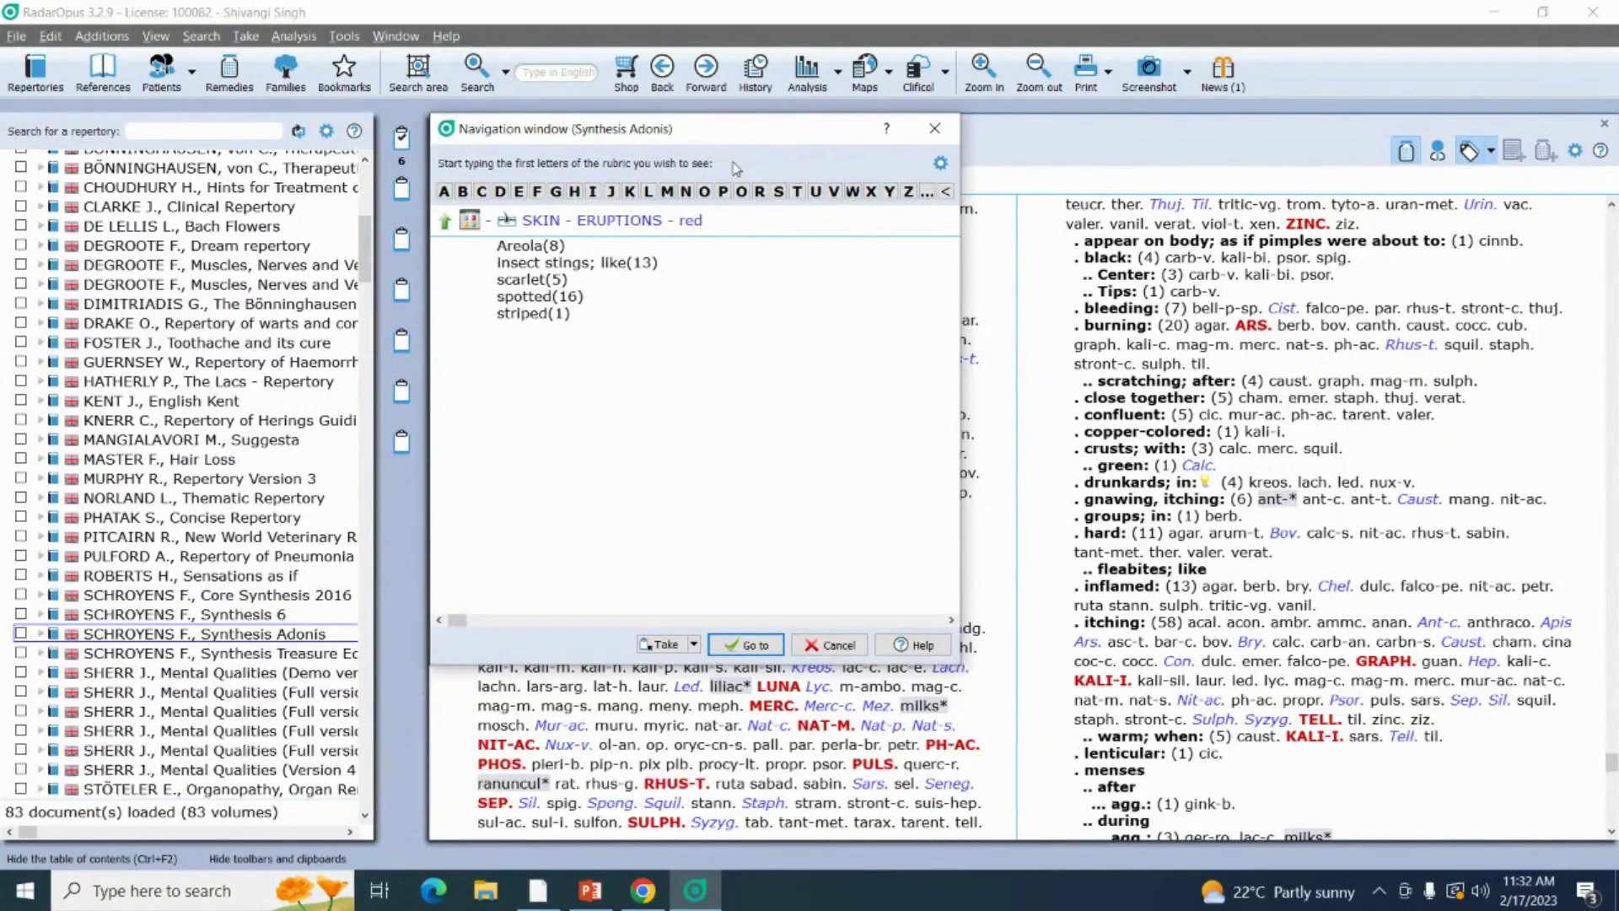
key("Return")
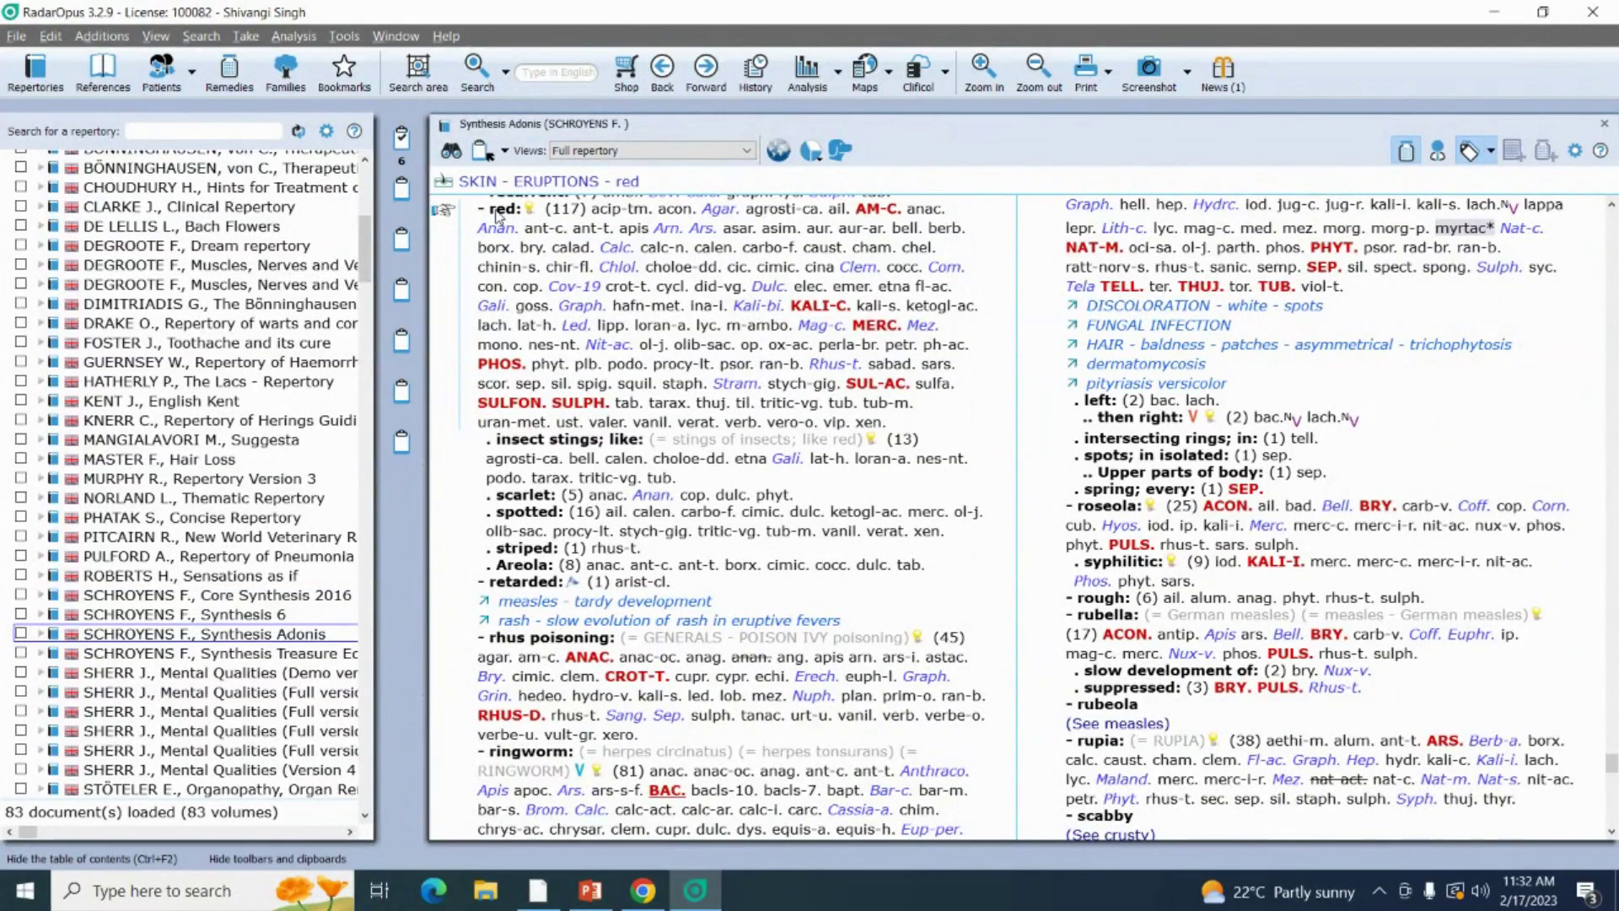
left_click_drag(498, 217, 403, 140)
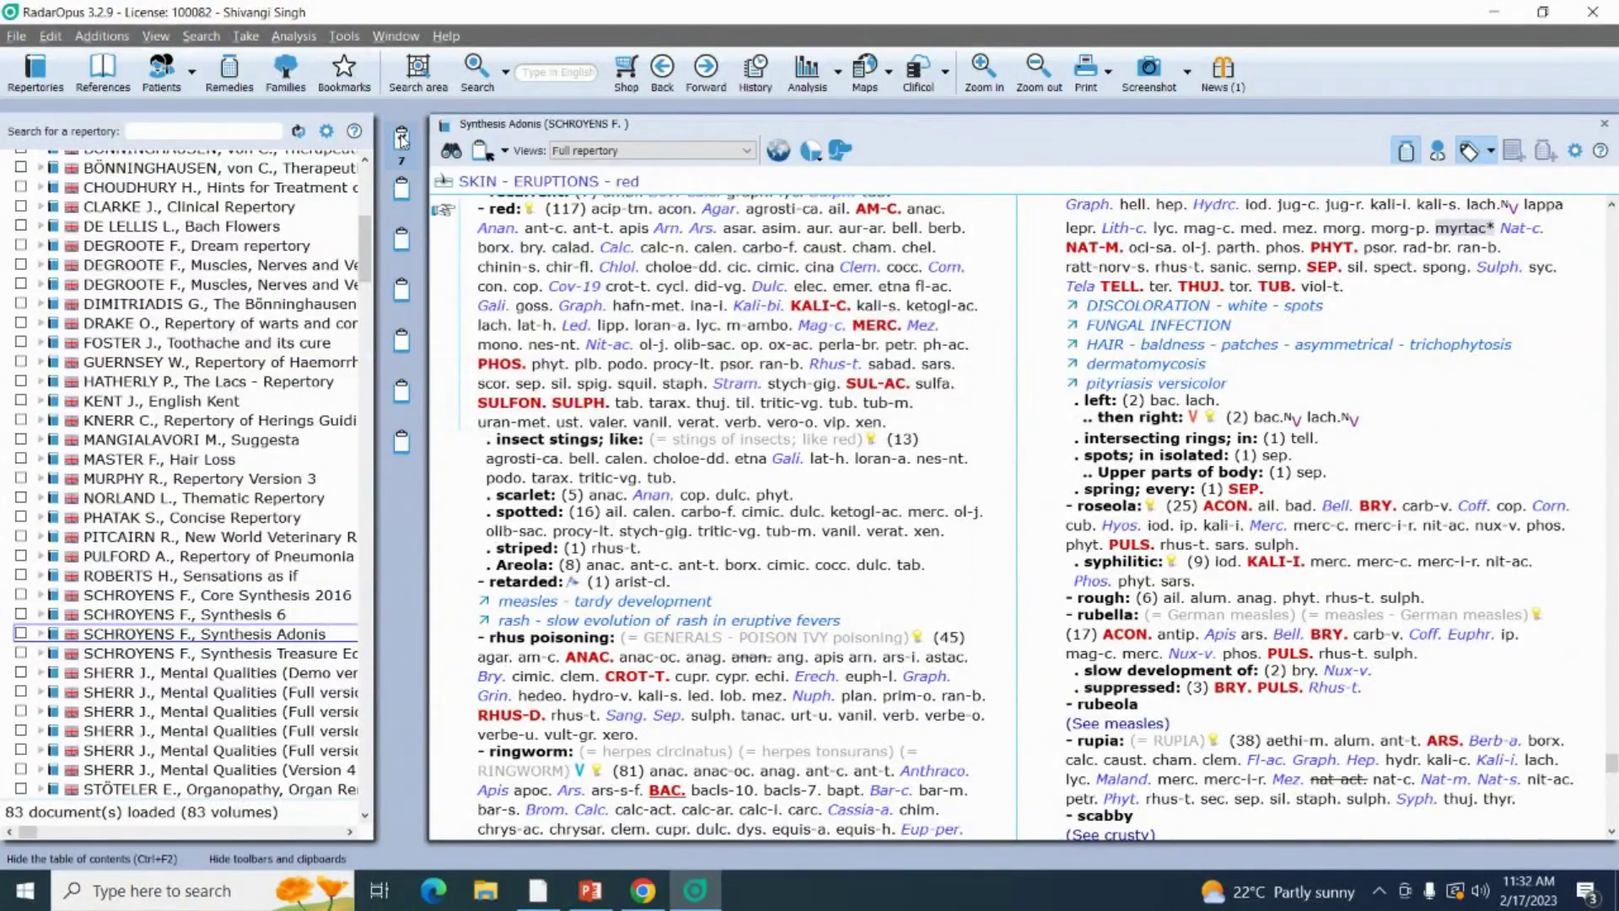
left_click(710, 189)
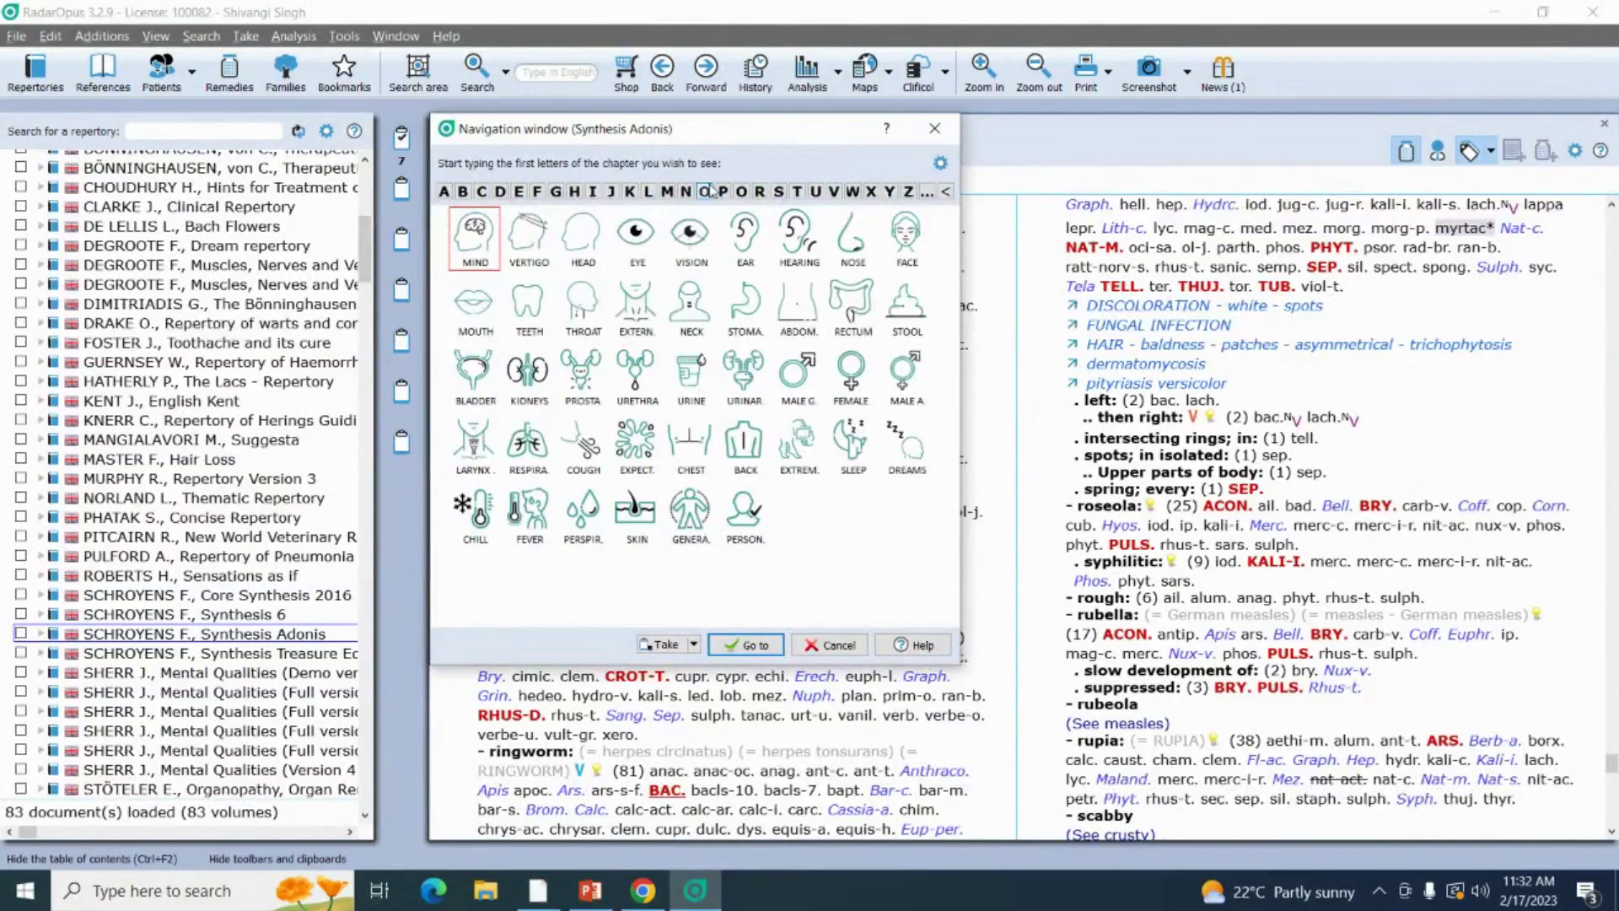
Go to SKIN - ERUPTIONS - crusty (139) via 'erupt' and 'cru', then return to the chapter overview.
left_click(638, 513)
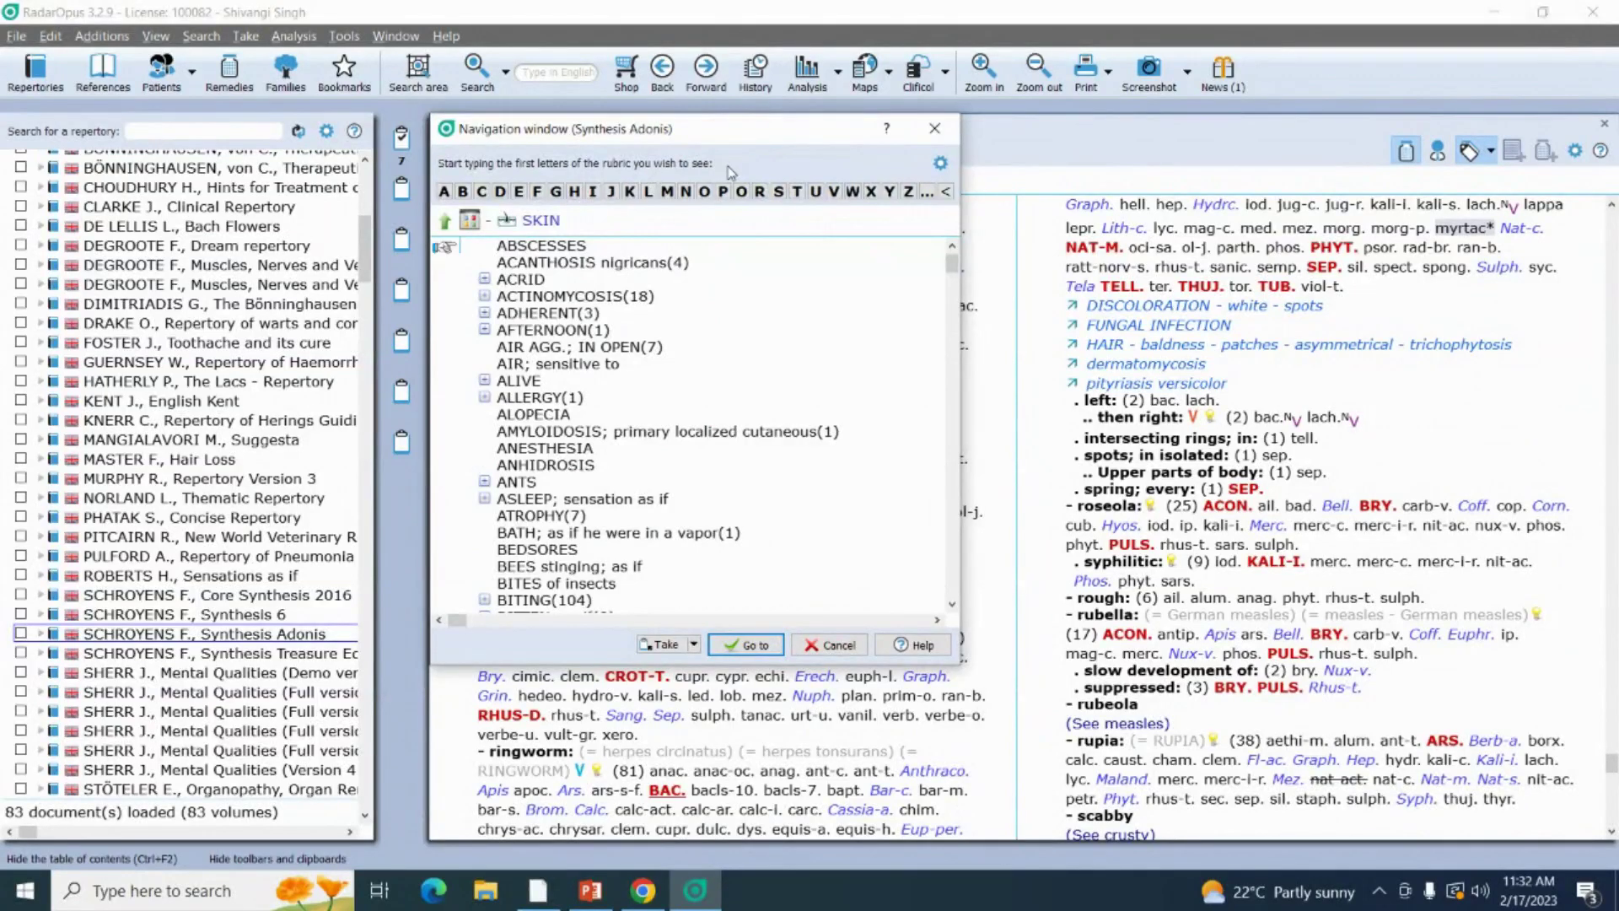
type("erupt")
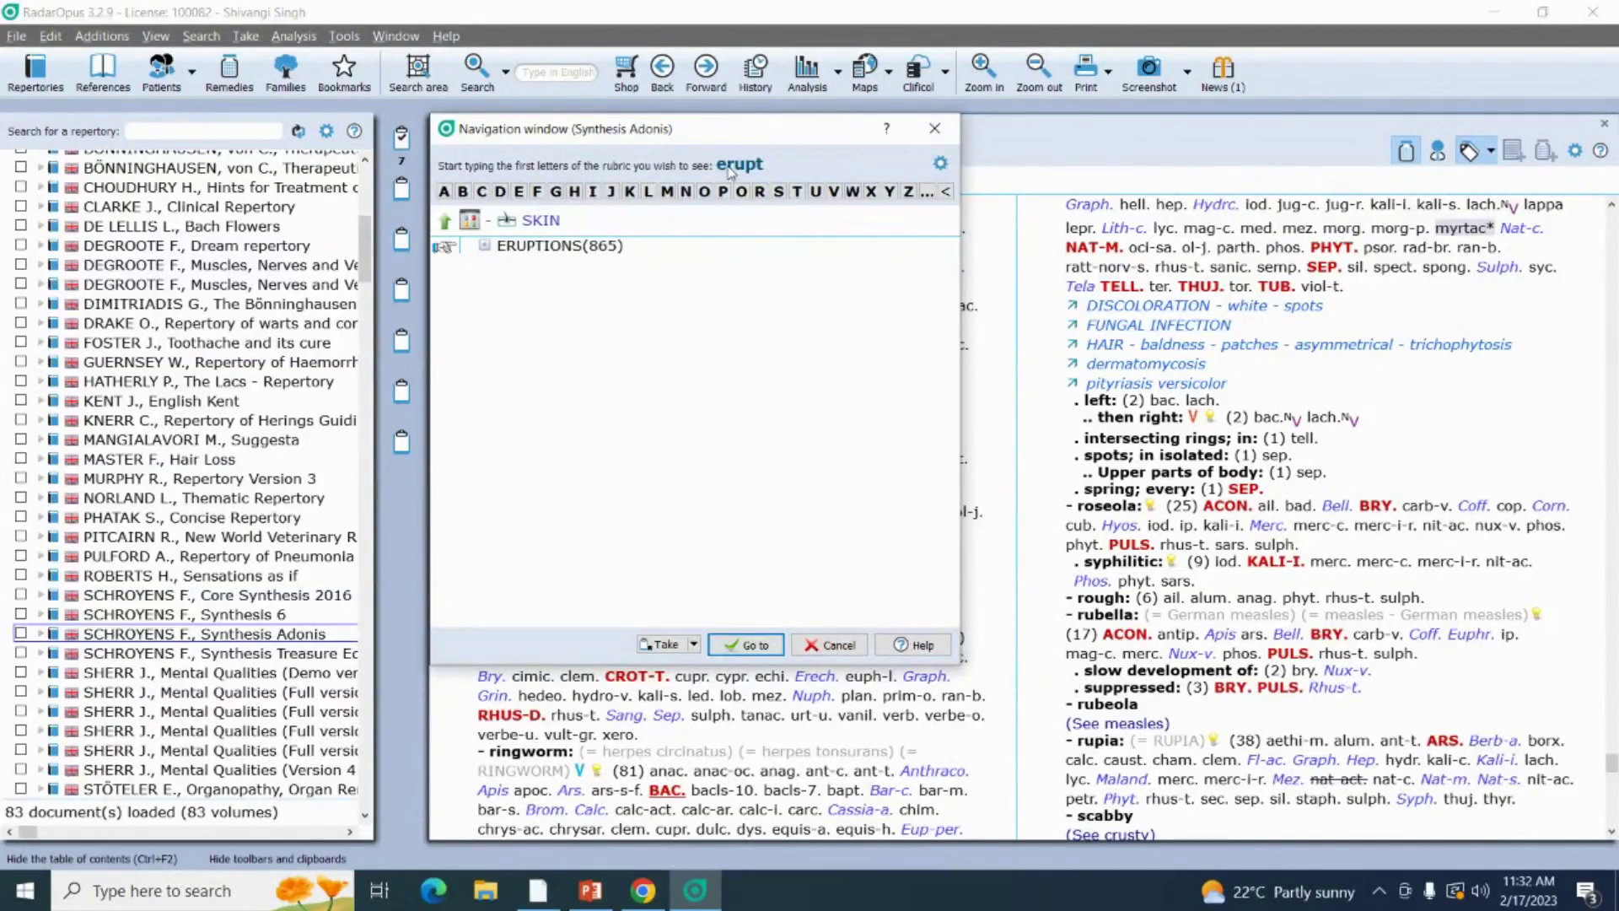
key("Return")
type("cru")
key("Return")
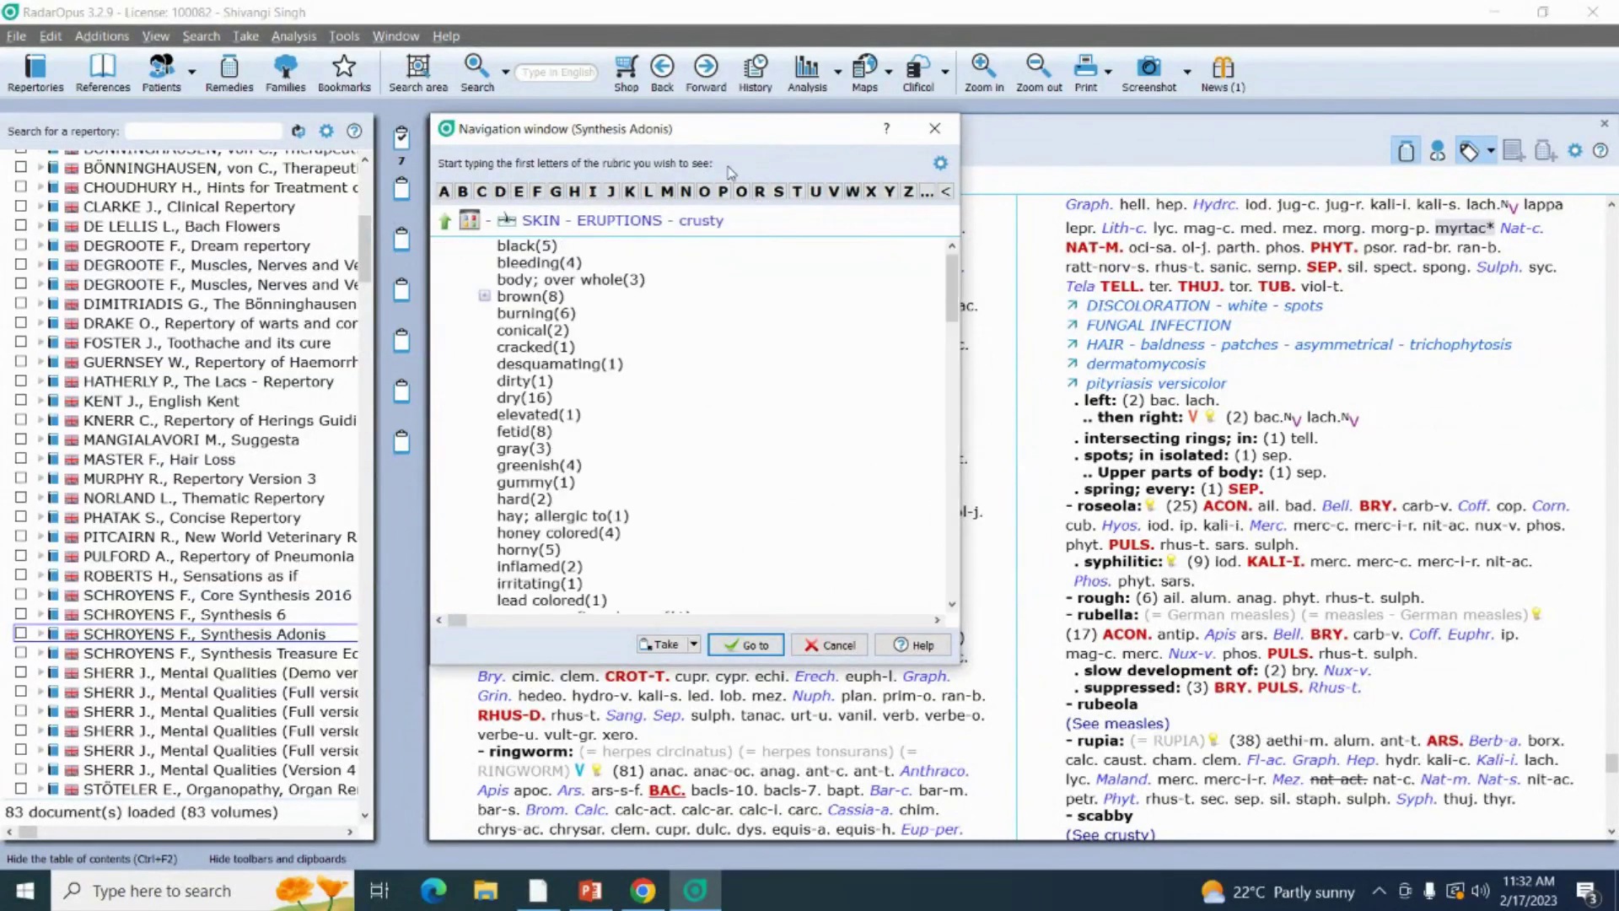
key("Return")
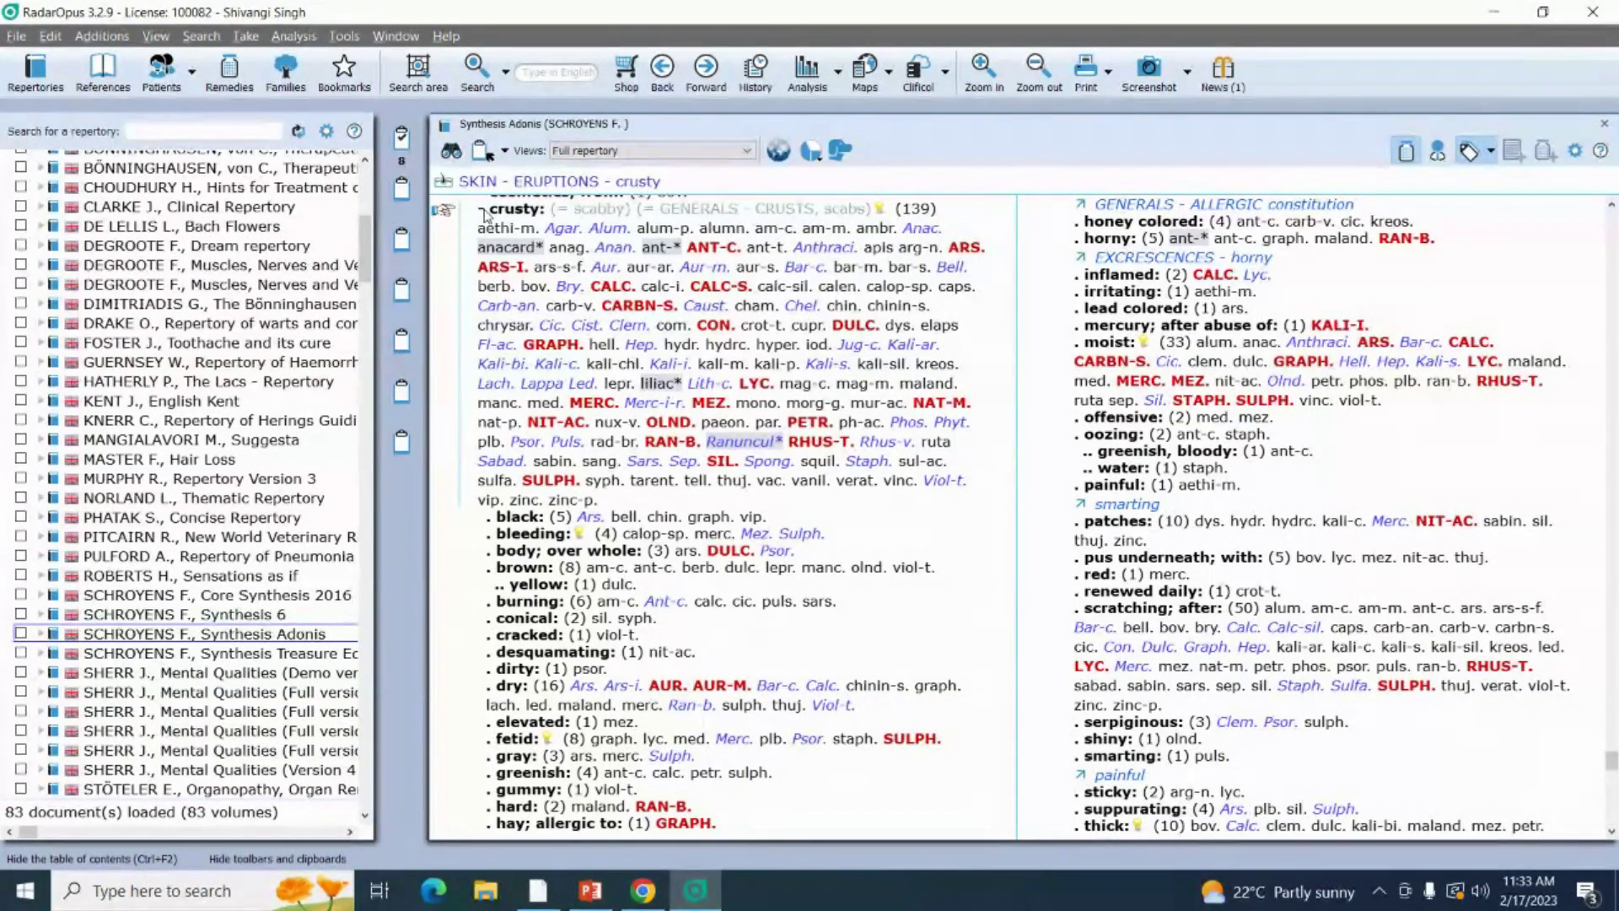
left_click(687, 184)
key("BackSpace")
key("BackSpace")
key("BackSpace")
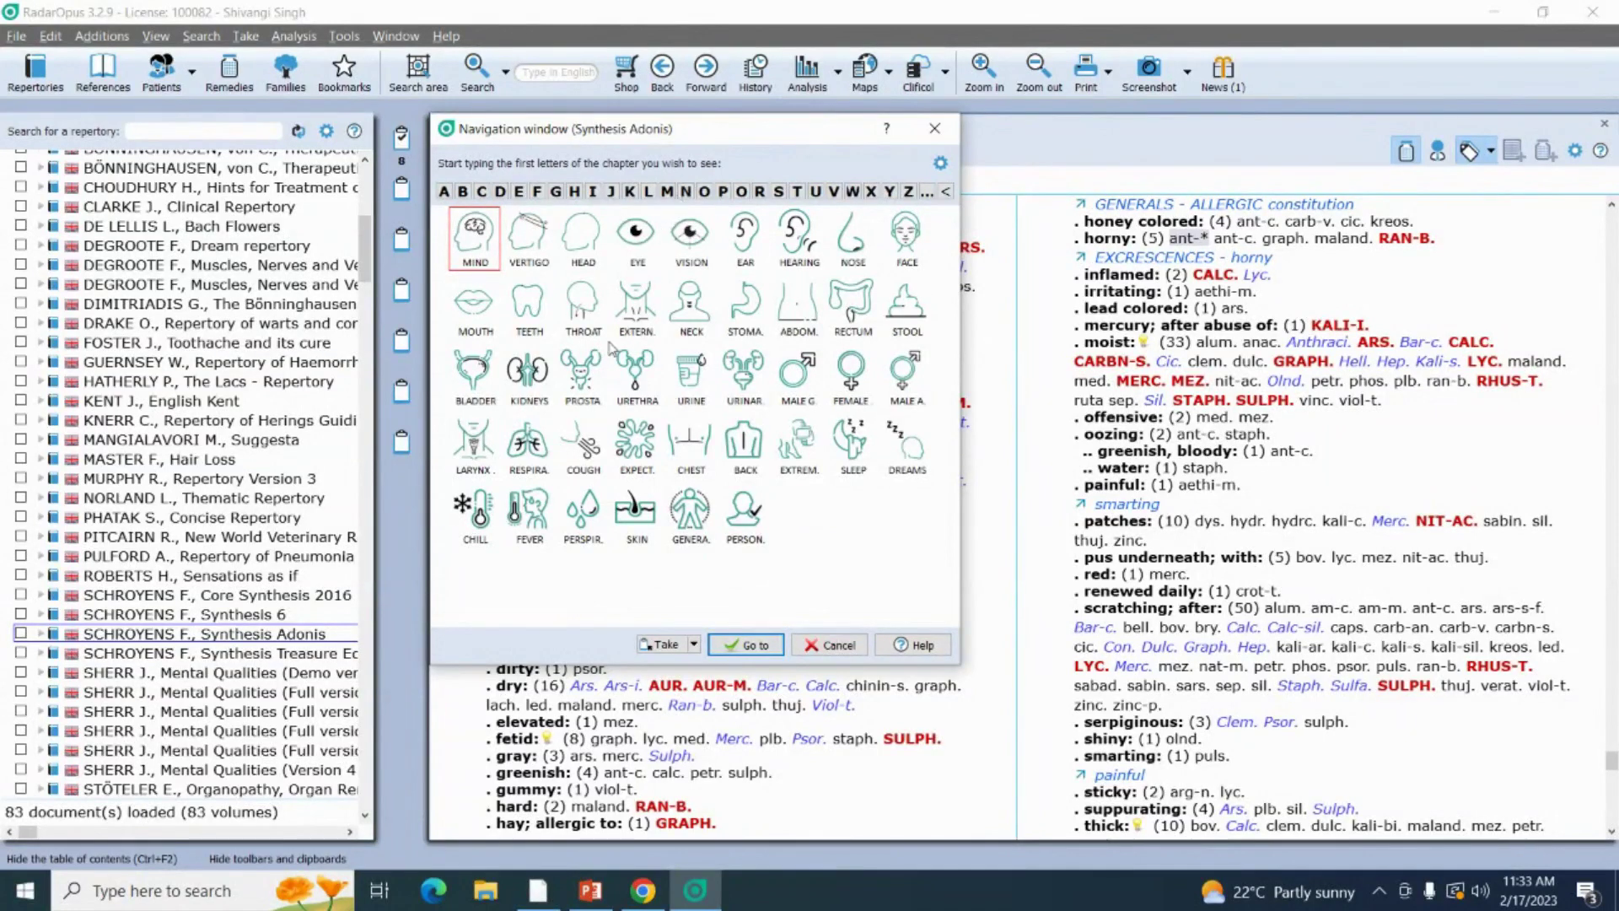
In the Skin chapter, filter past Eruptions to the Skin – Excoriation rubric and display it.
left_click(638, 515)
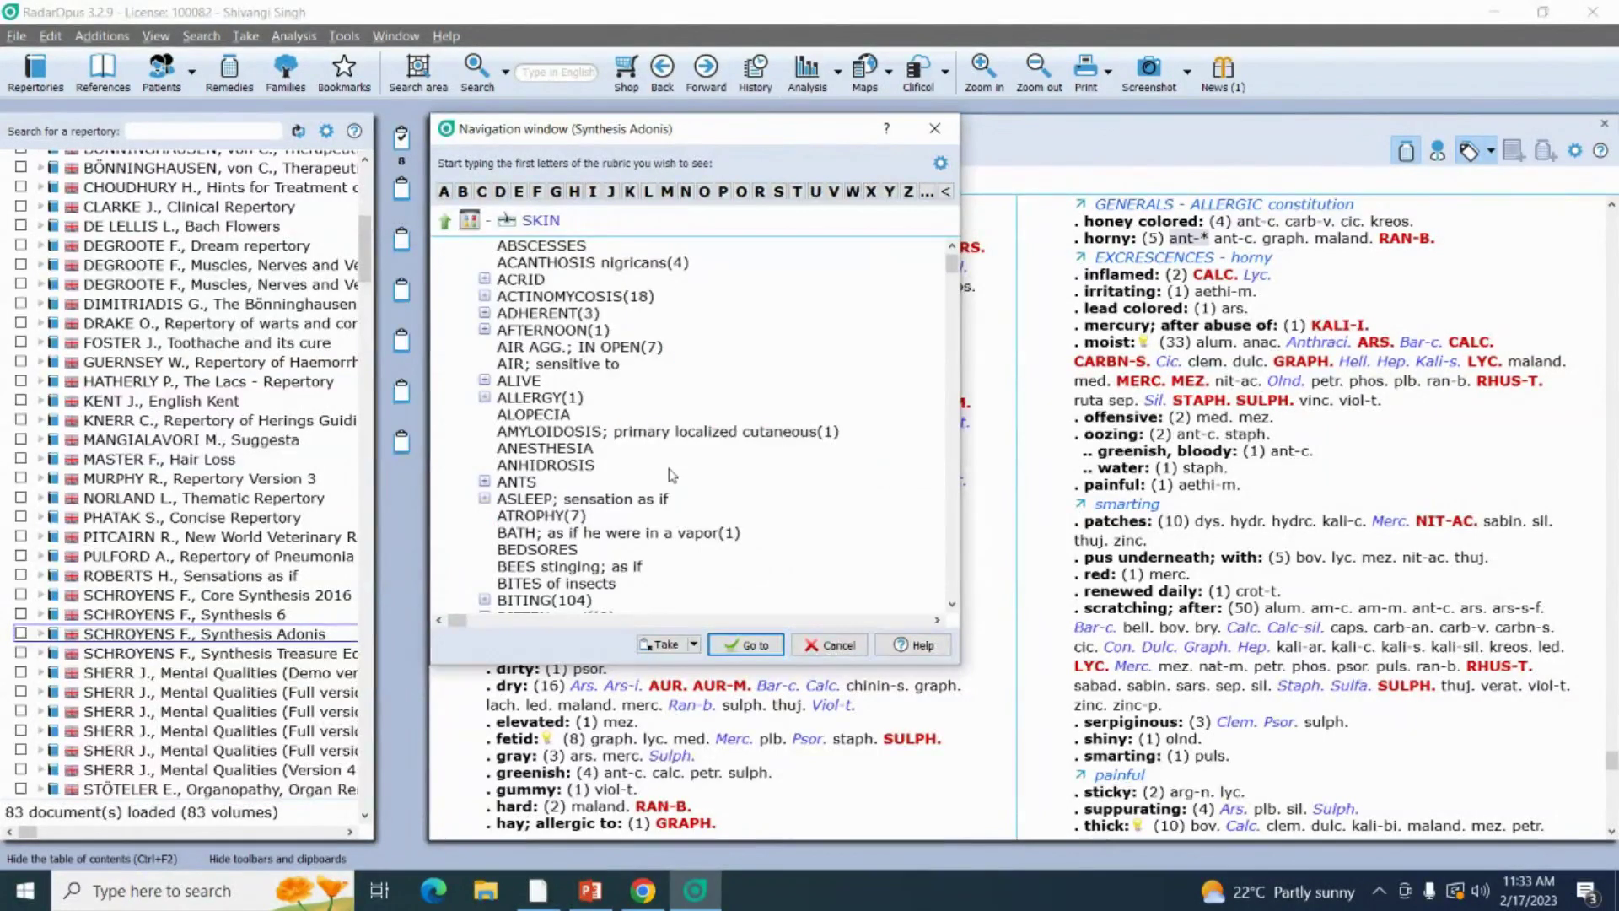
type("erupt")
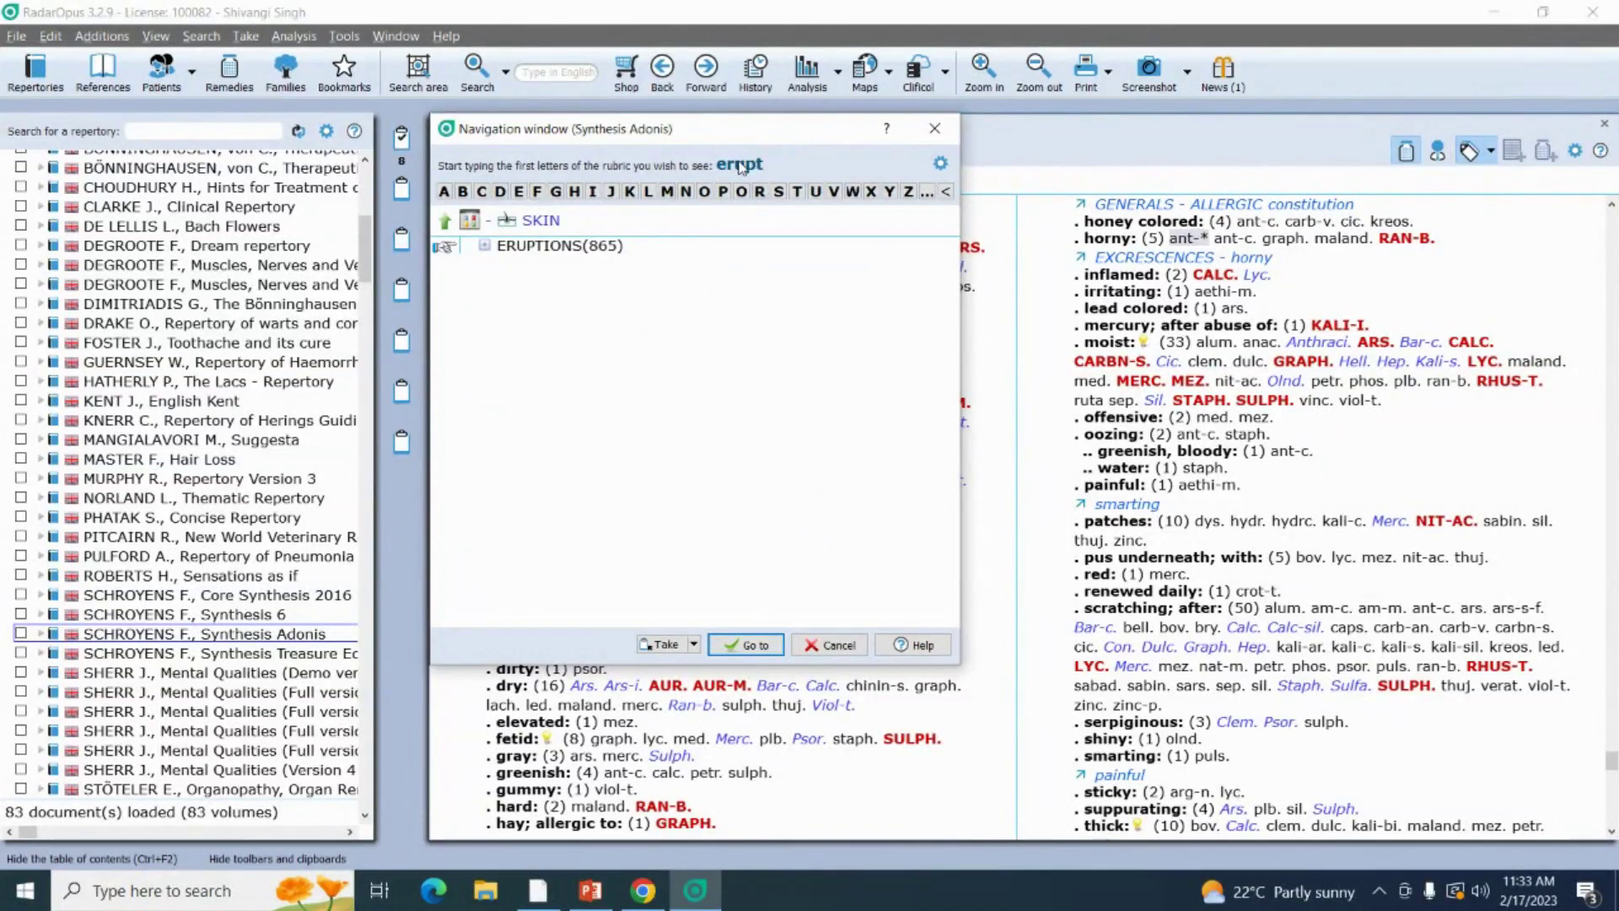
key("Return")
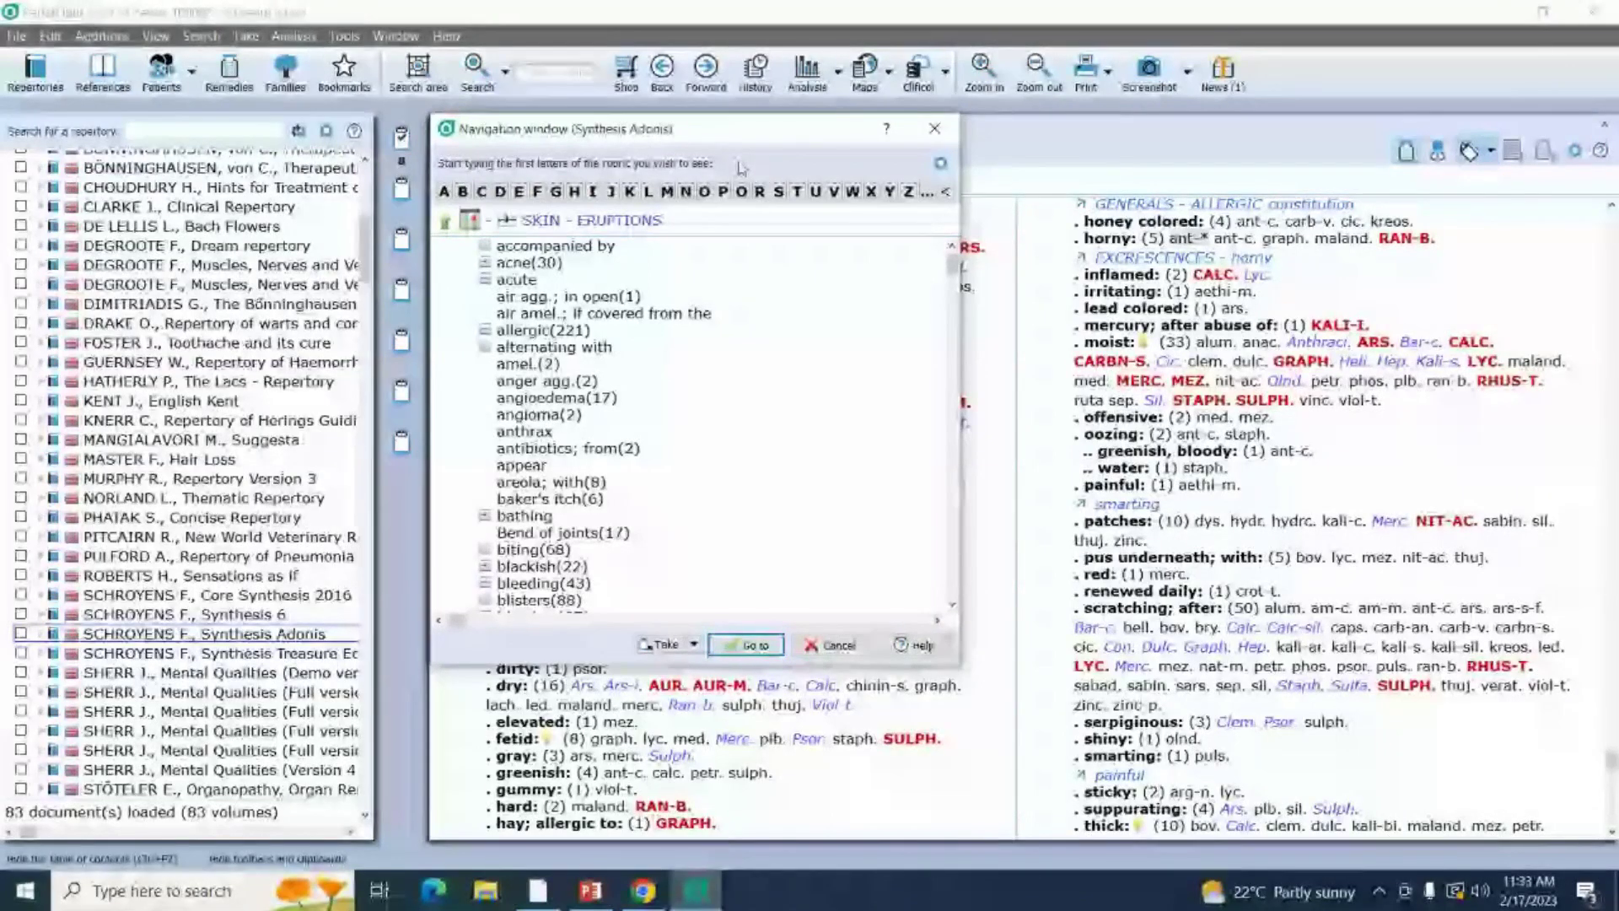
key("BackSpace")
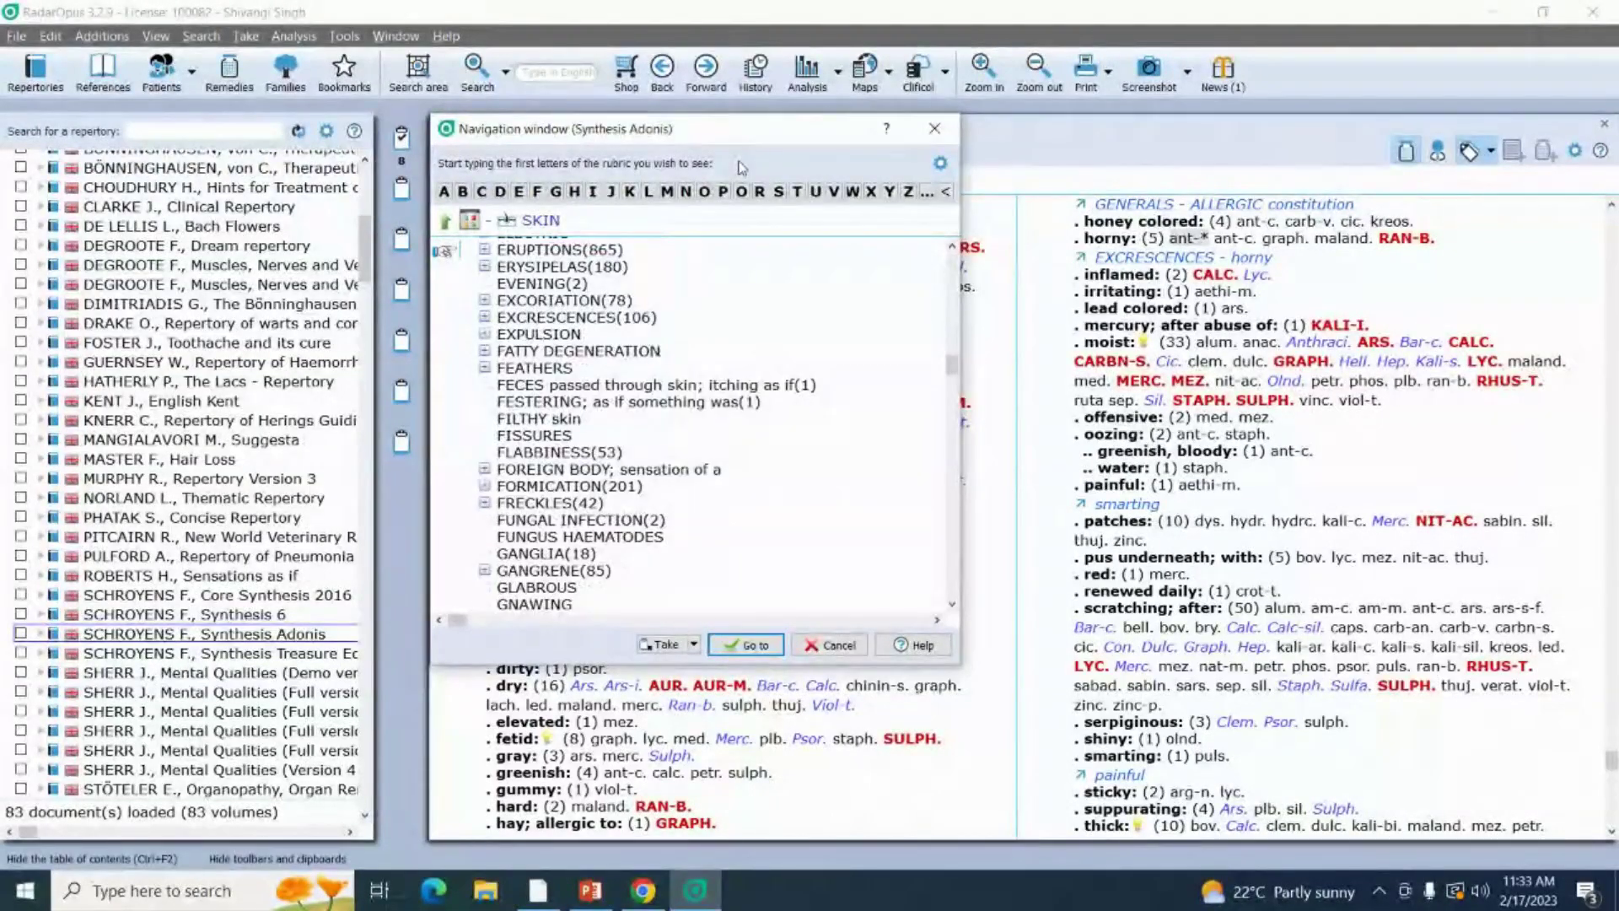
type("e")
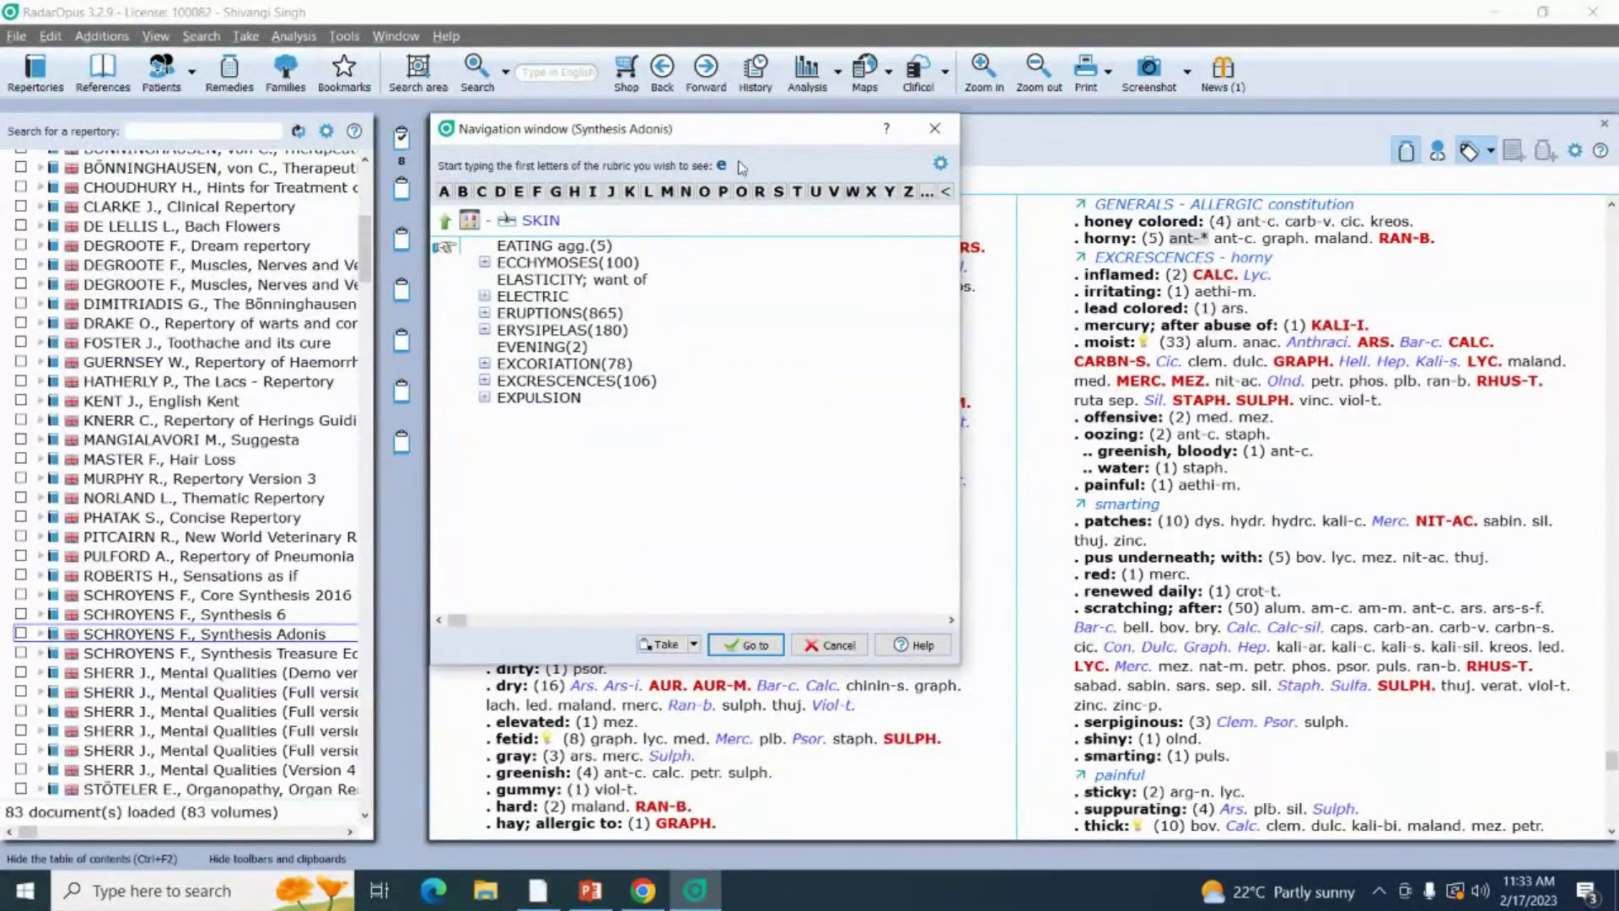
type("xc")
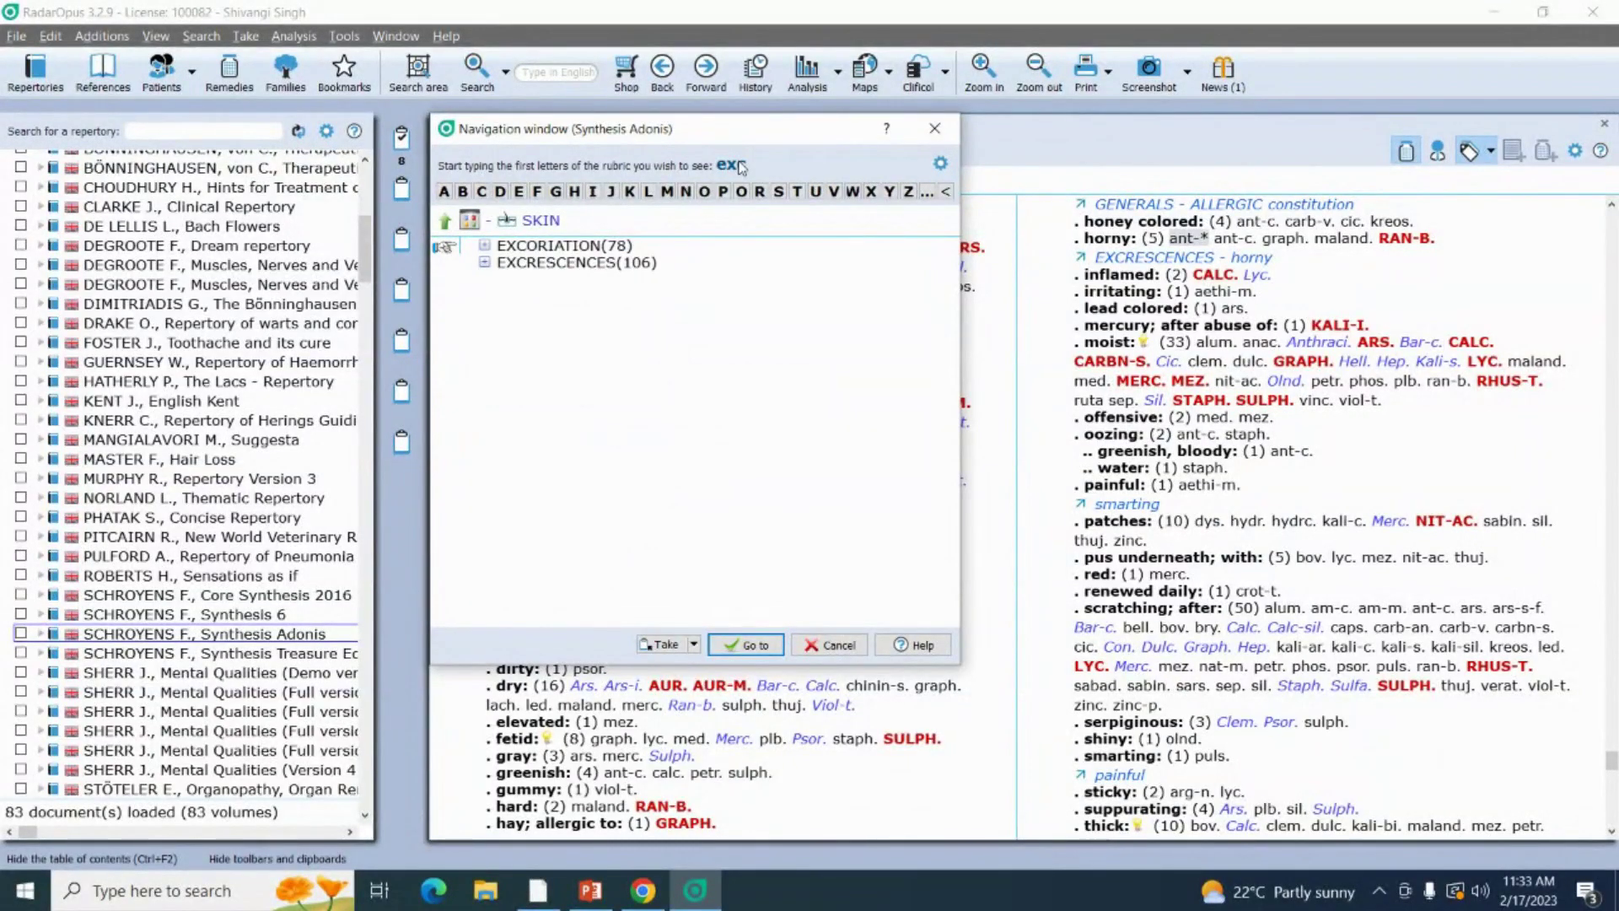
double_click(566, 246)
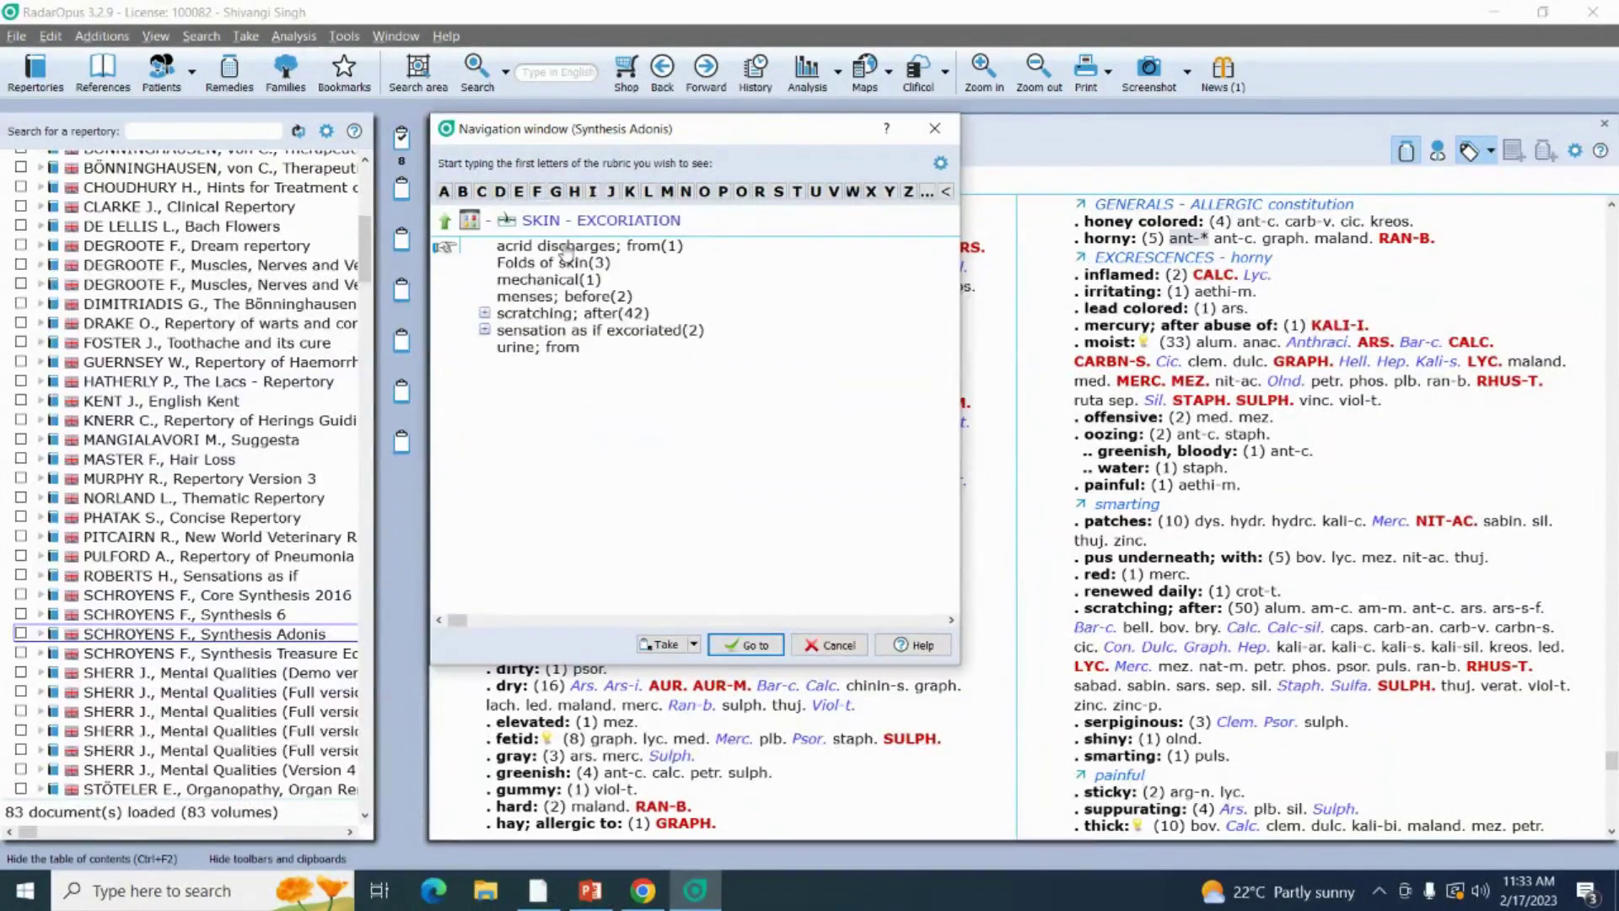
key("Return")
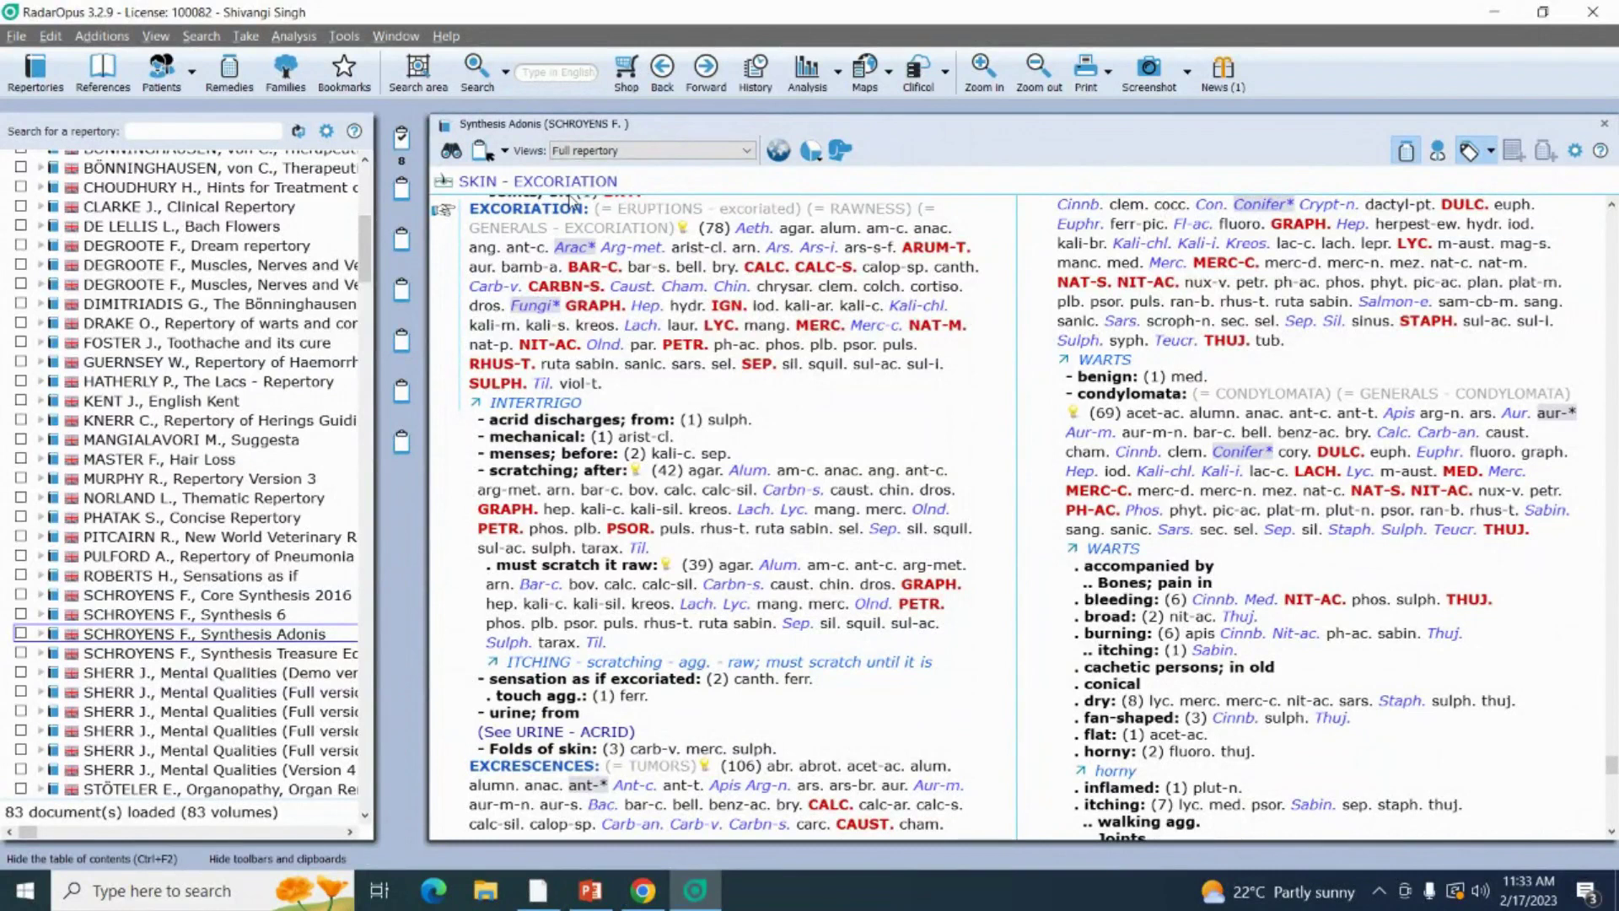
Take Excoriation into the clipboard as the ninth rubric, then list the Urine chapter's rubrics.
left_click(485, 156)
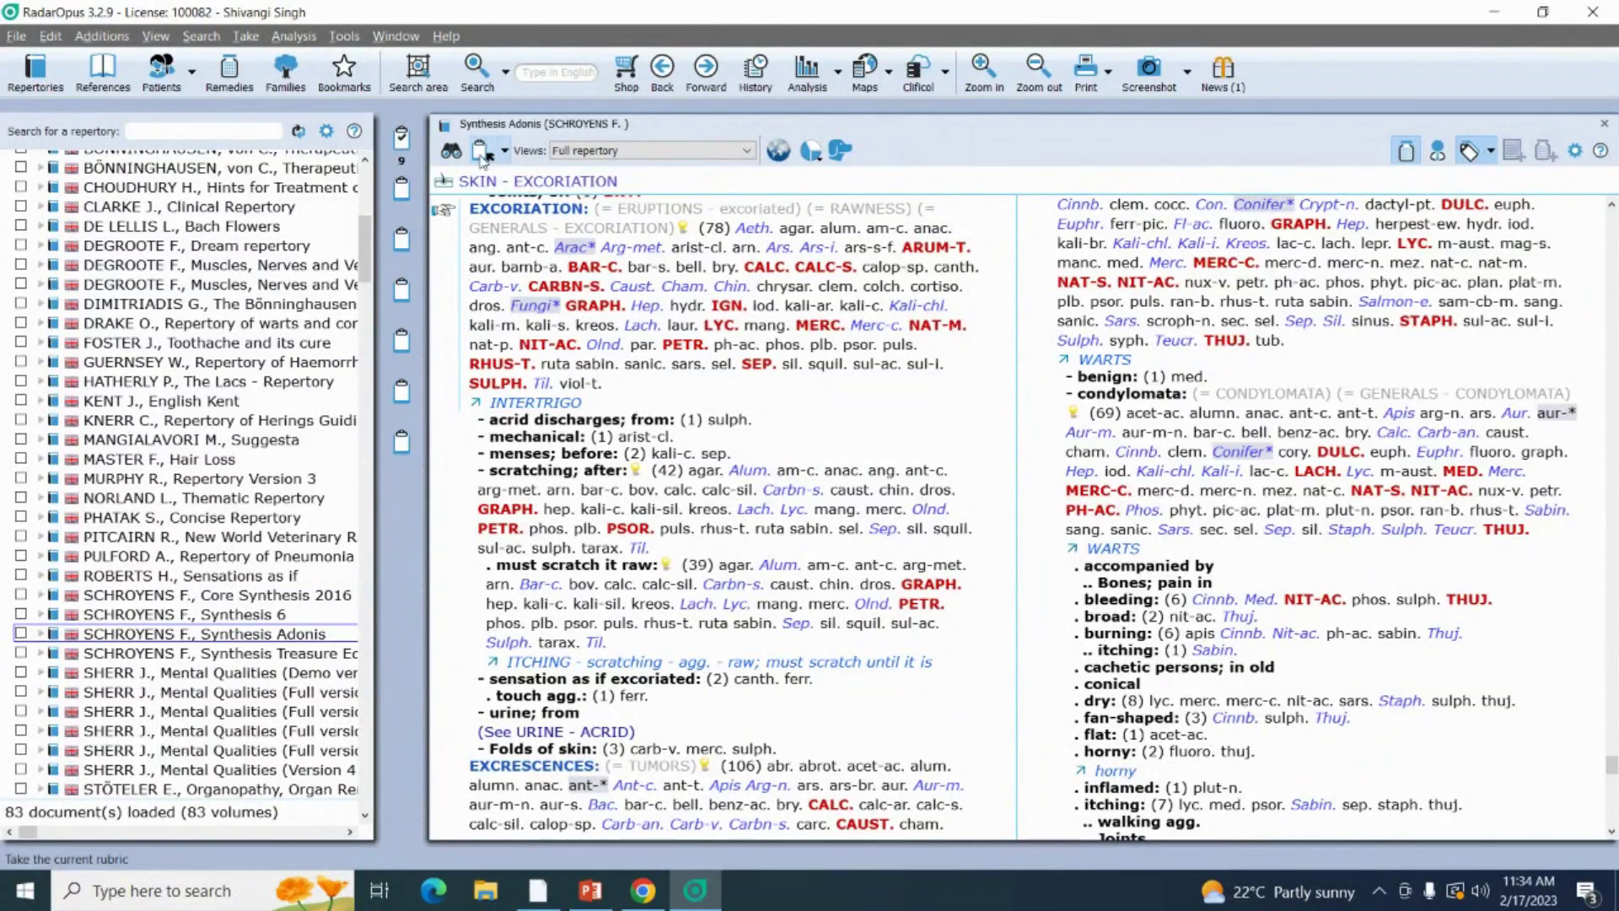
left_click(649, 189)
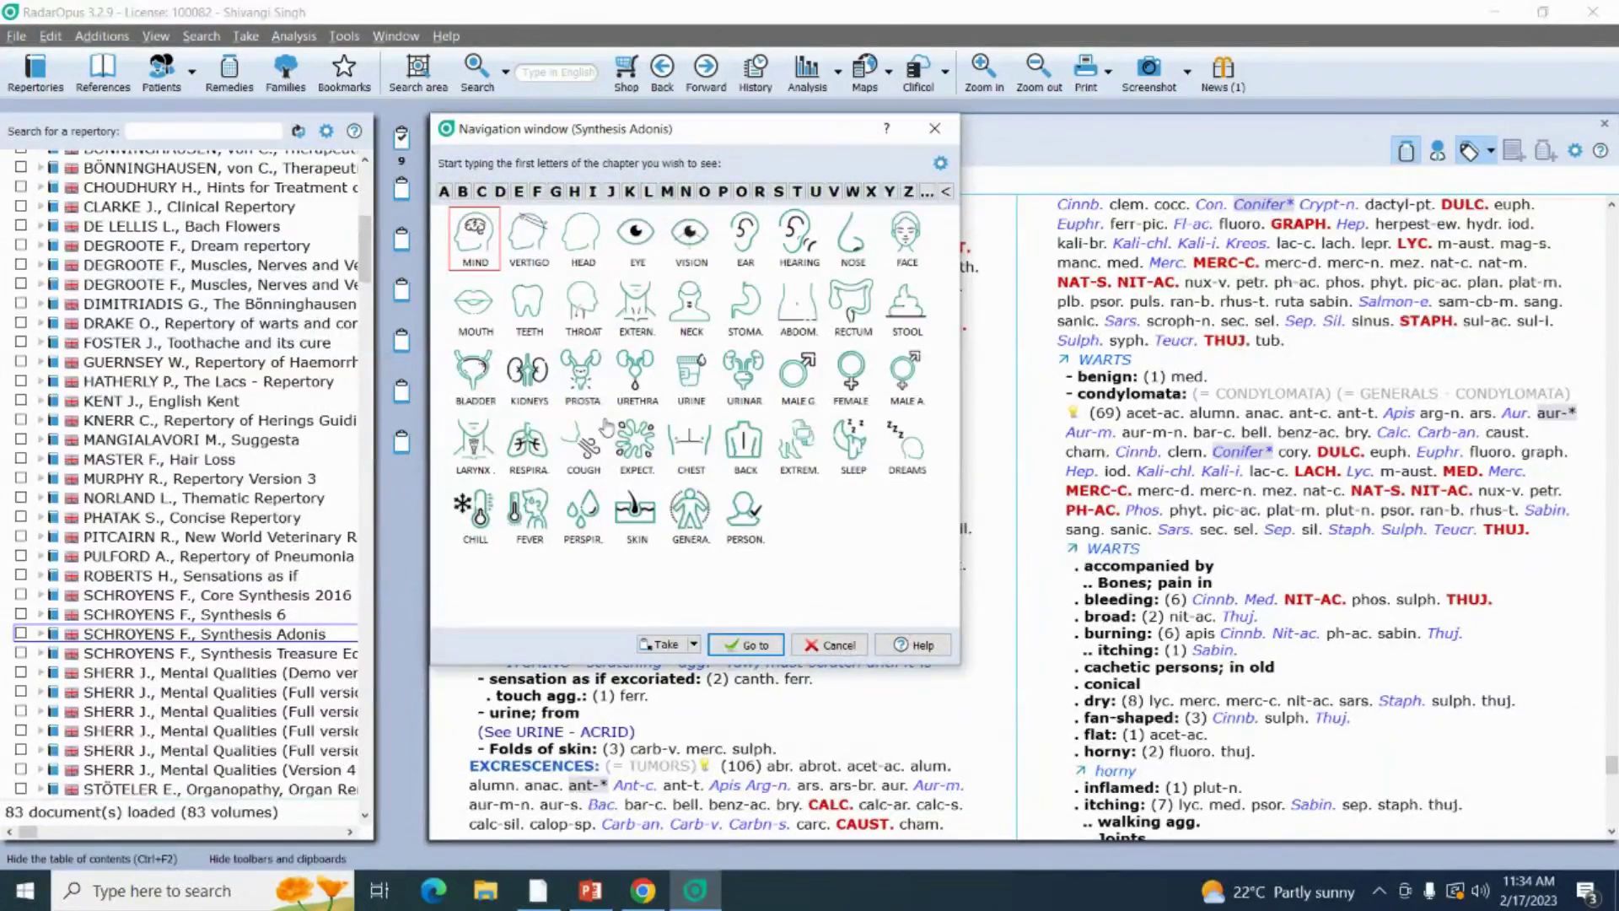
left_click(687, 368)
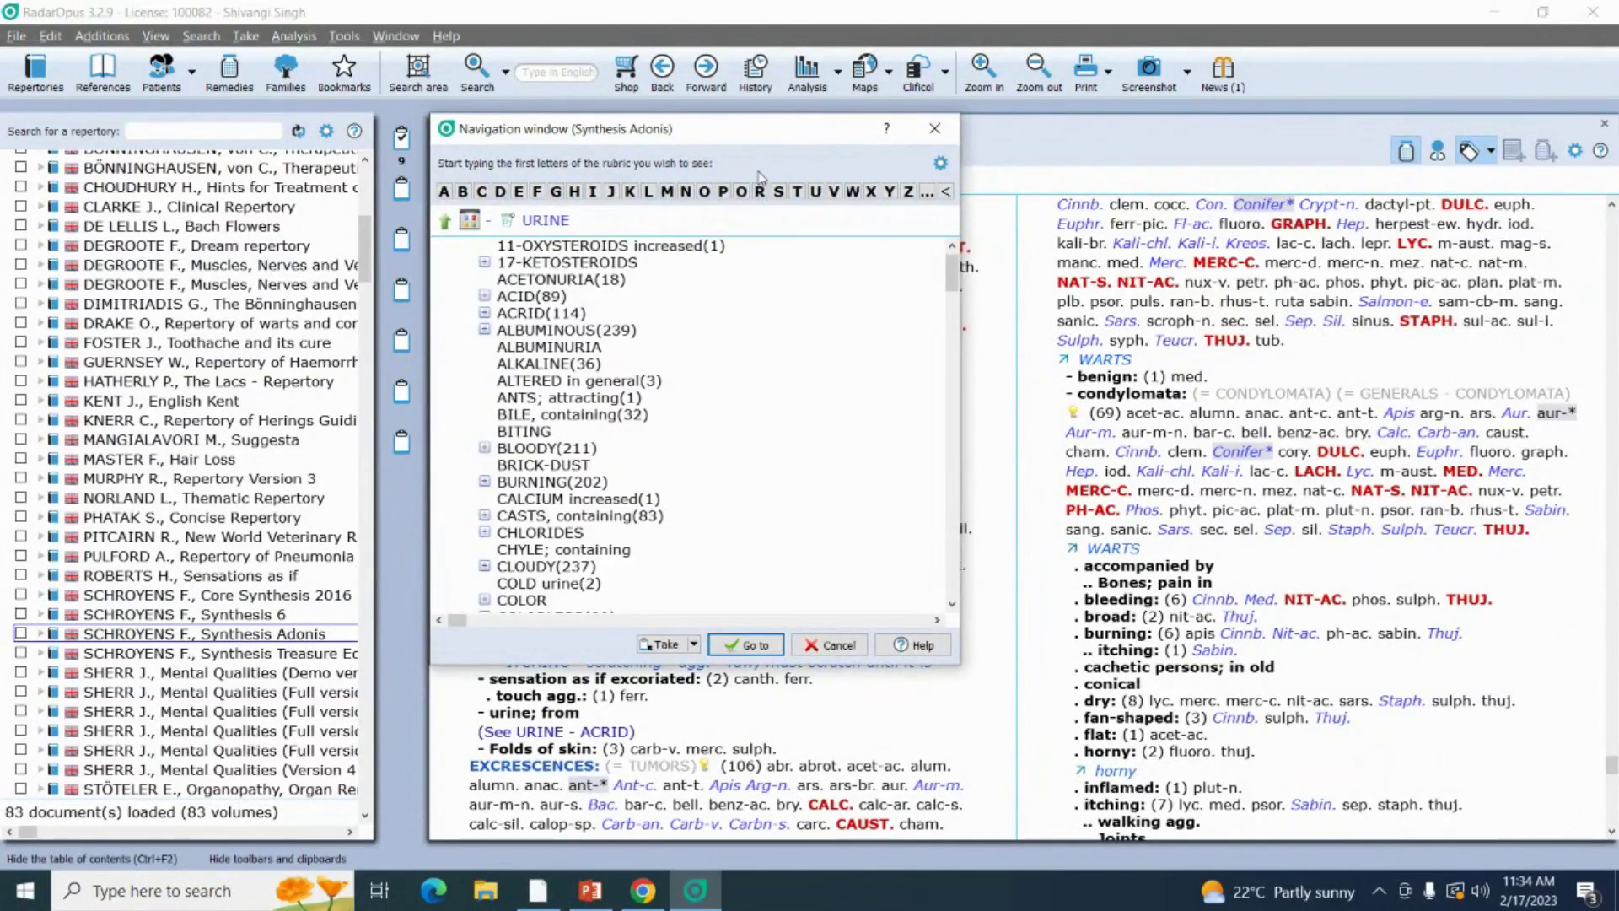
Filter to Urine – Odor – offensive (160) and drag it onto Clipboard 1 as the tenth rubric.
type("odor")
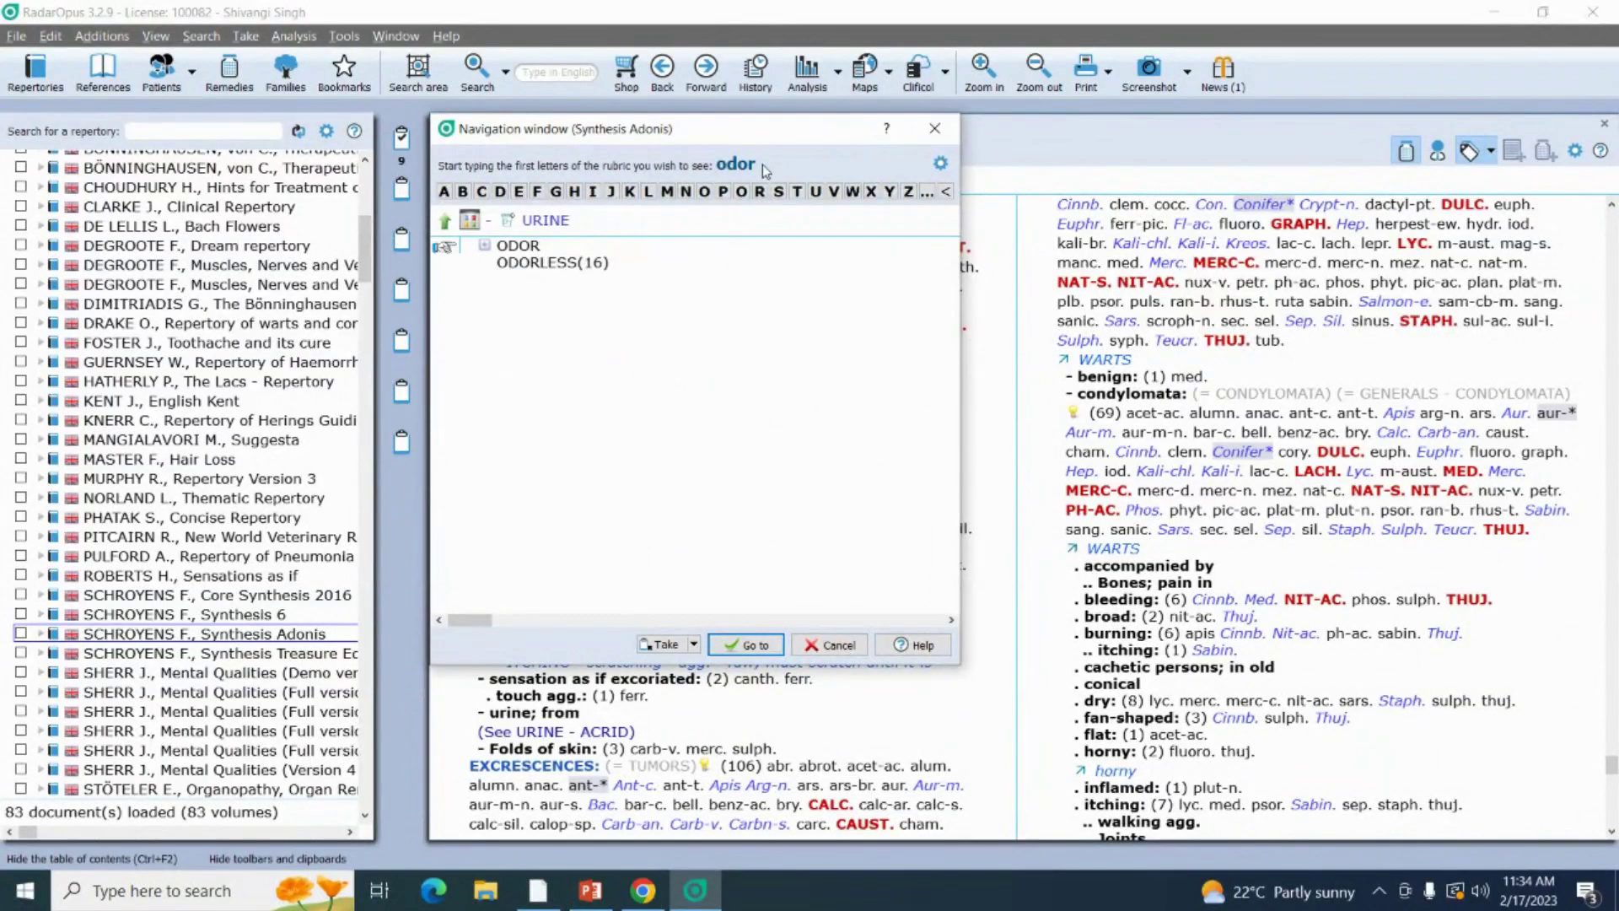
key("Return")
type("offe")
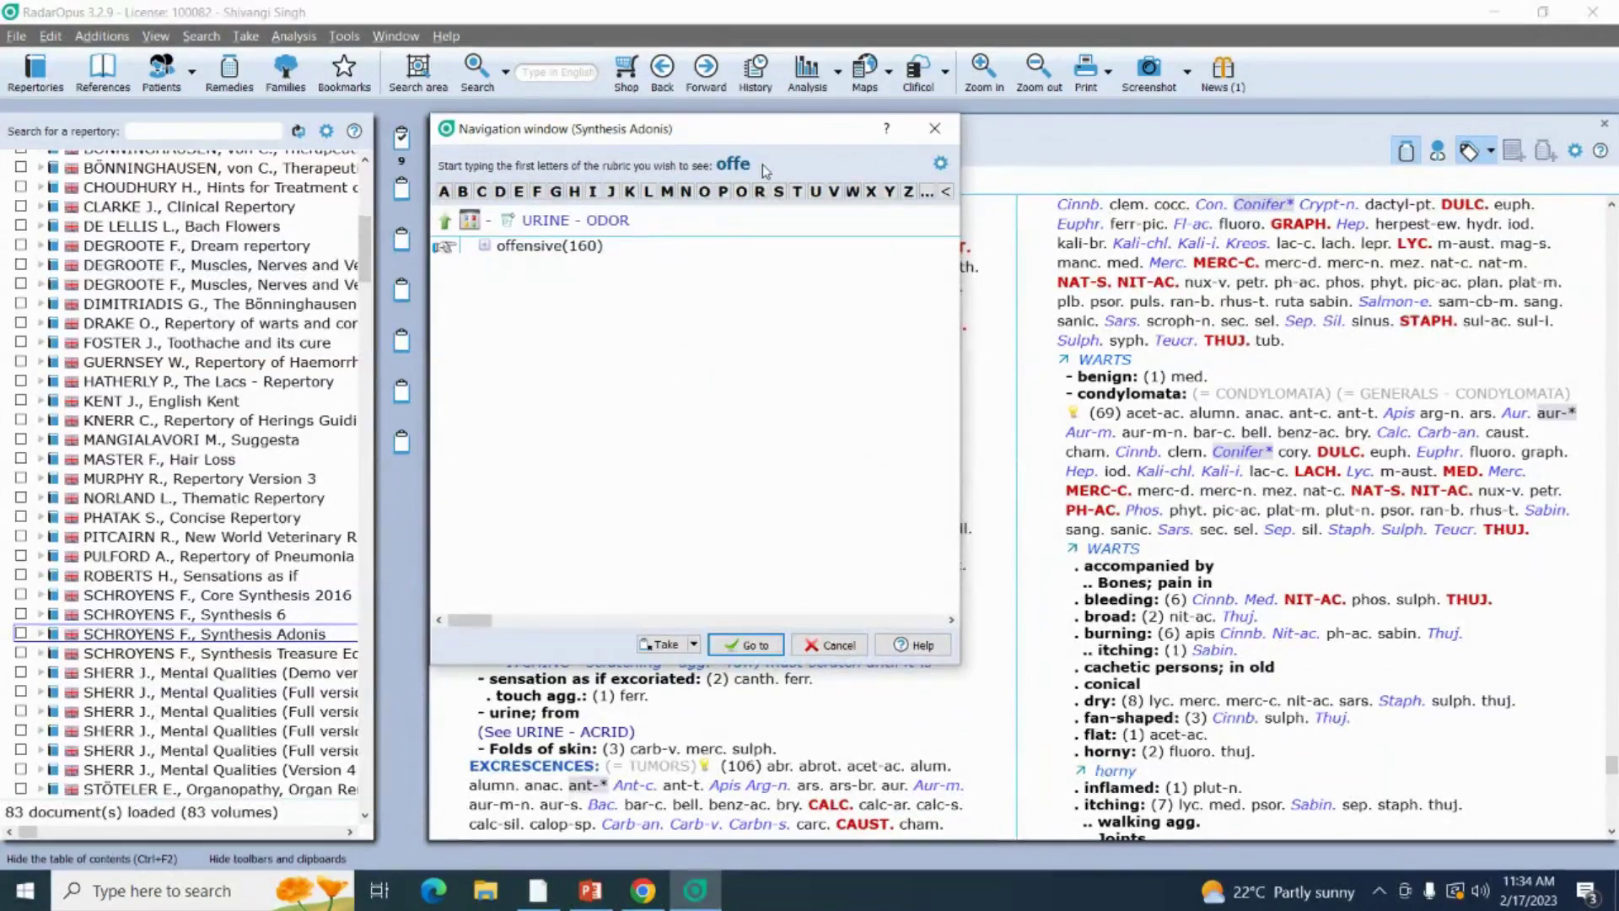
key("Return")
key("Return")
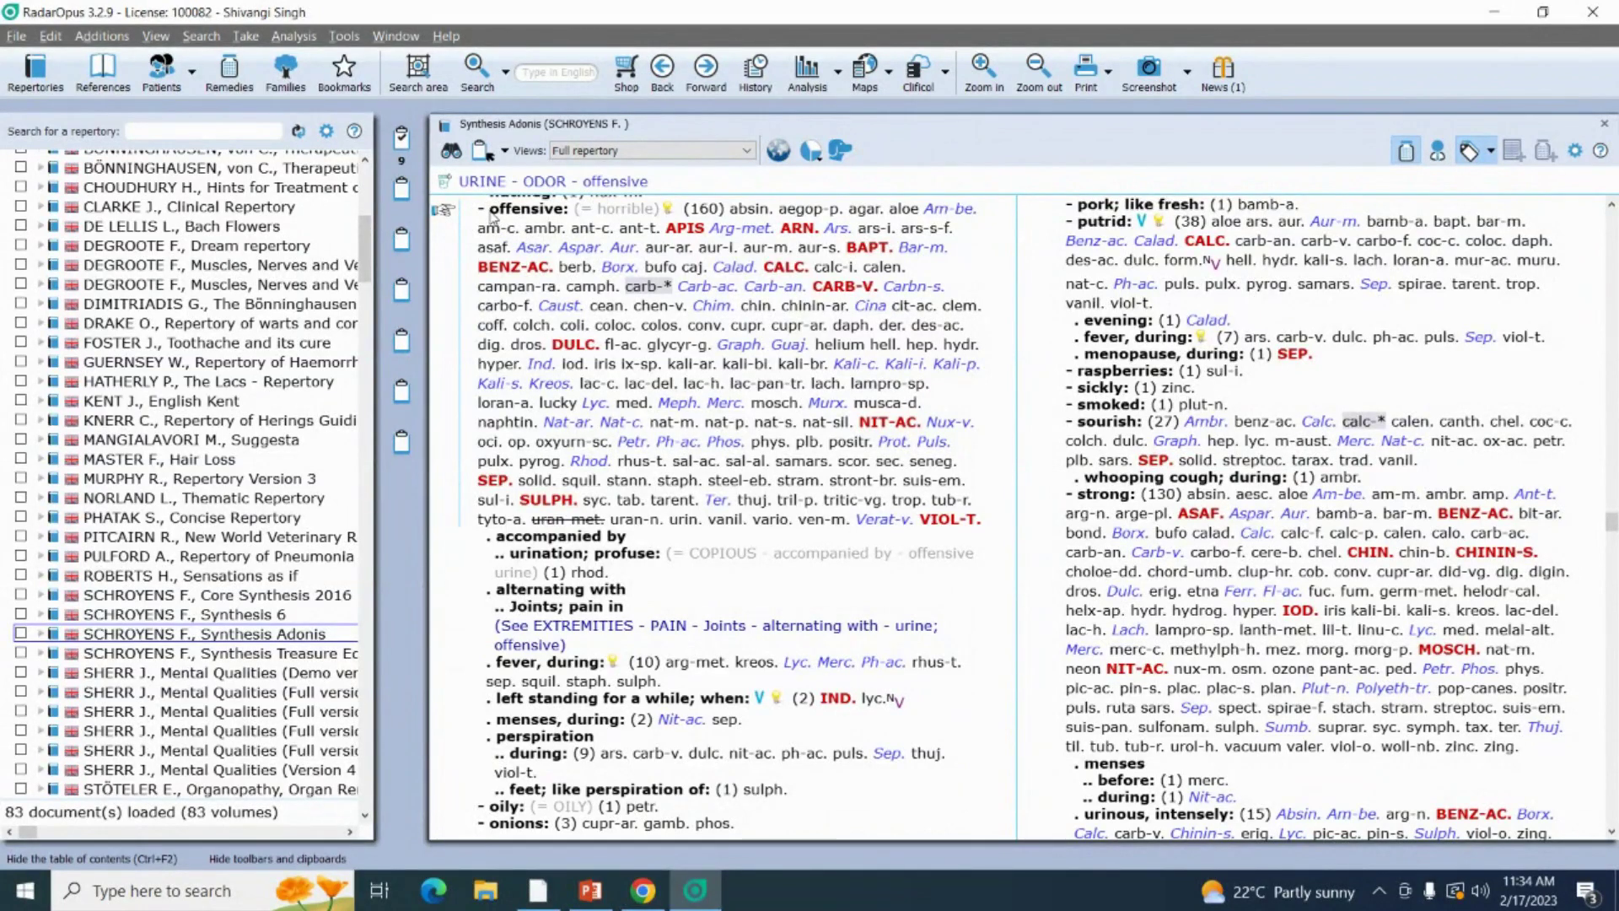
left_click_drag(493, 217, 401, 139)
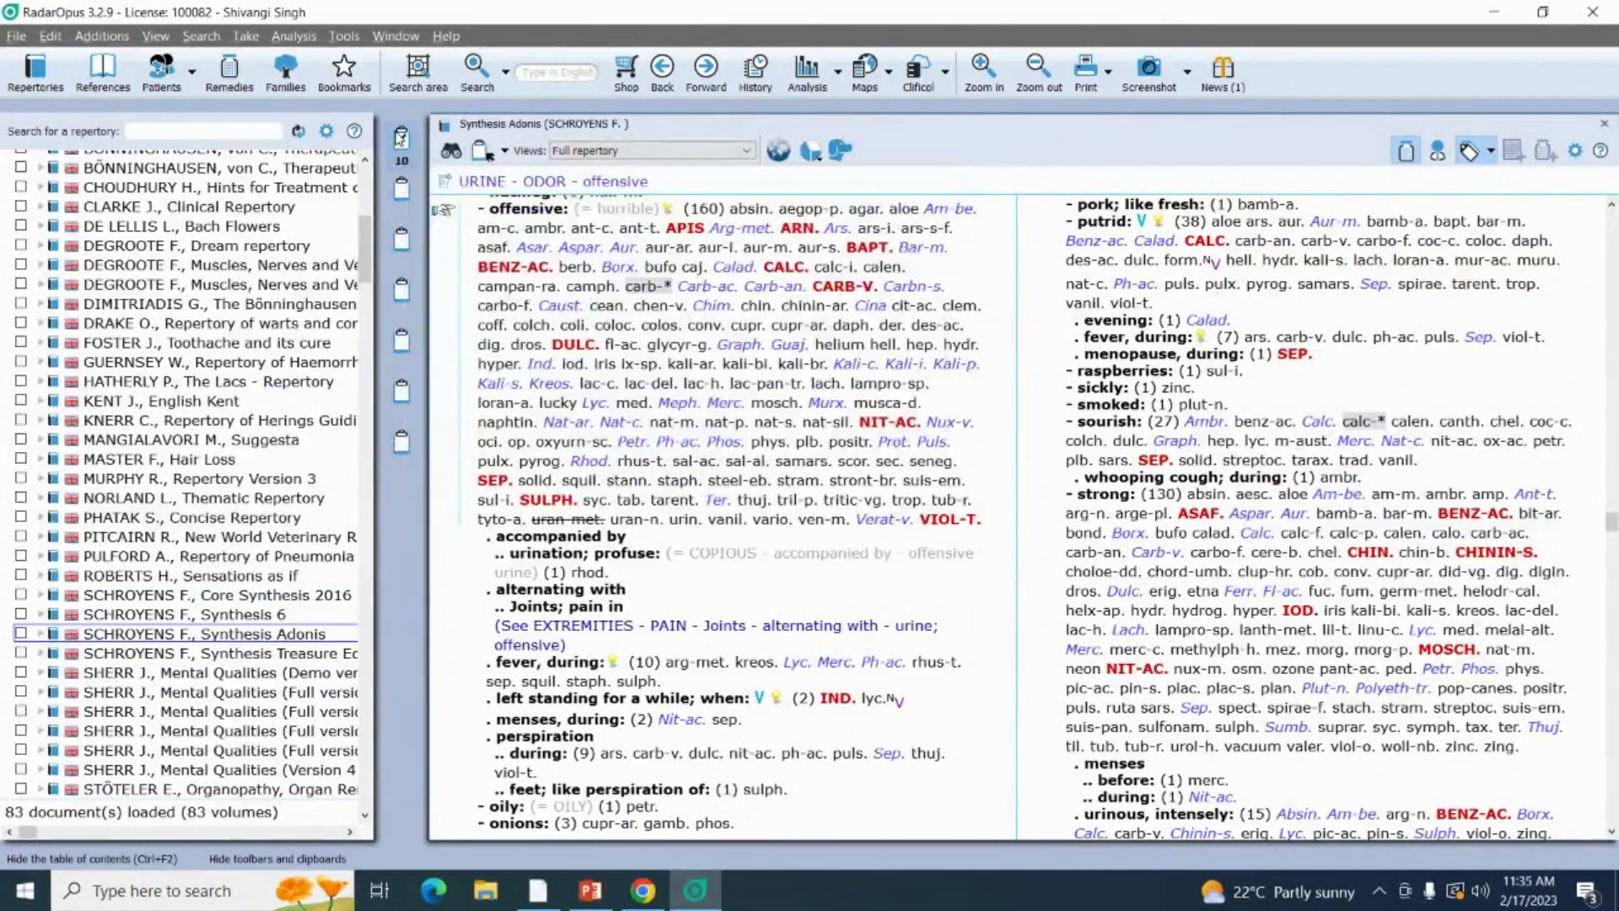
left_click(666, 182)
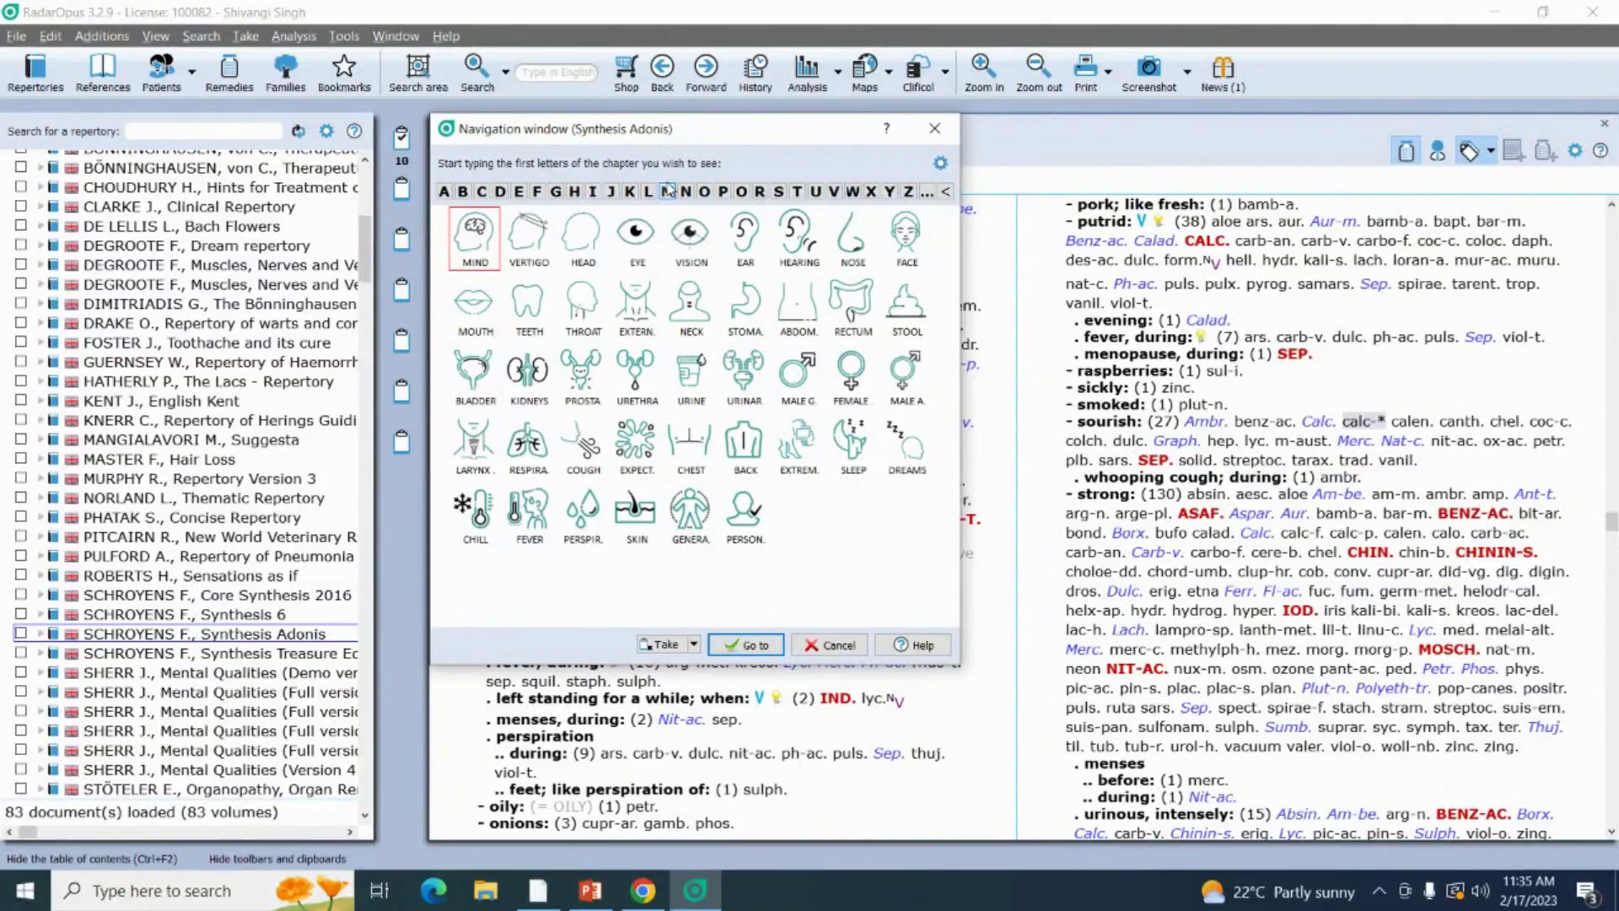
Navigate to the Generals – Food and Drinks – meat – desire rubric (258).
left_click(690, 525)
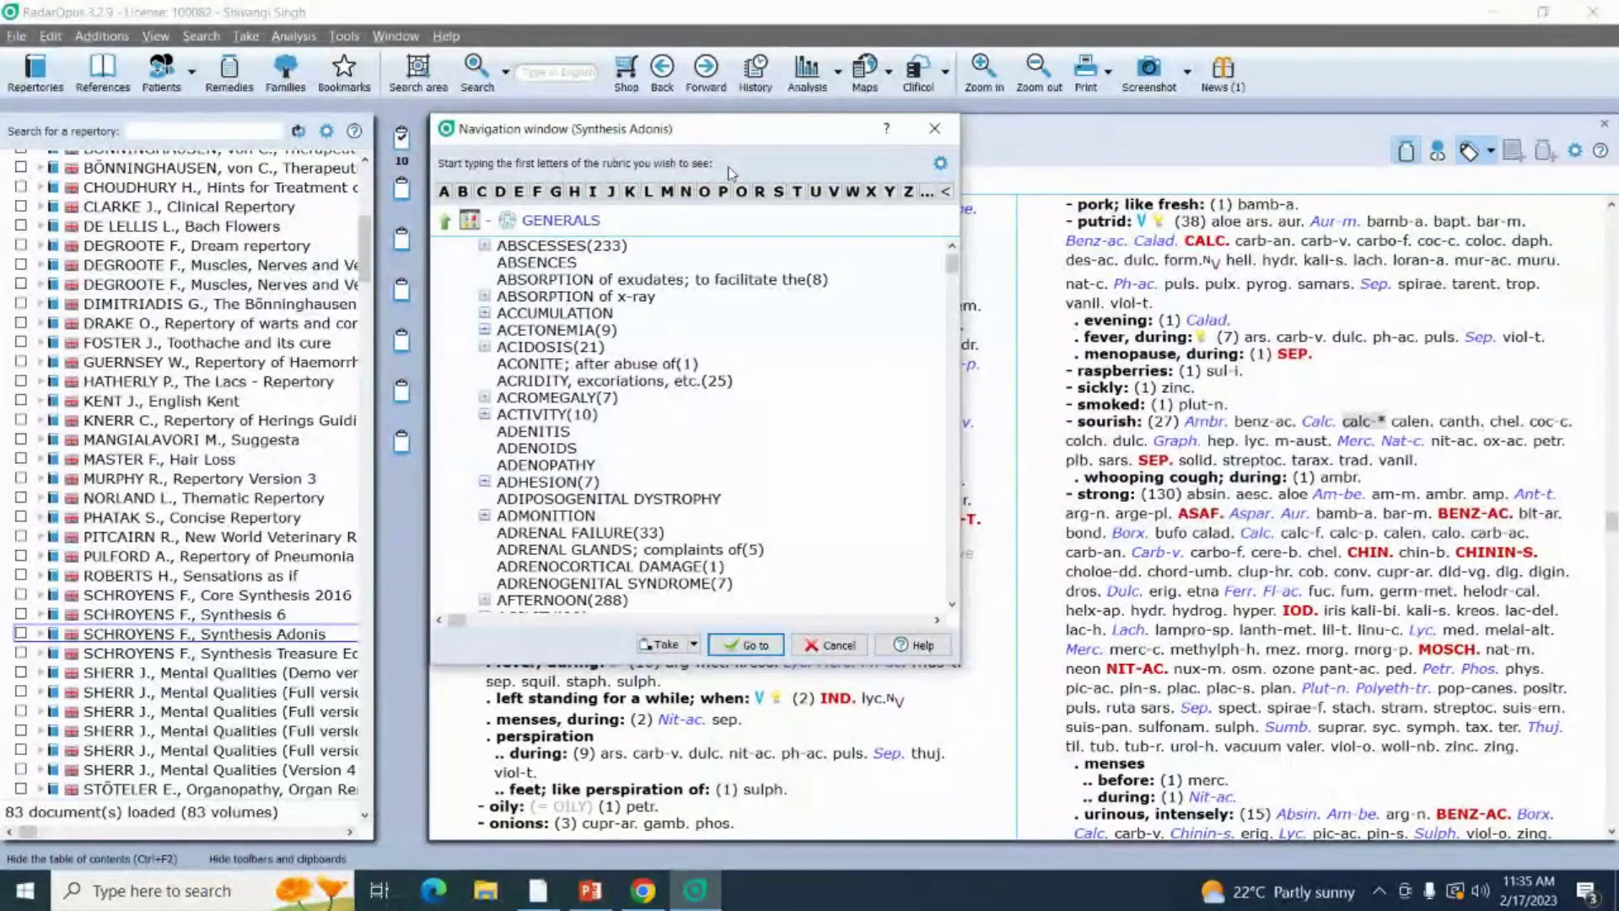
type("fo")
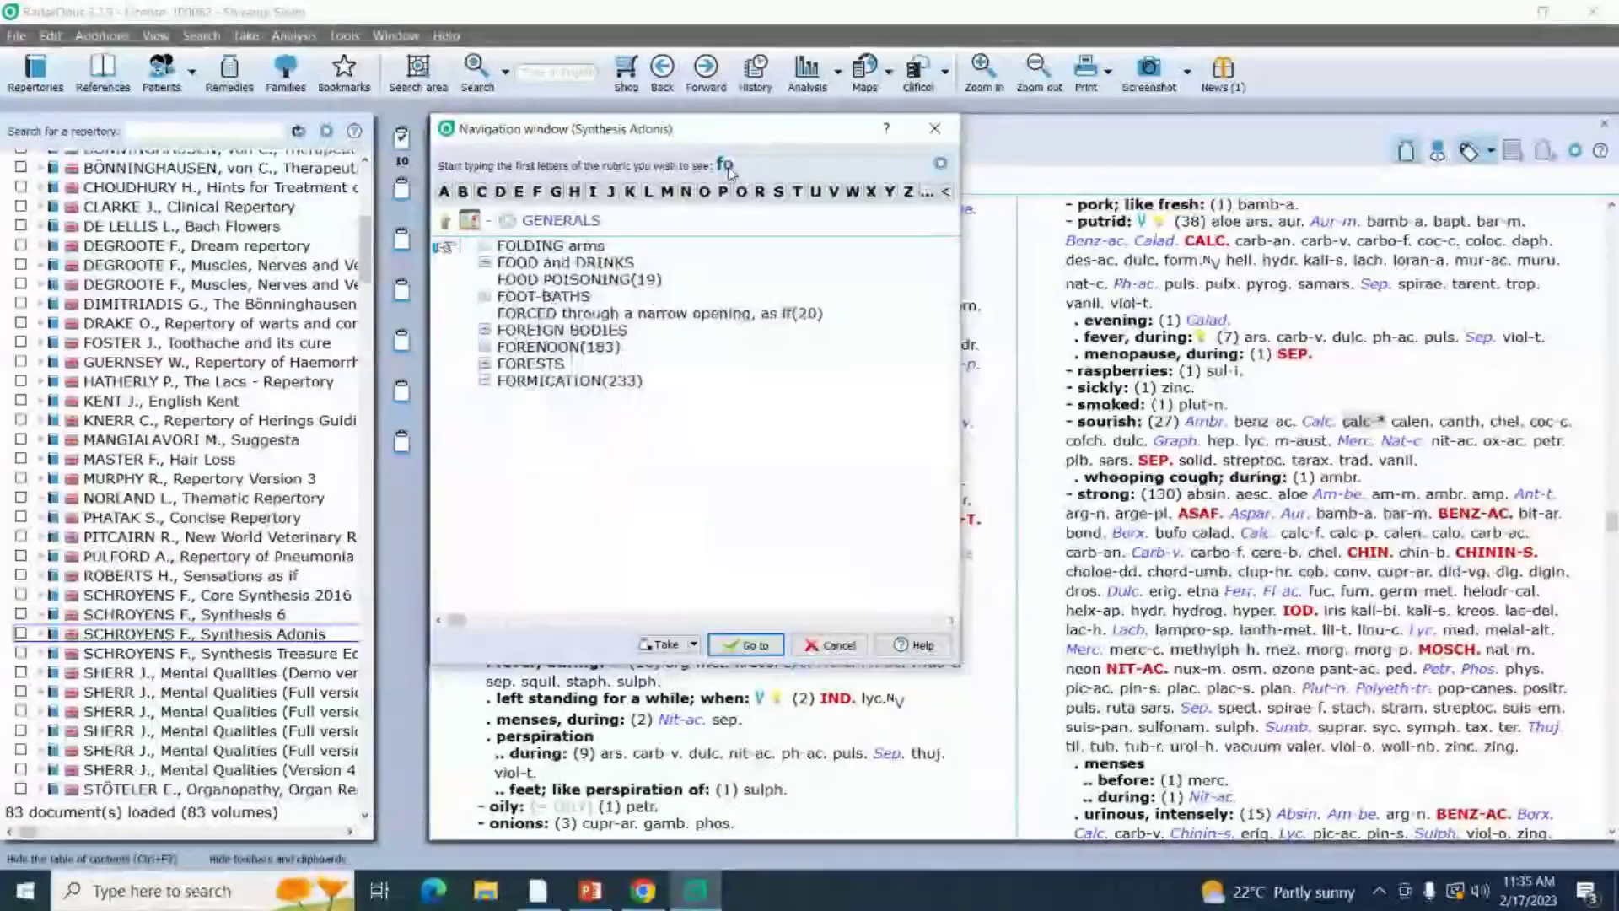
left_click(588, 266)
double_click(589, 266)
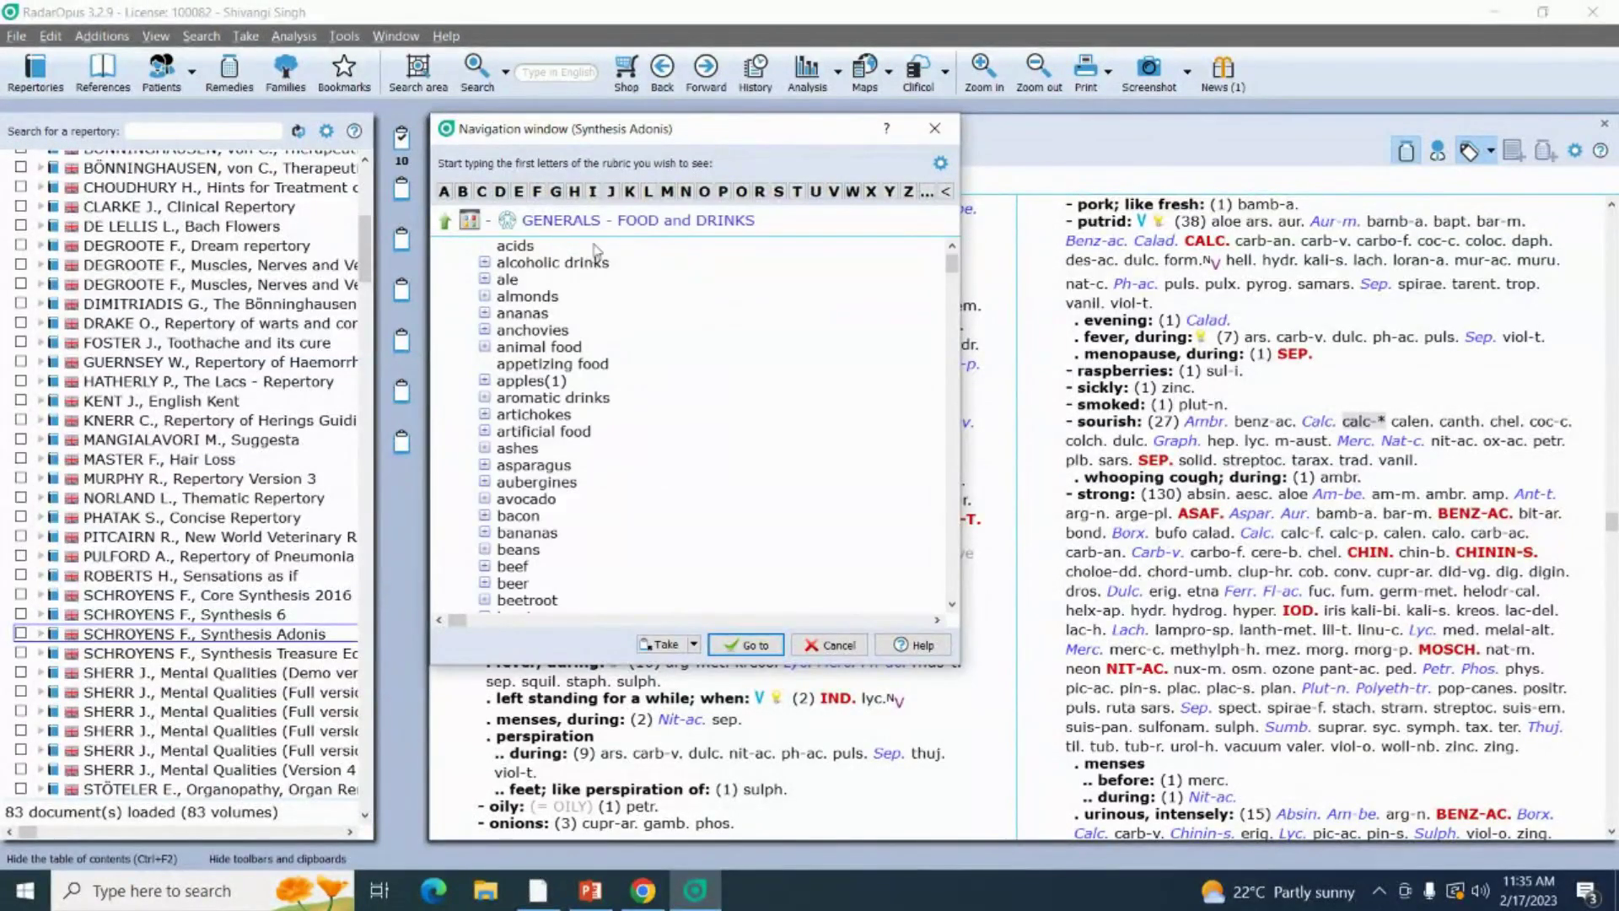
type("meat")
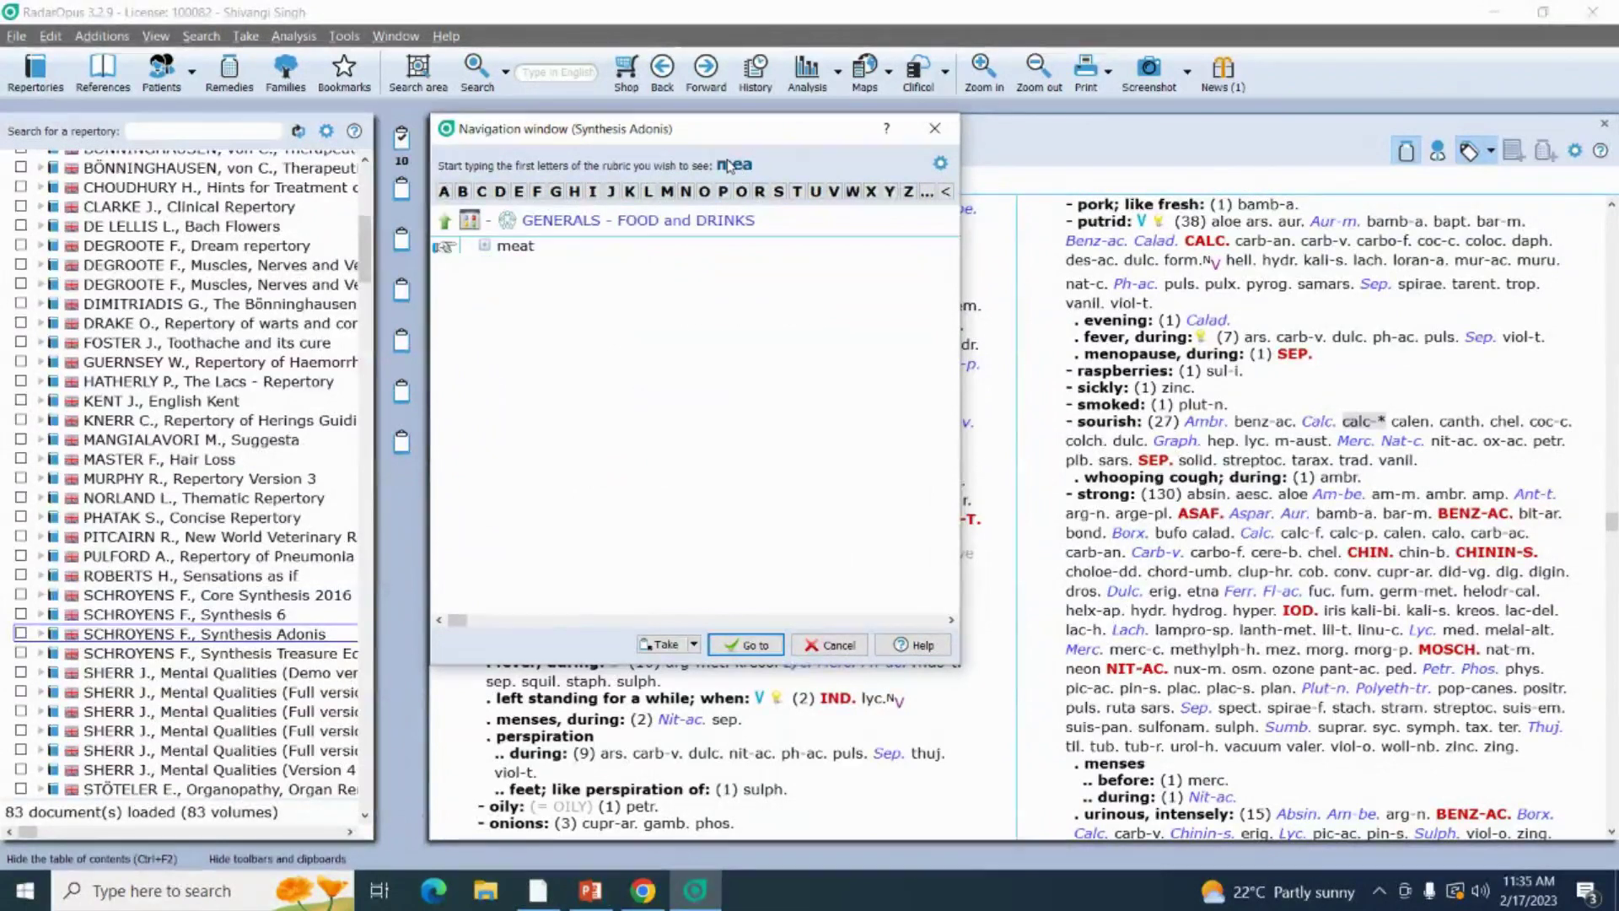
double_click(527, 246)
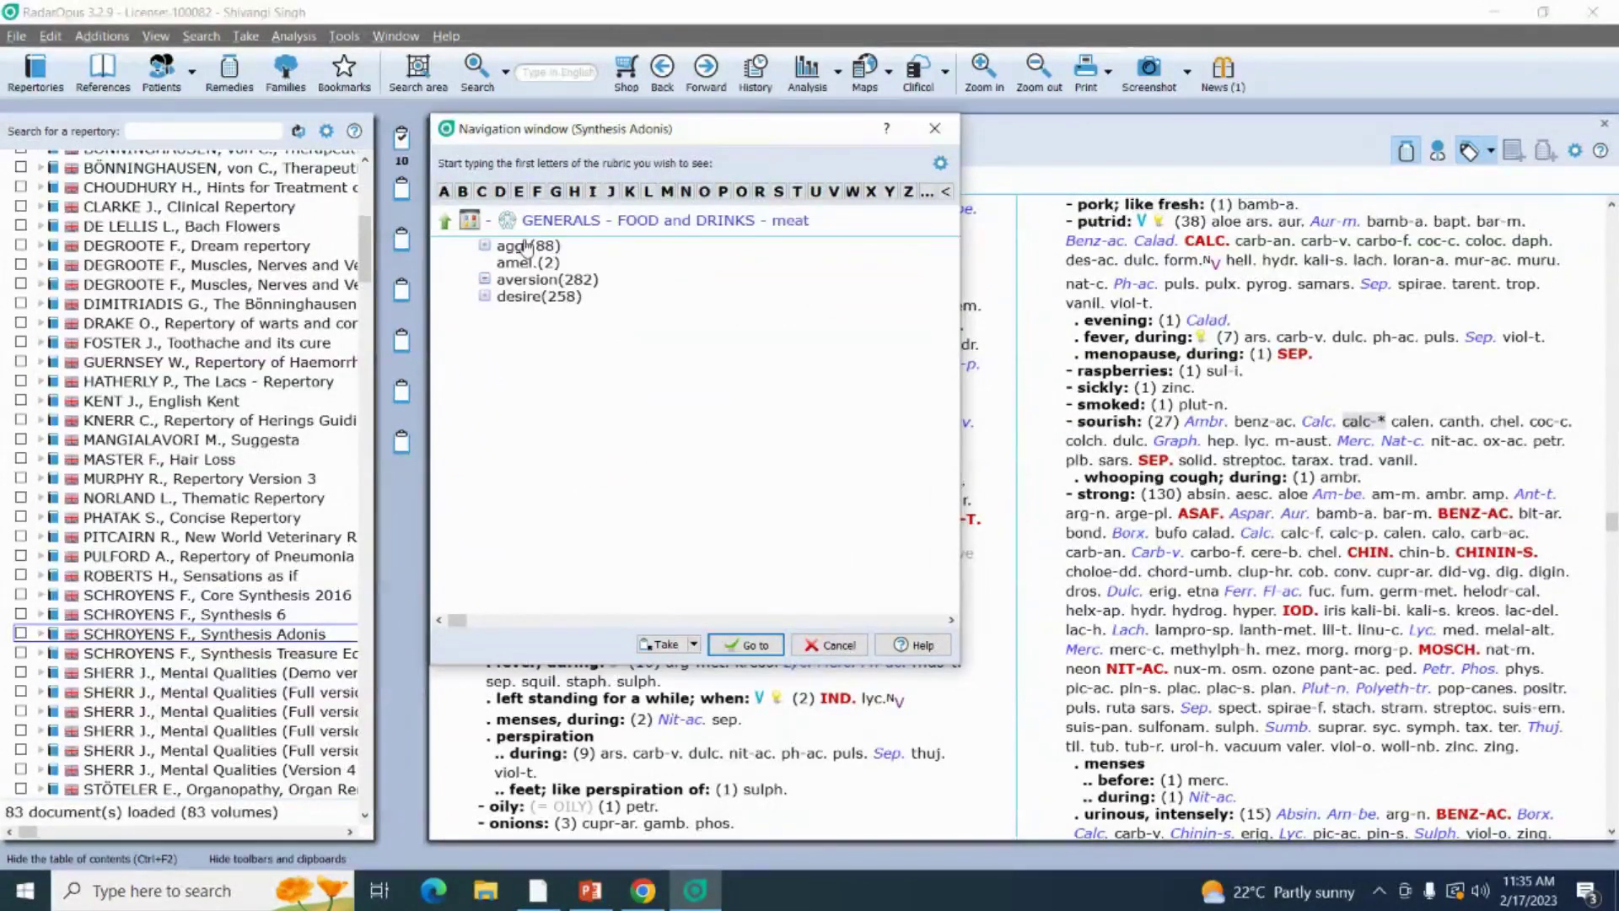
double_click(516, 297)
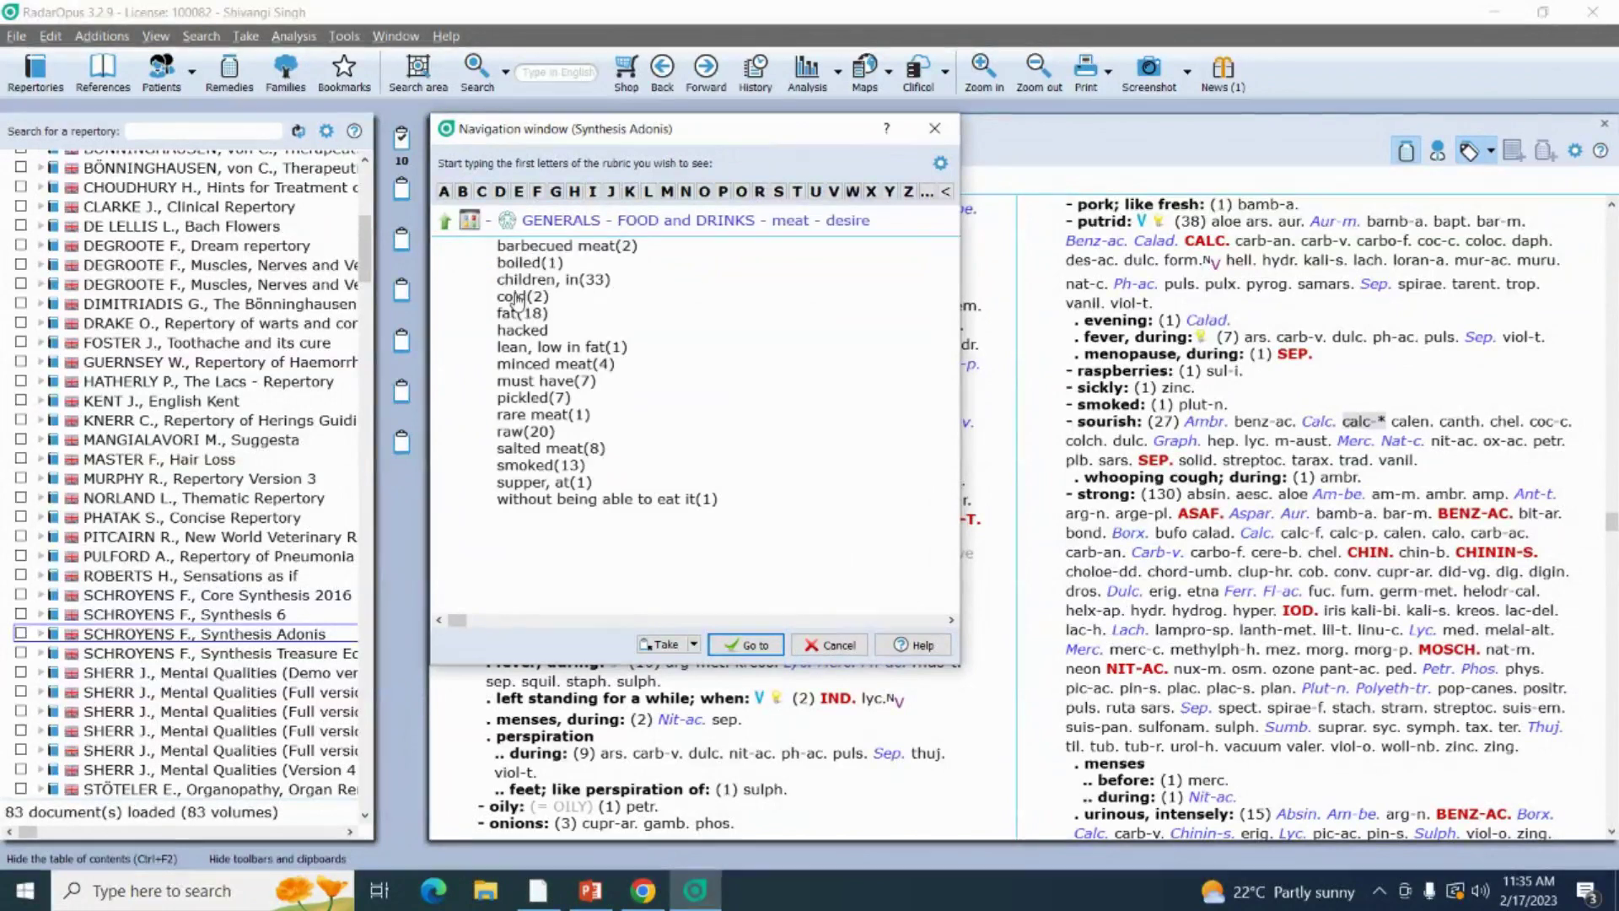
key("Return")
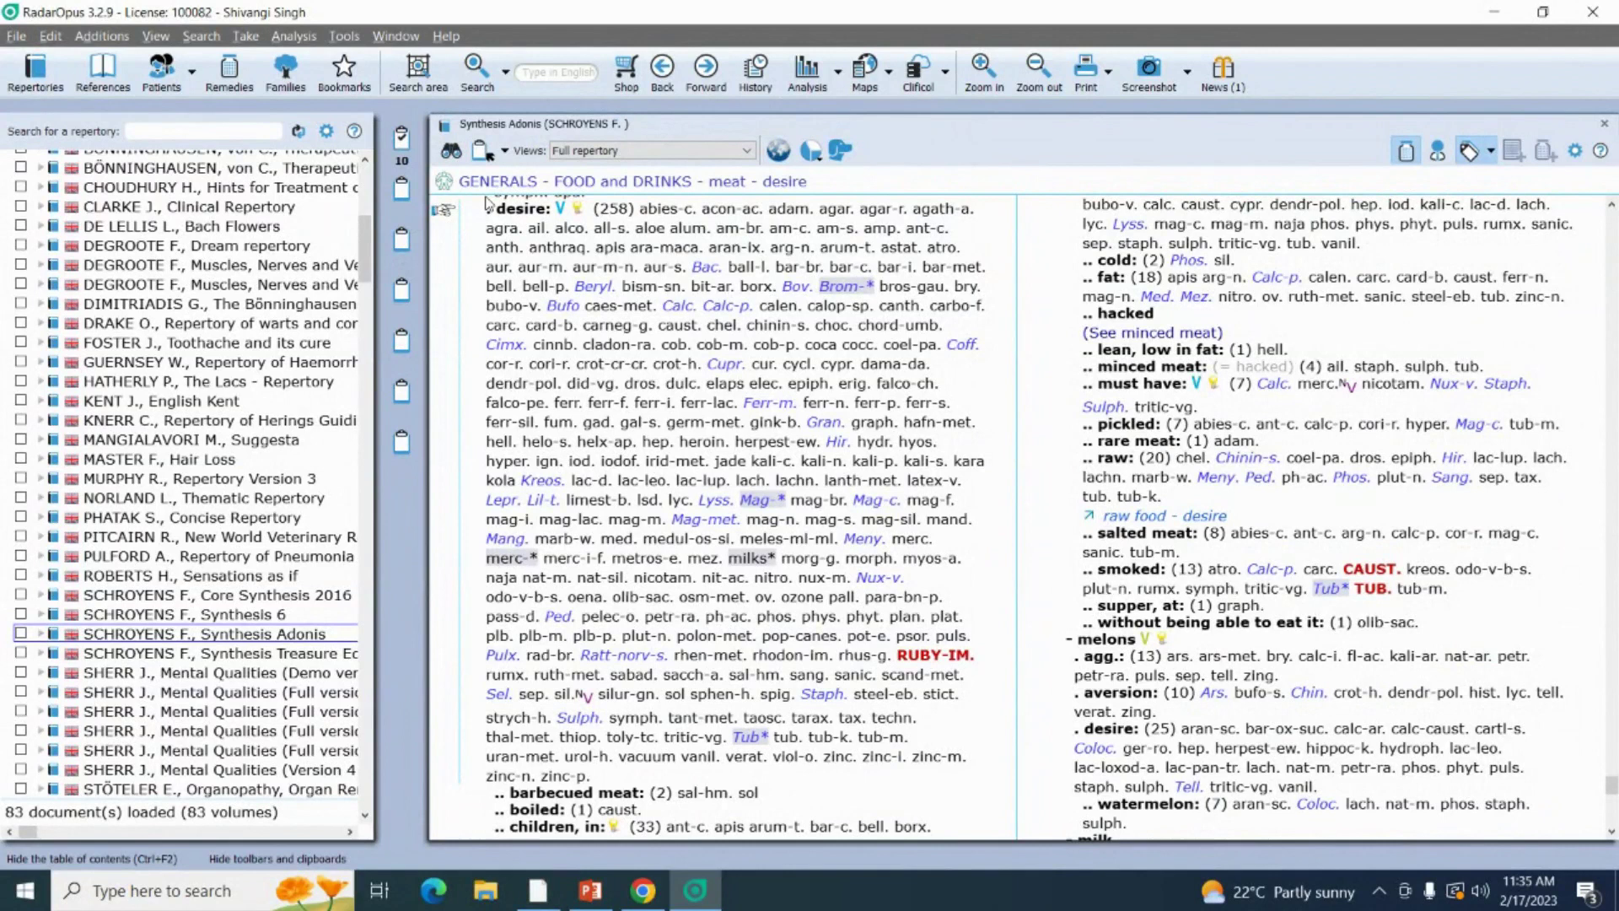
Add meat – desire to the clipboard with the T shortcut, making 11 rubrics, and return to the chapter overview.
mouse_move(554, 204)
mouse_move(502, 257)
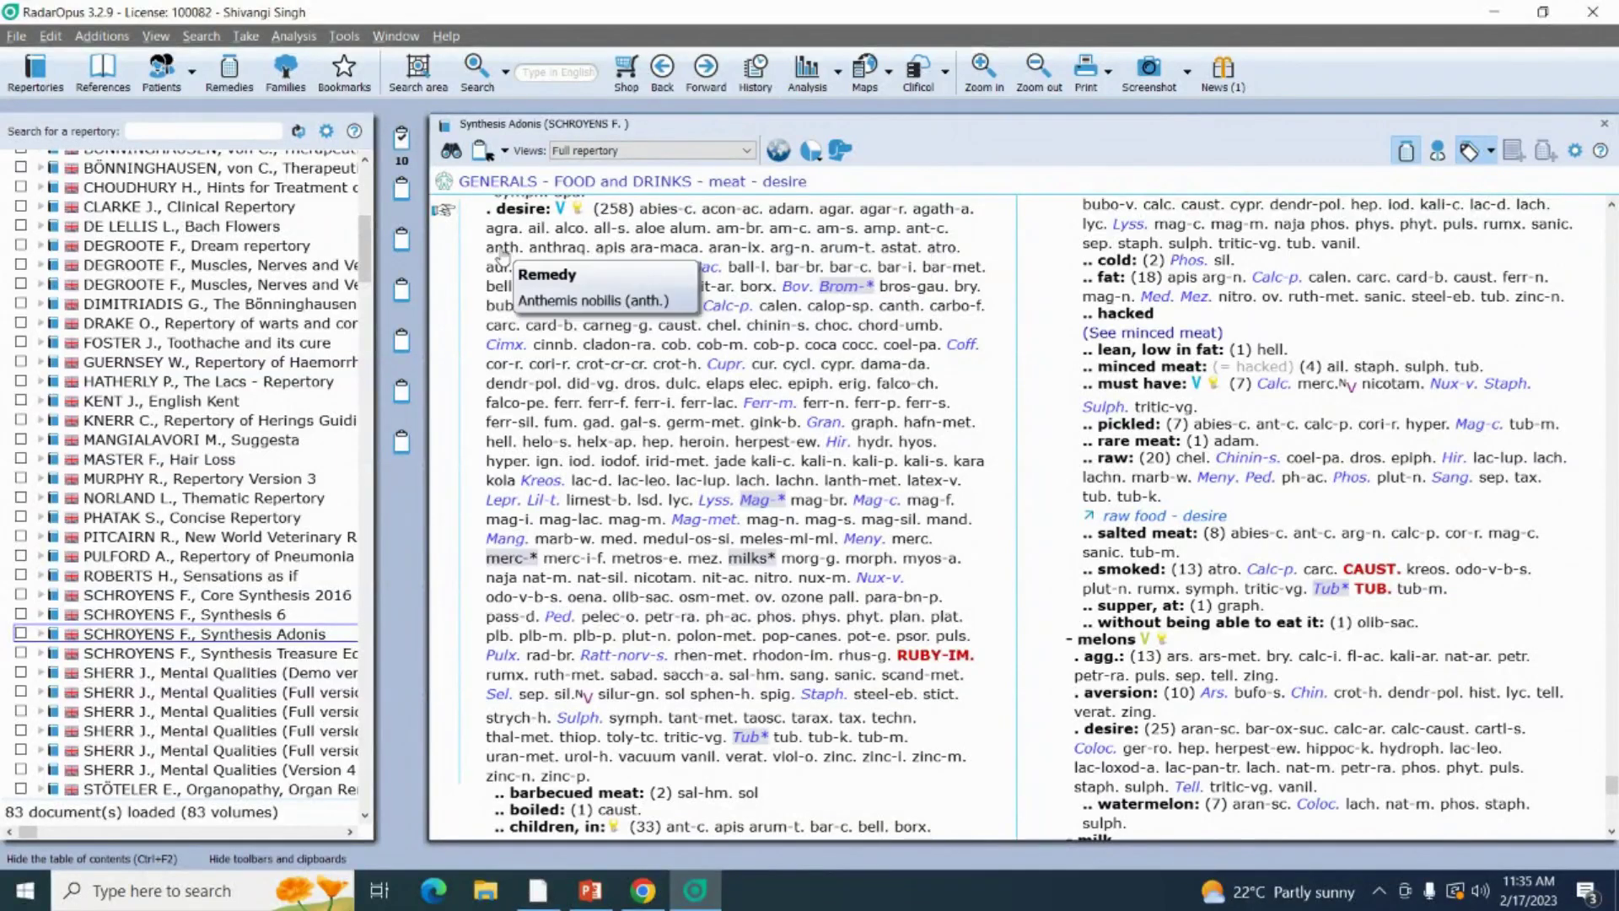
mouse_move(501, 217)
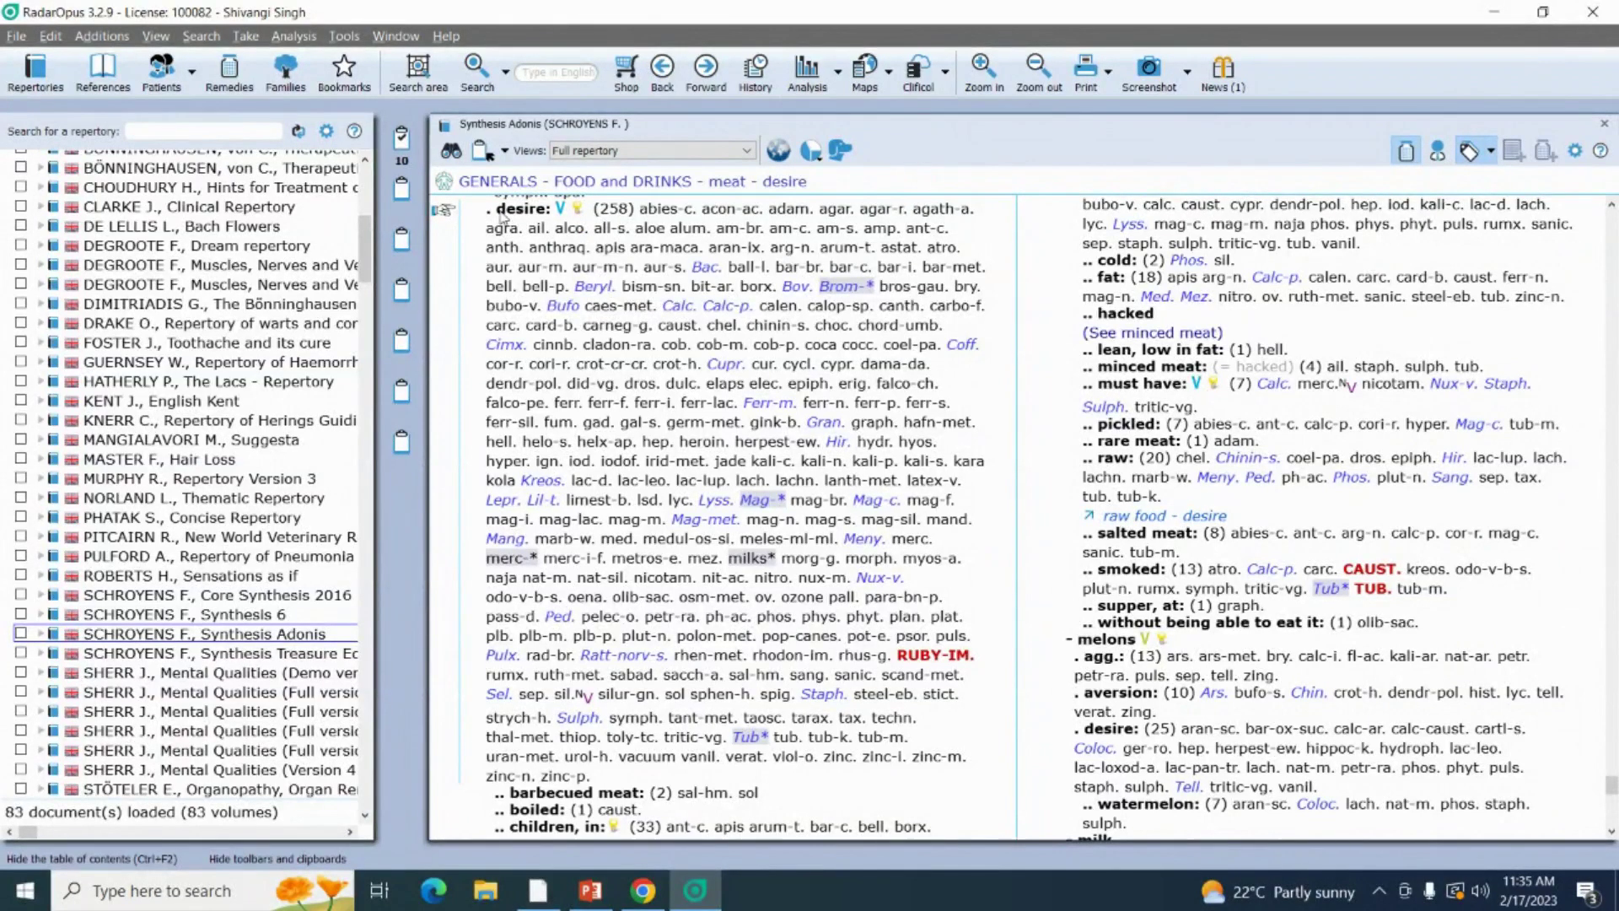
key("t")
key("space")
key("BackSpace")
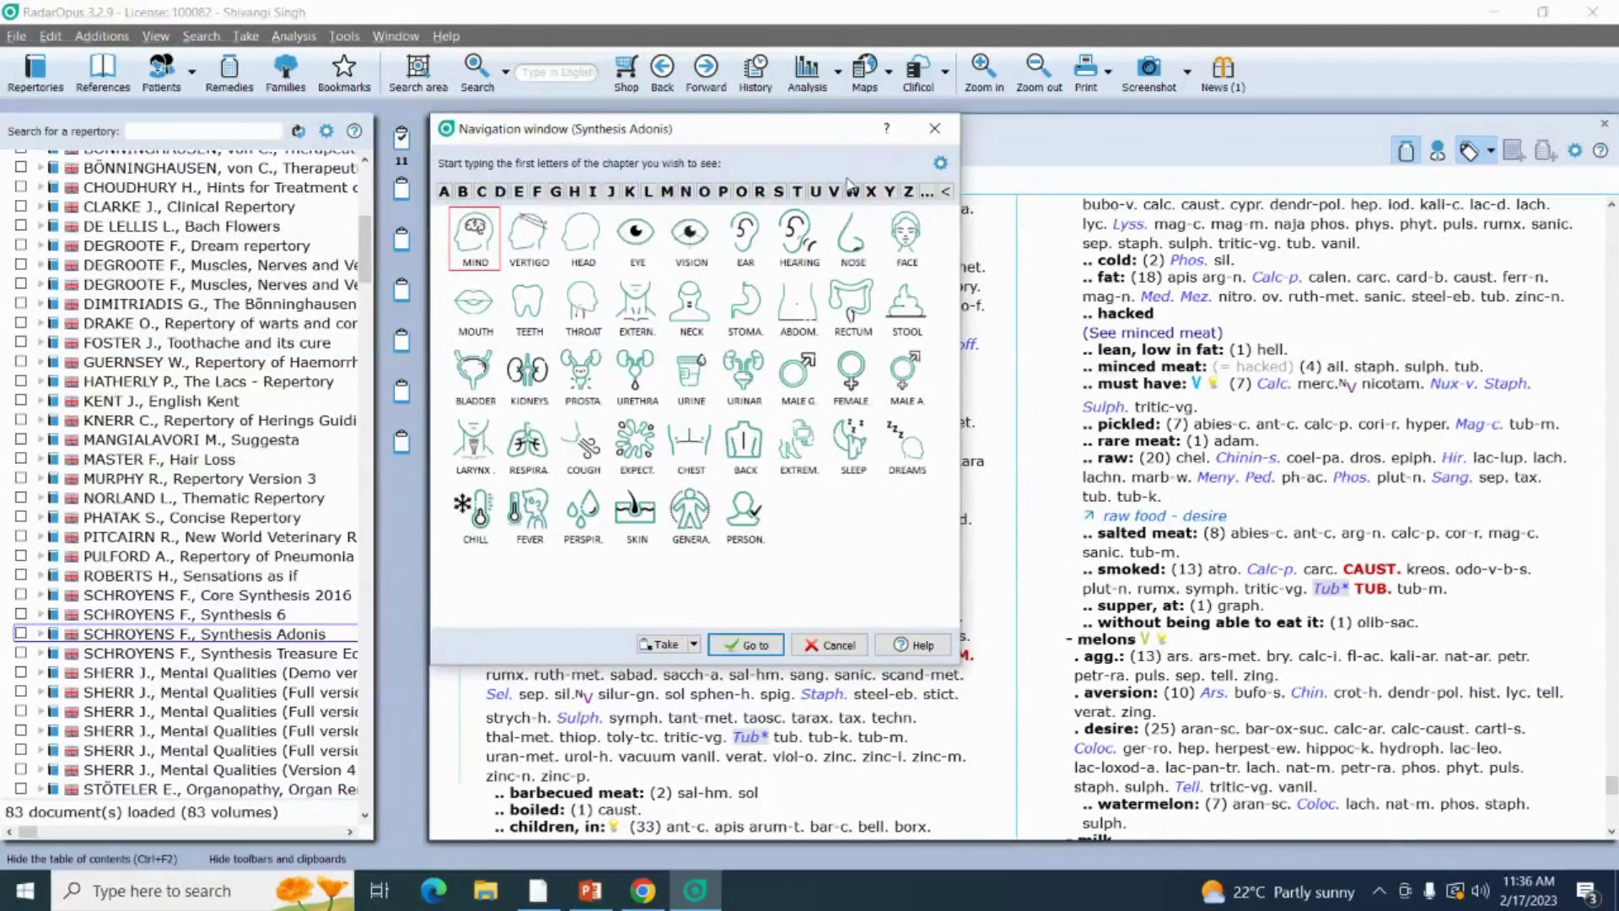
Find Generals – Food and Drinks – sweets – desire (403) and take it into Clipboard 1 as the twelfth rubric.
left_click(692, 512)
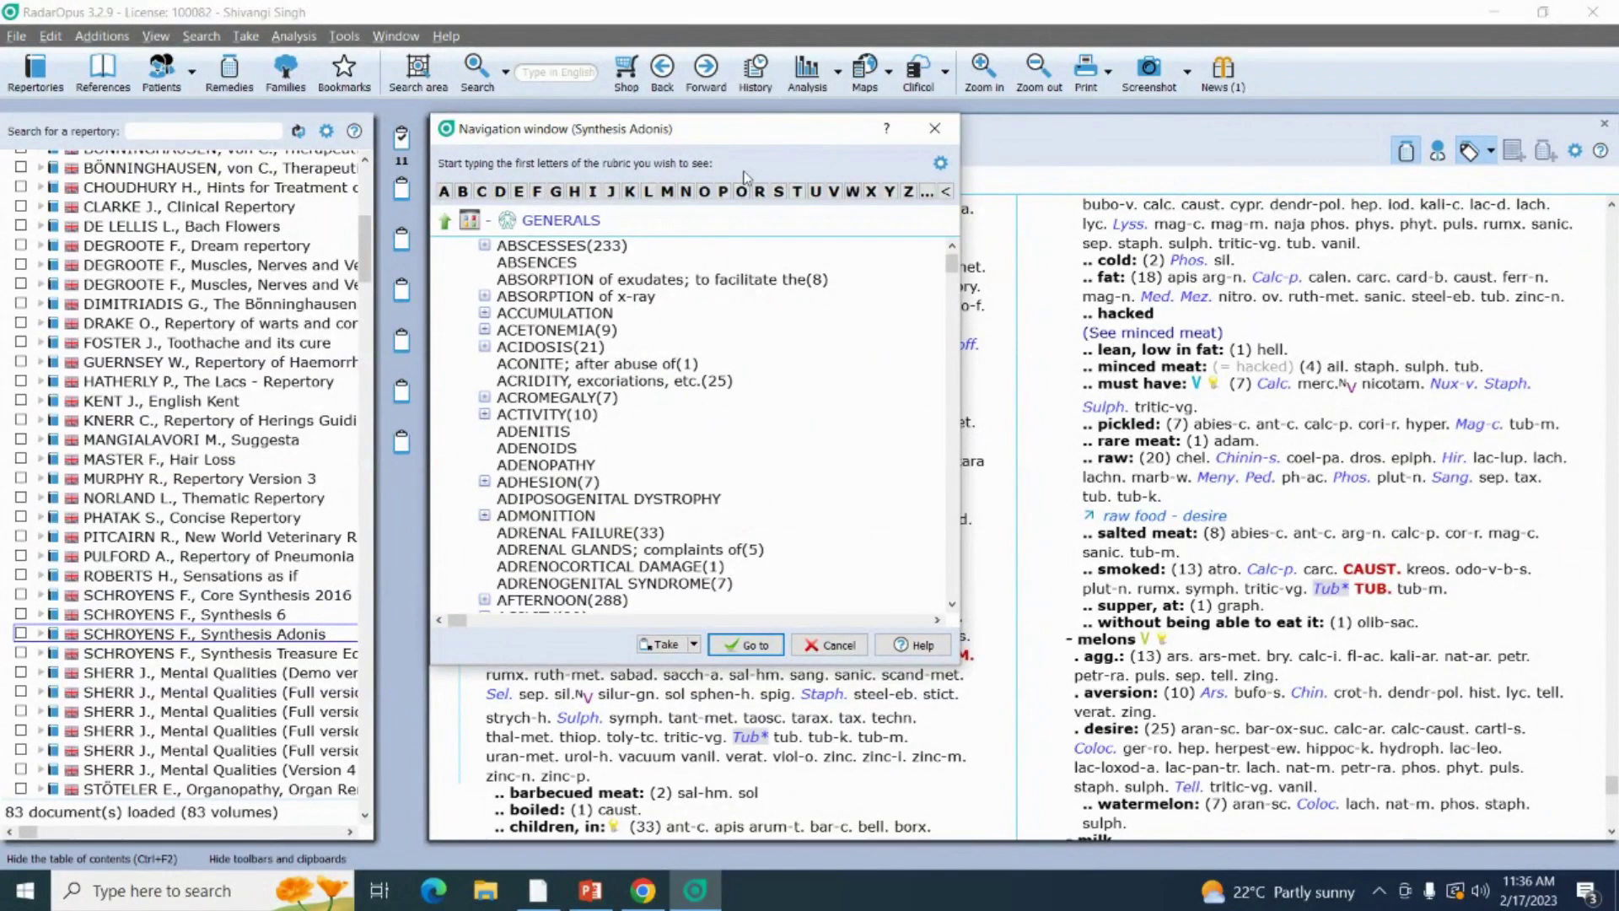
type("food")
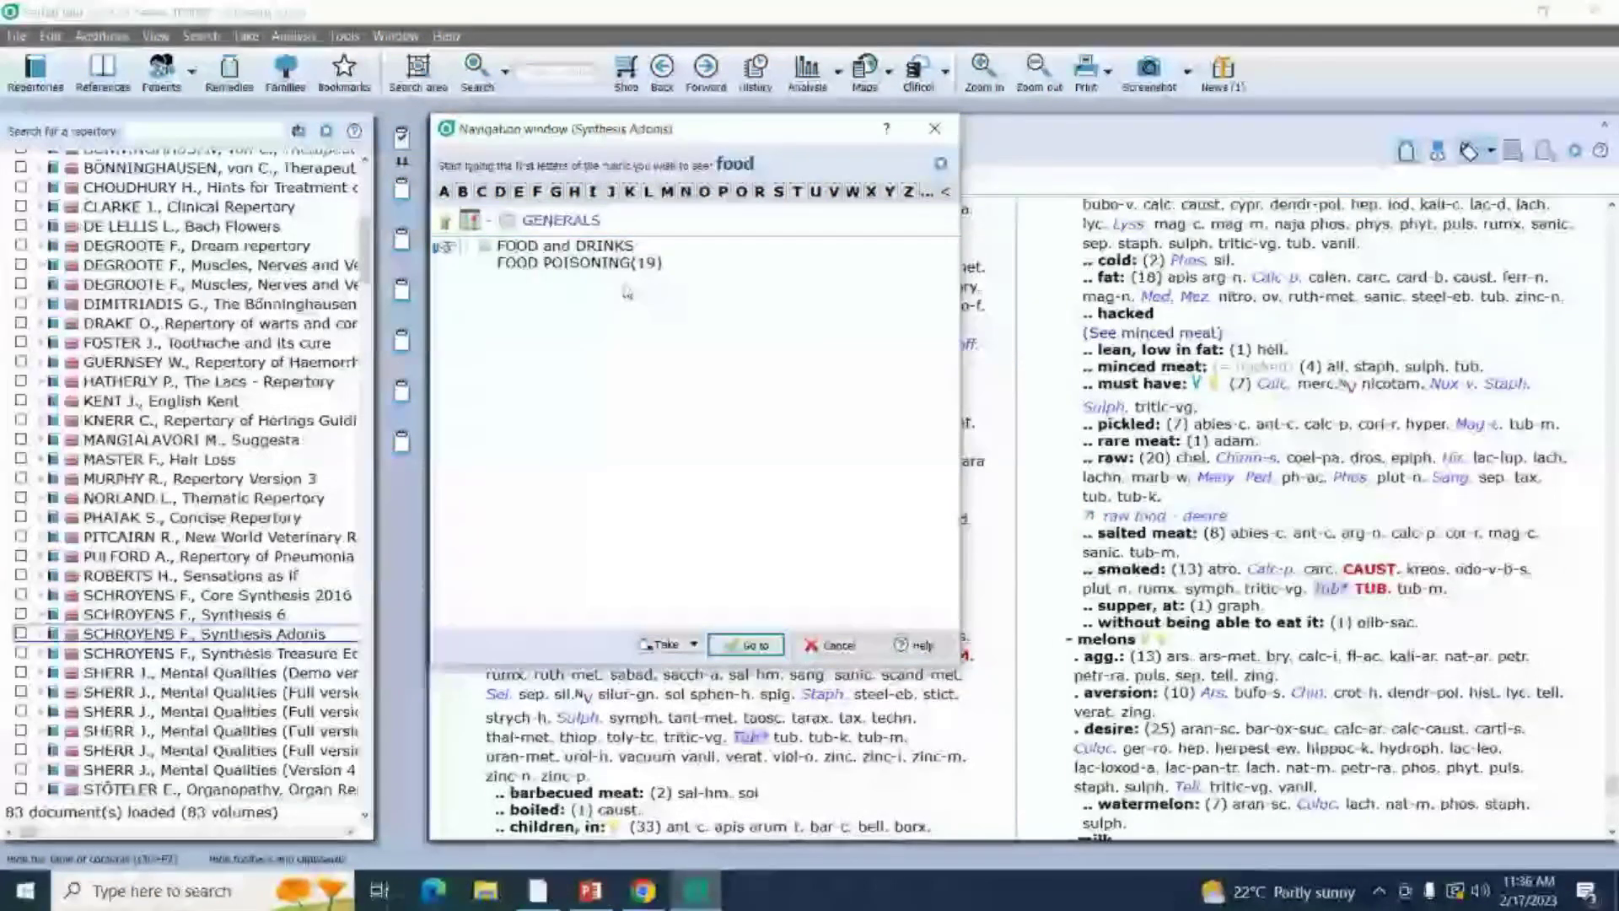
double_click(579, 248)
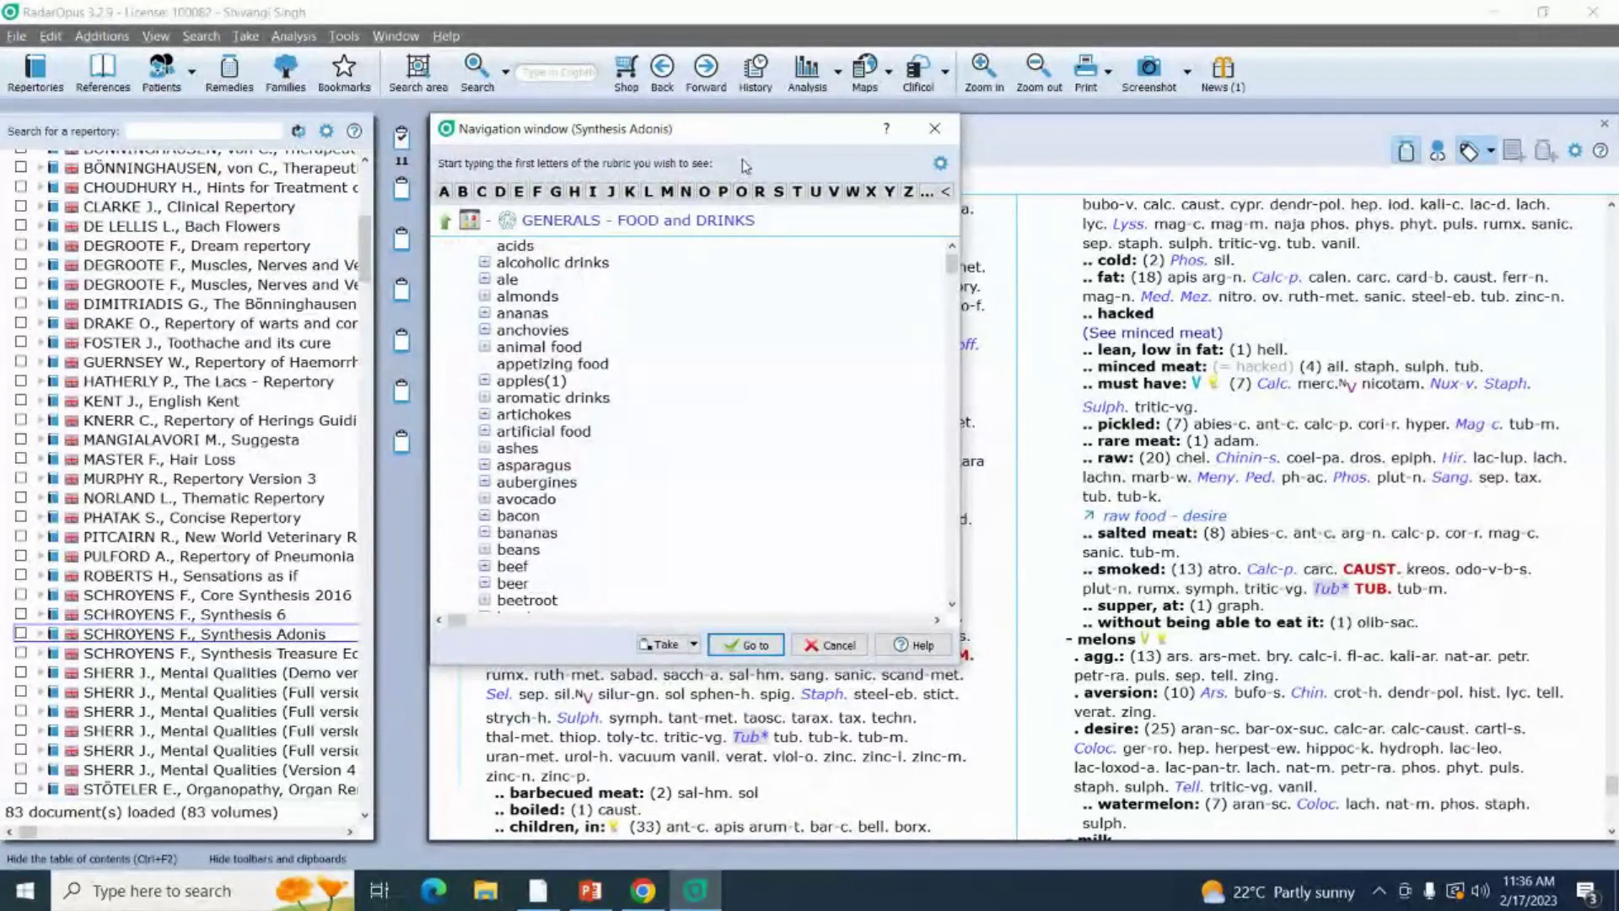
type("de")
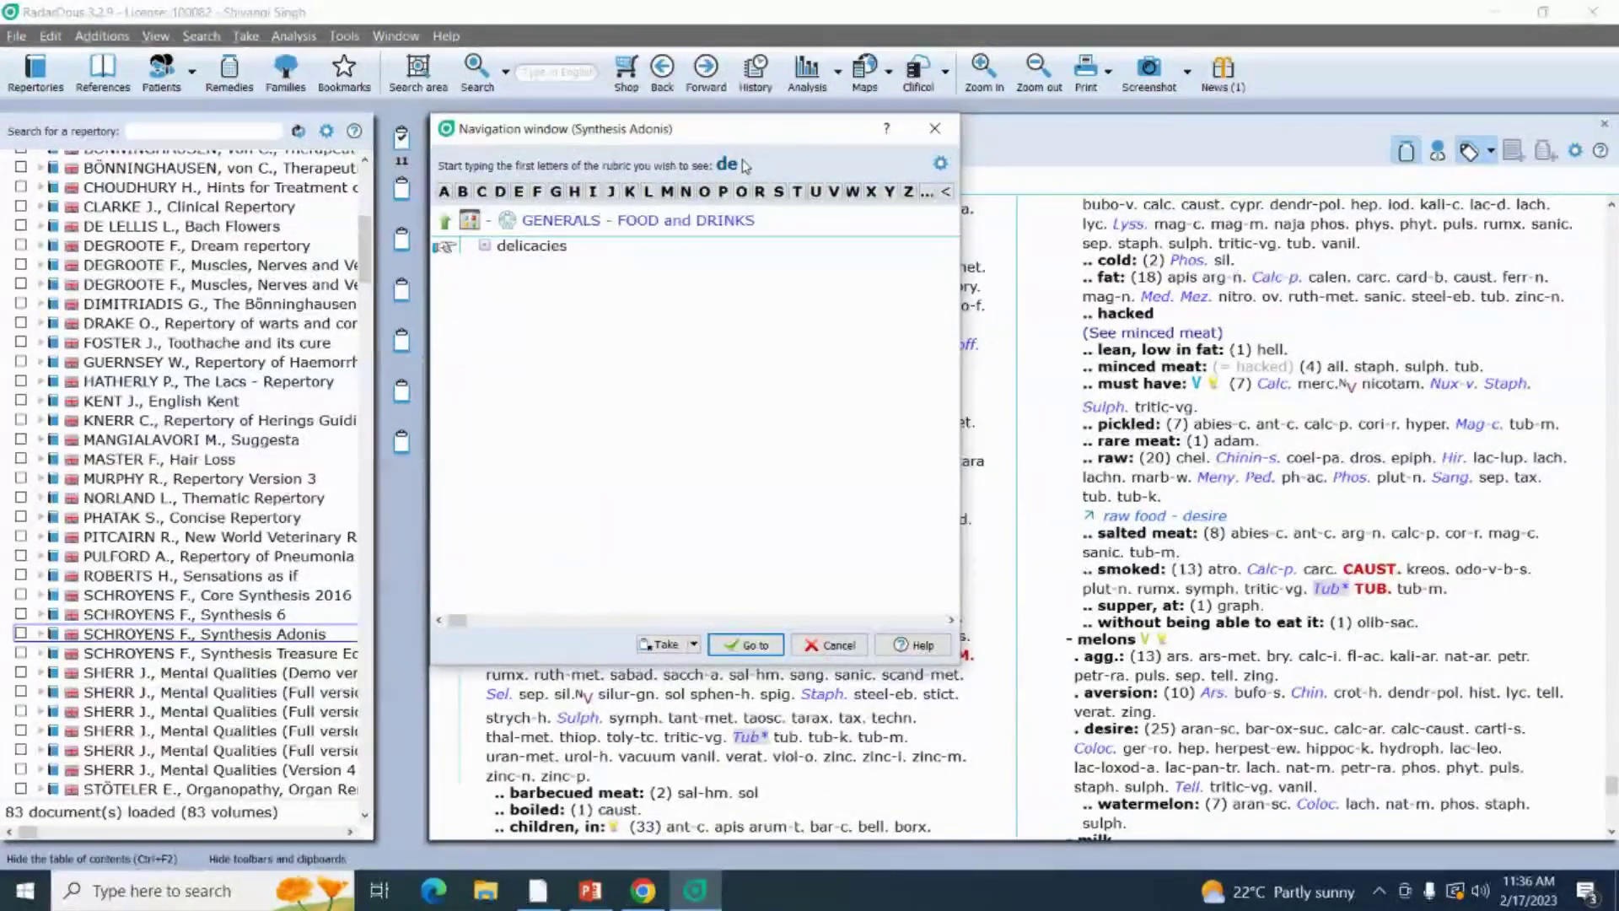
key("BackSpace")
key("BackSpace")
type("swee")
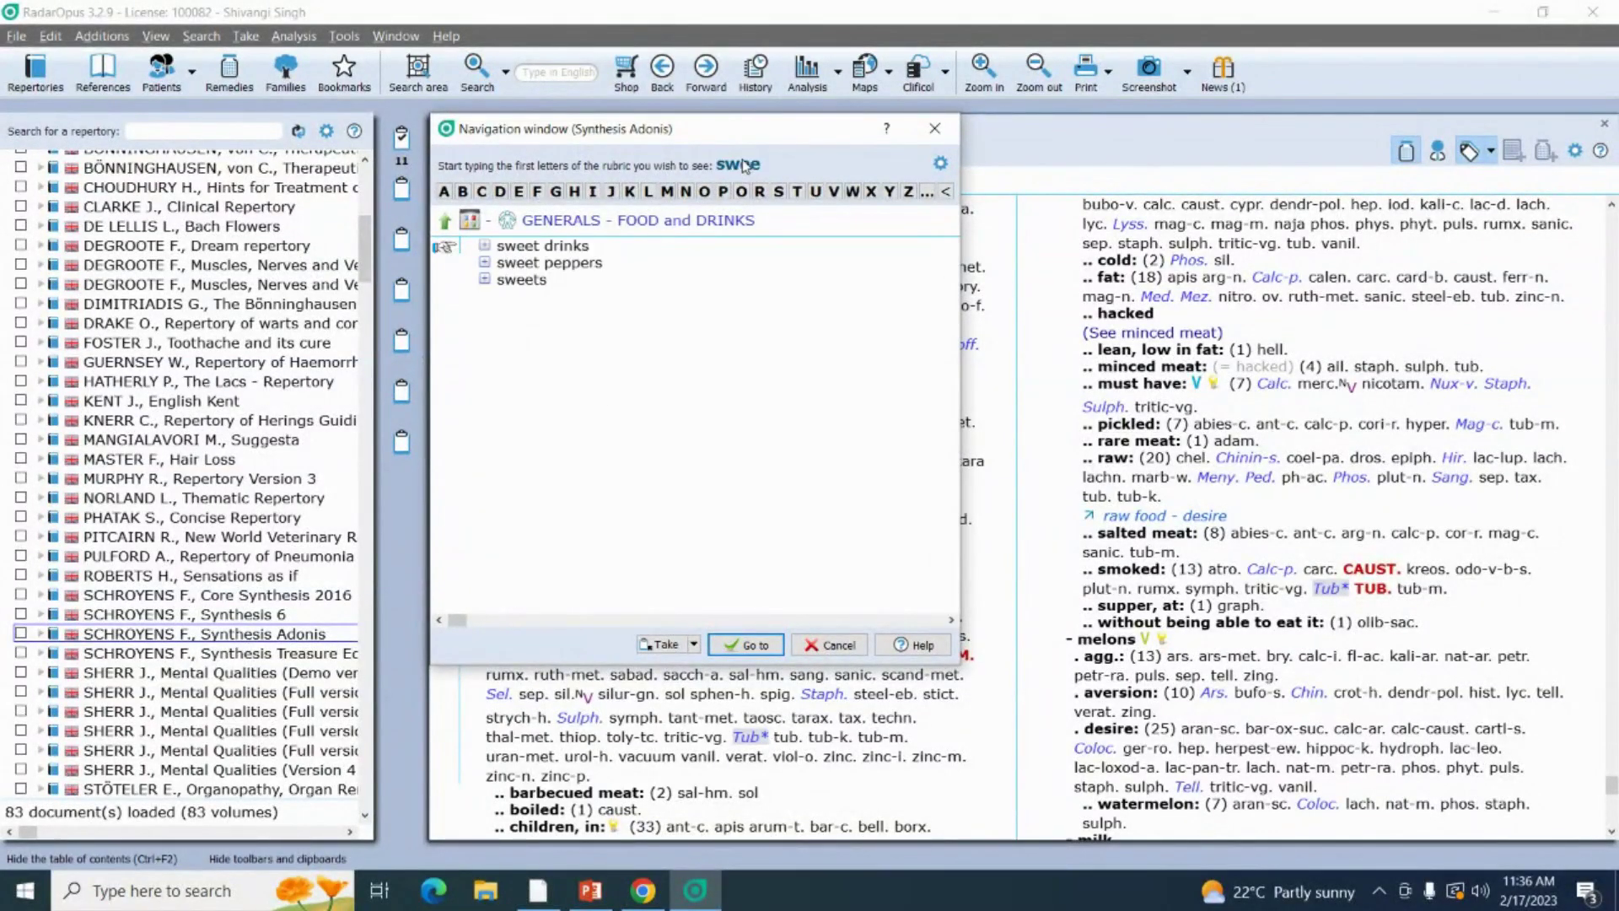
double_click(540, 285)
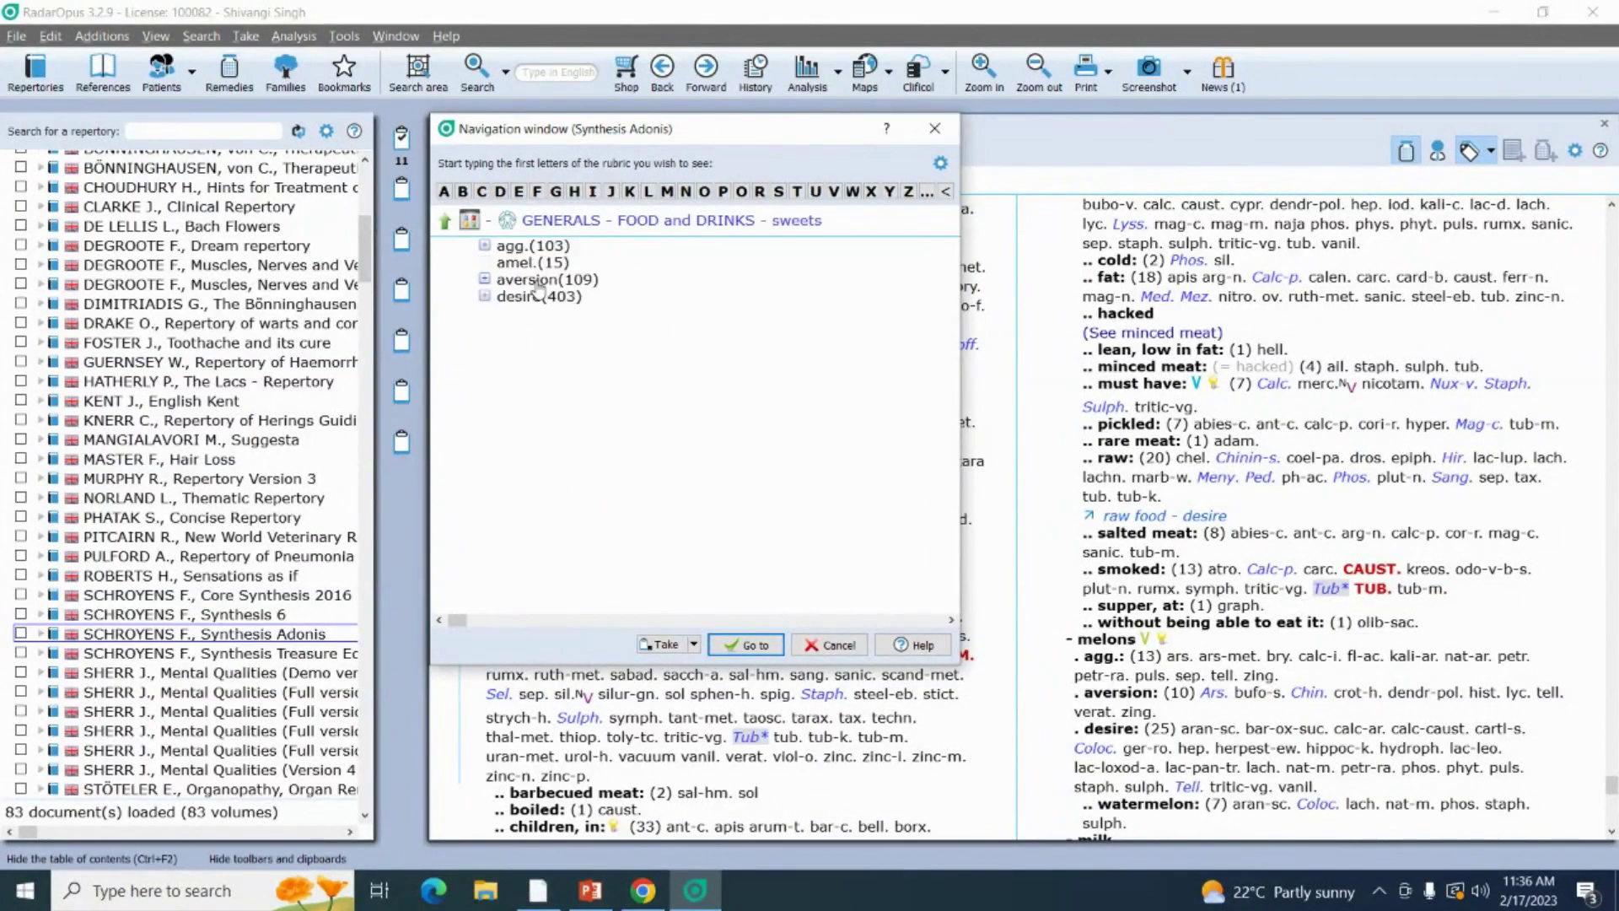
double_click(516, 297)
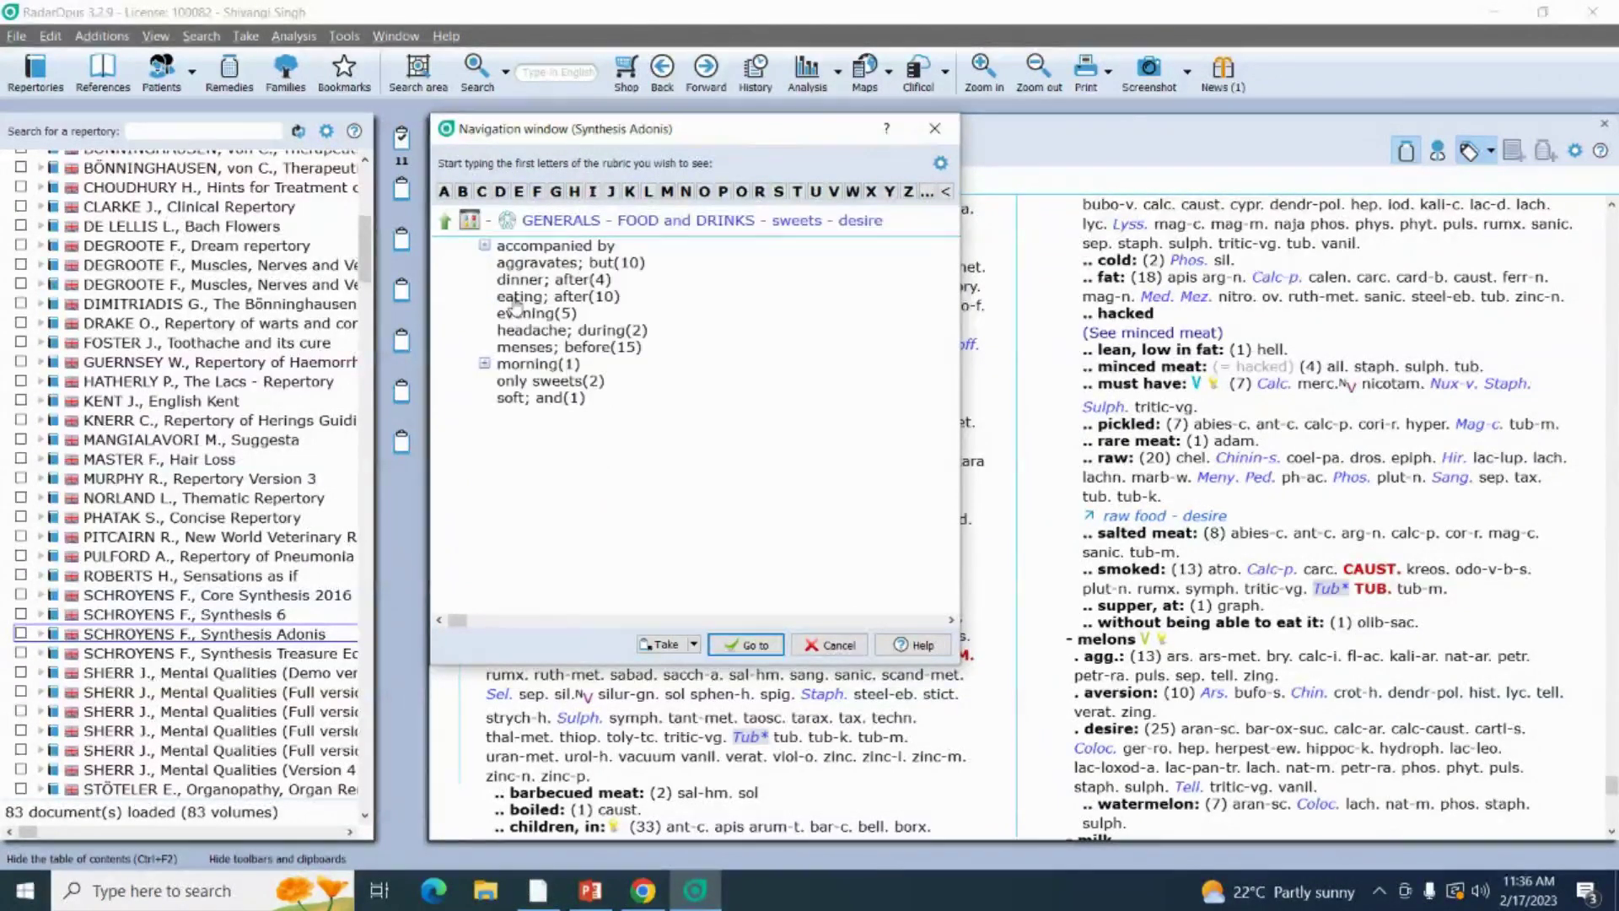
key("Return")
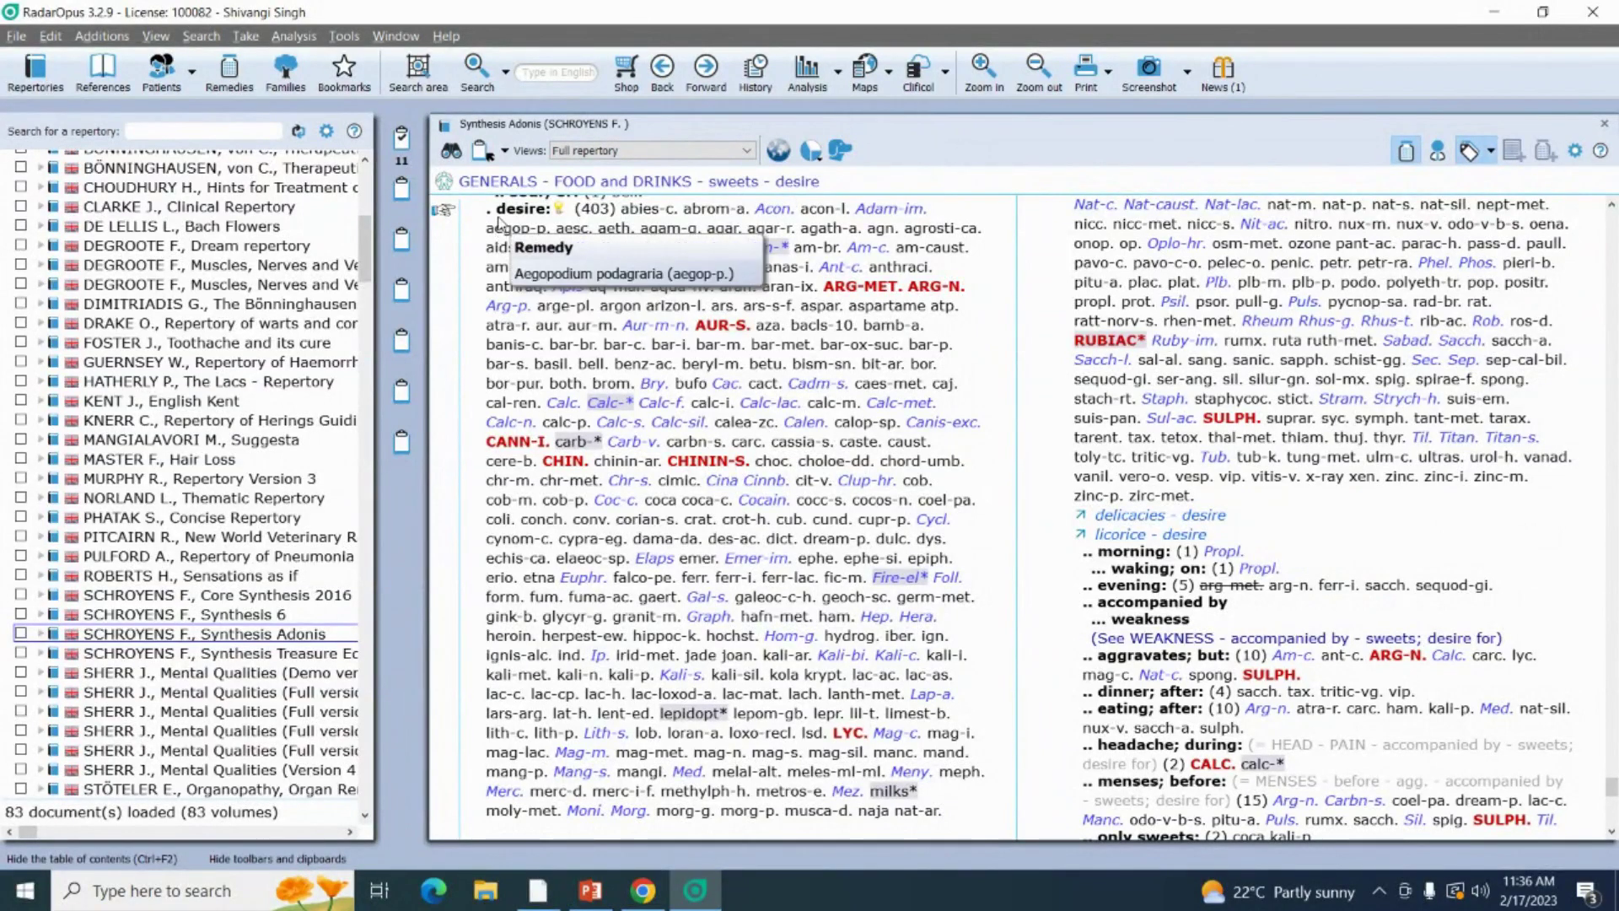
left_click(485, 155)
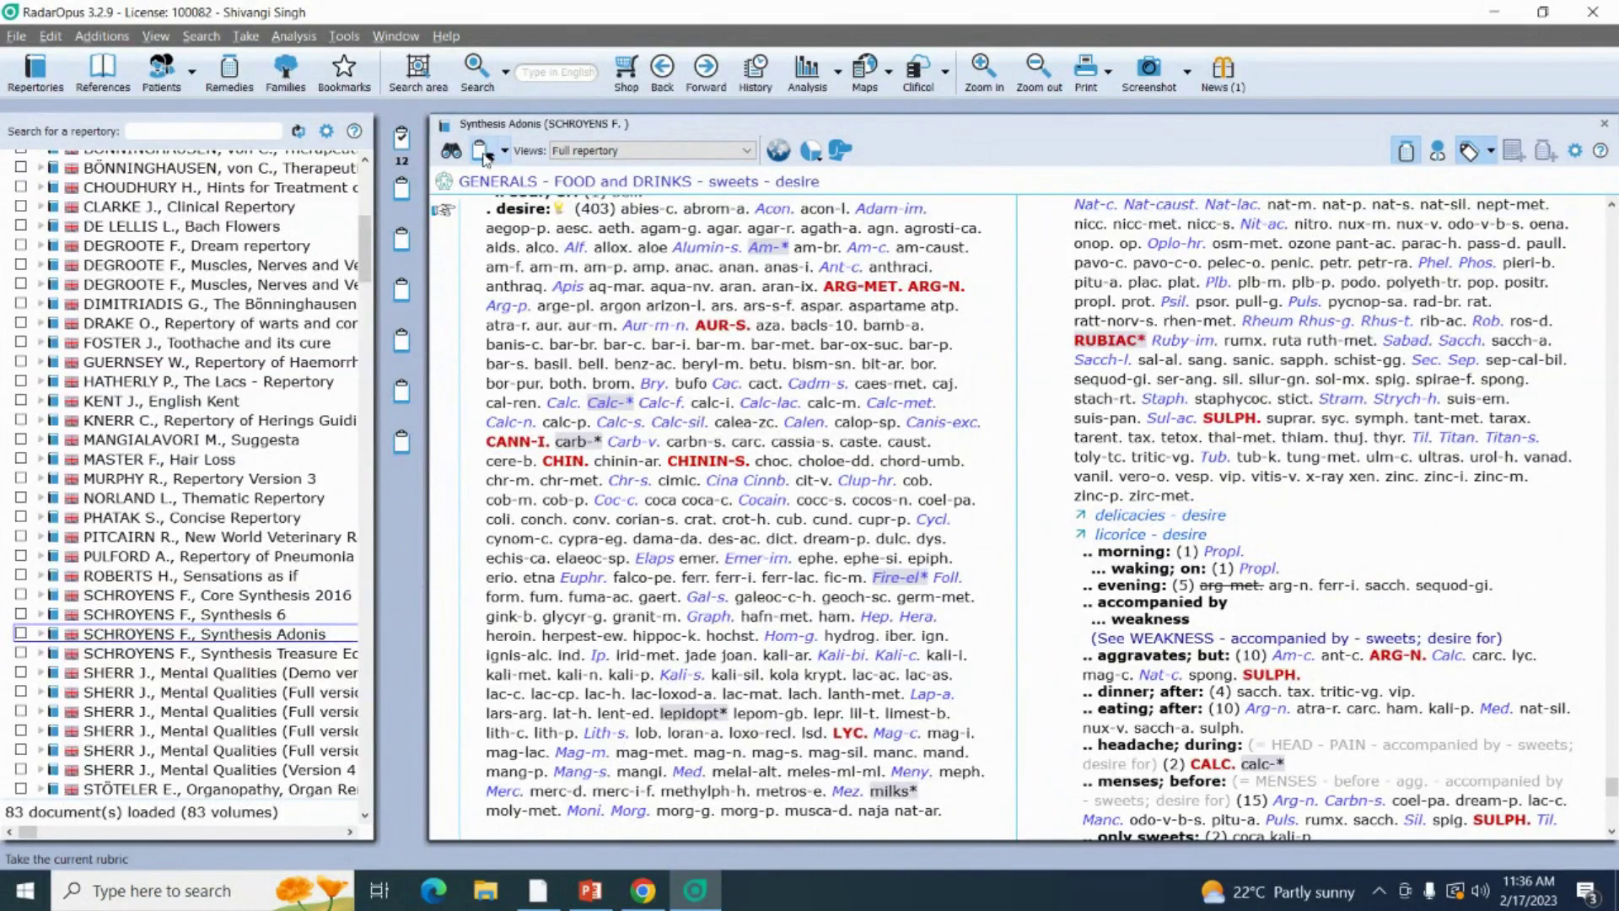
Analyse Clipboard 1's 12 rubrics: 976 remedies, sulph. leading at 30, lyc. 24; open Sulphur's keynotes.
left_click(402, 141)
double_click(402, 142)
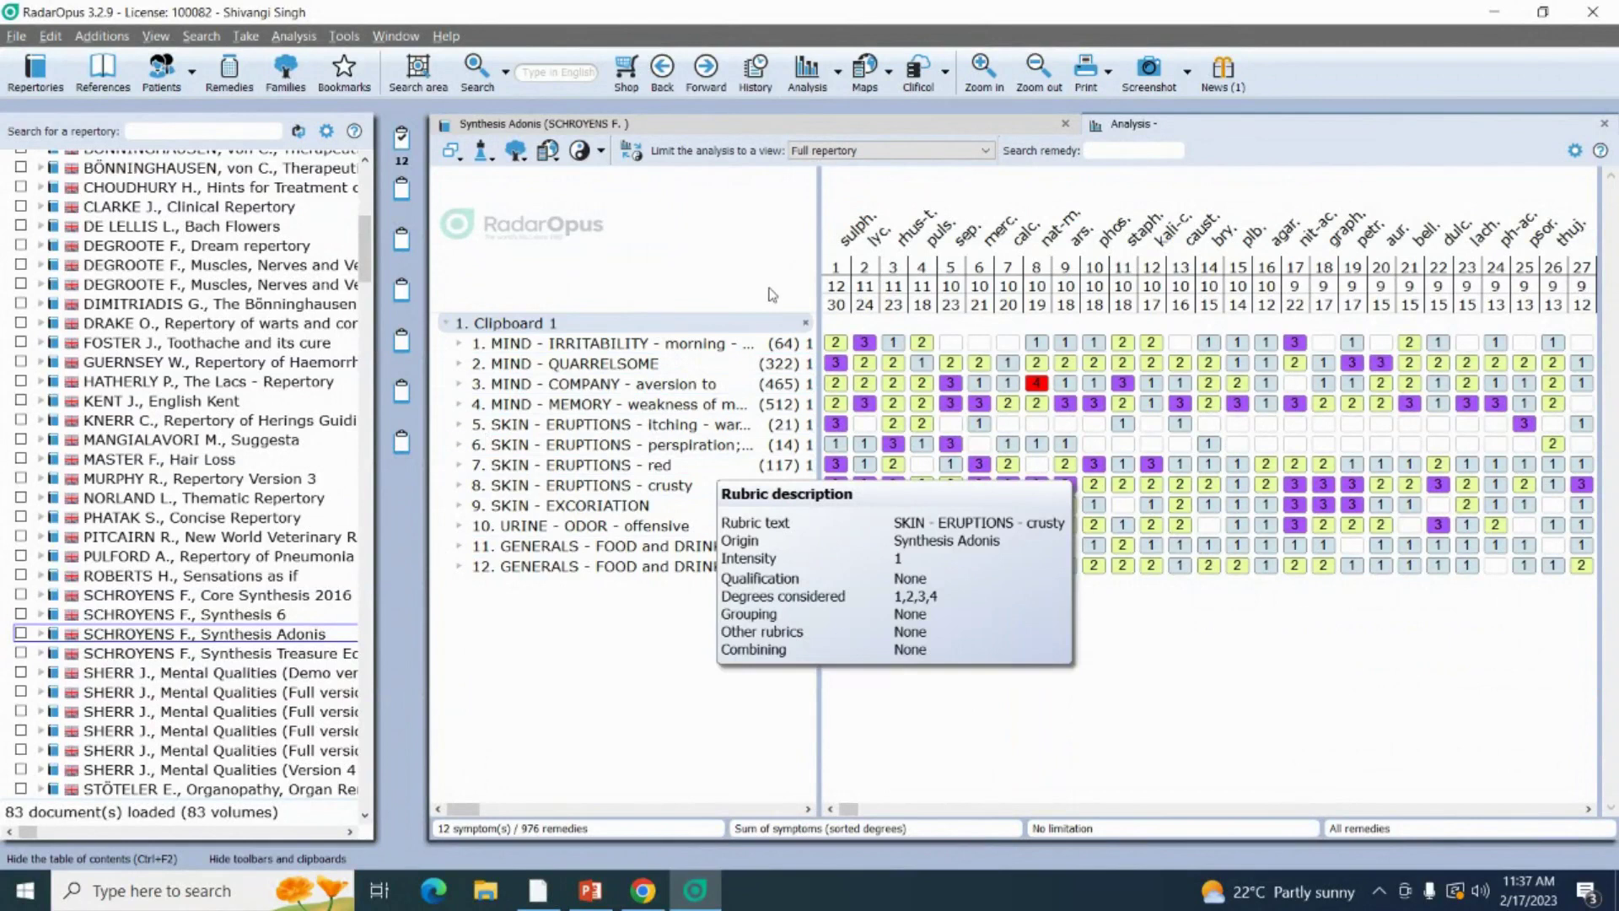
mouse_move(847, 253)
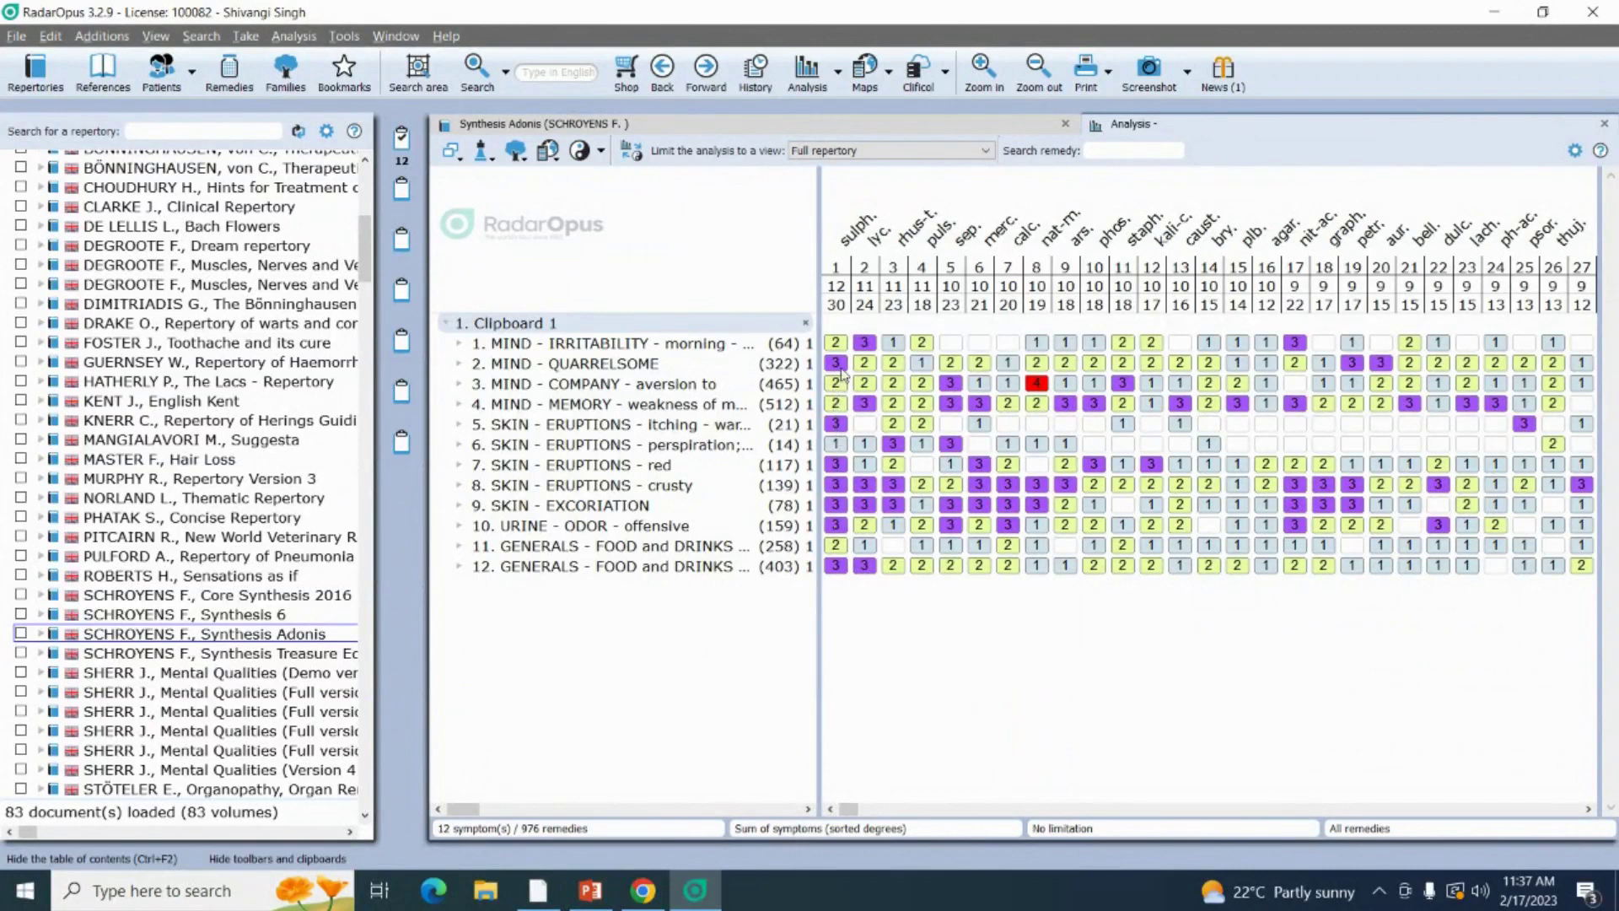
mouse_move(917, 241)
left_click(807, 314)
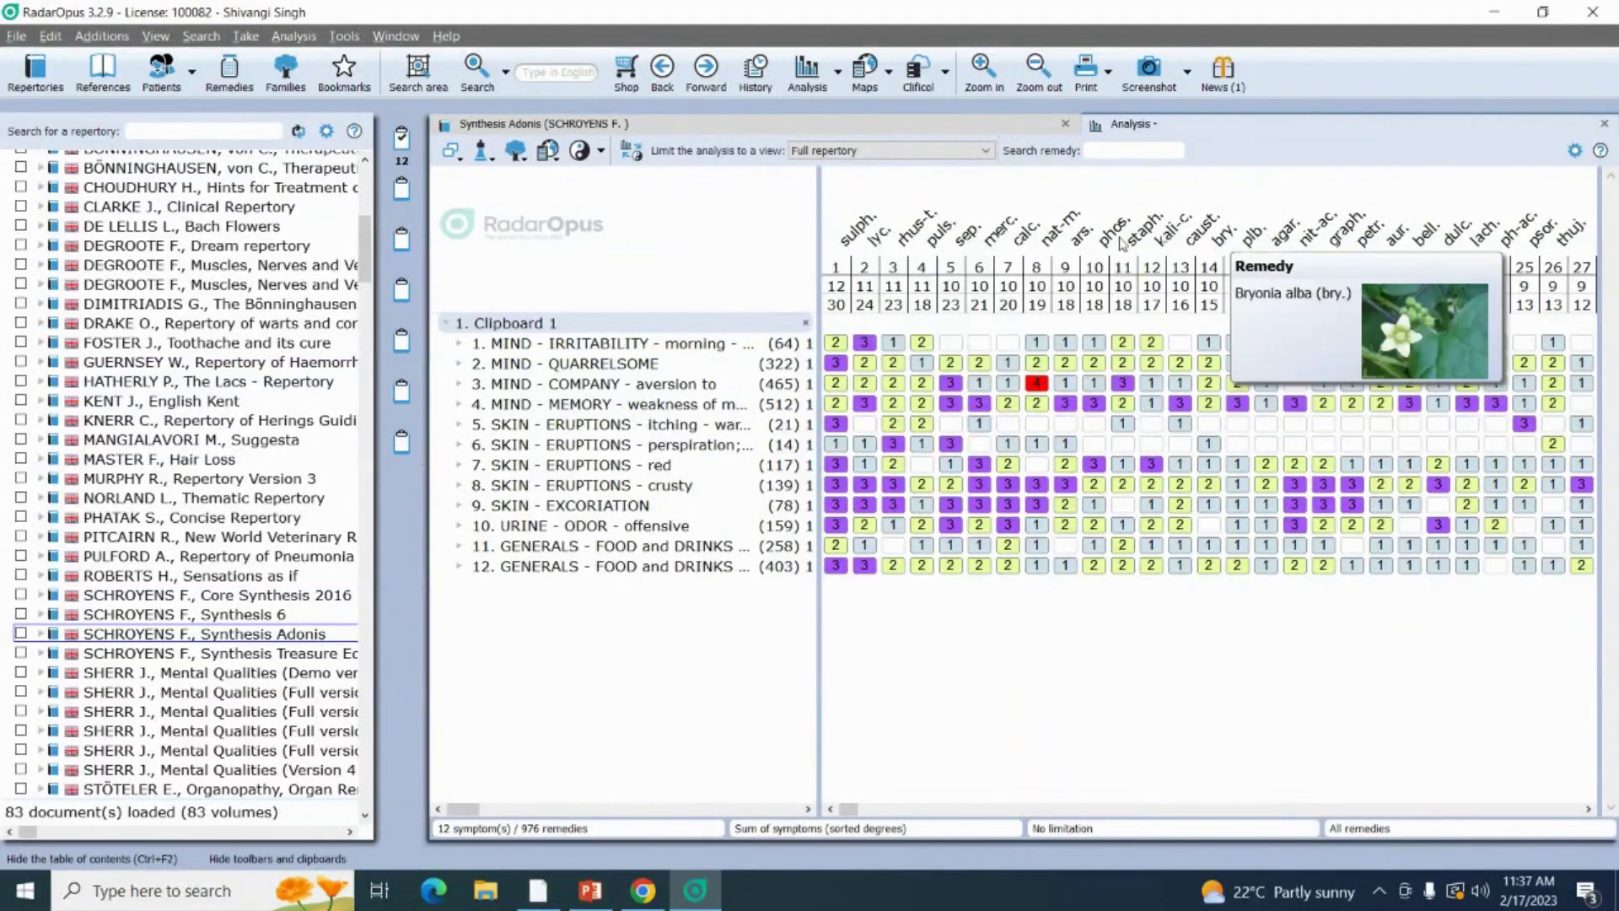
double_click(860, 238)
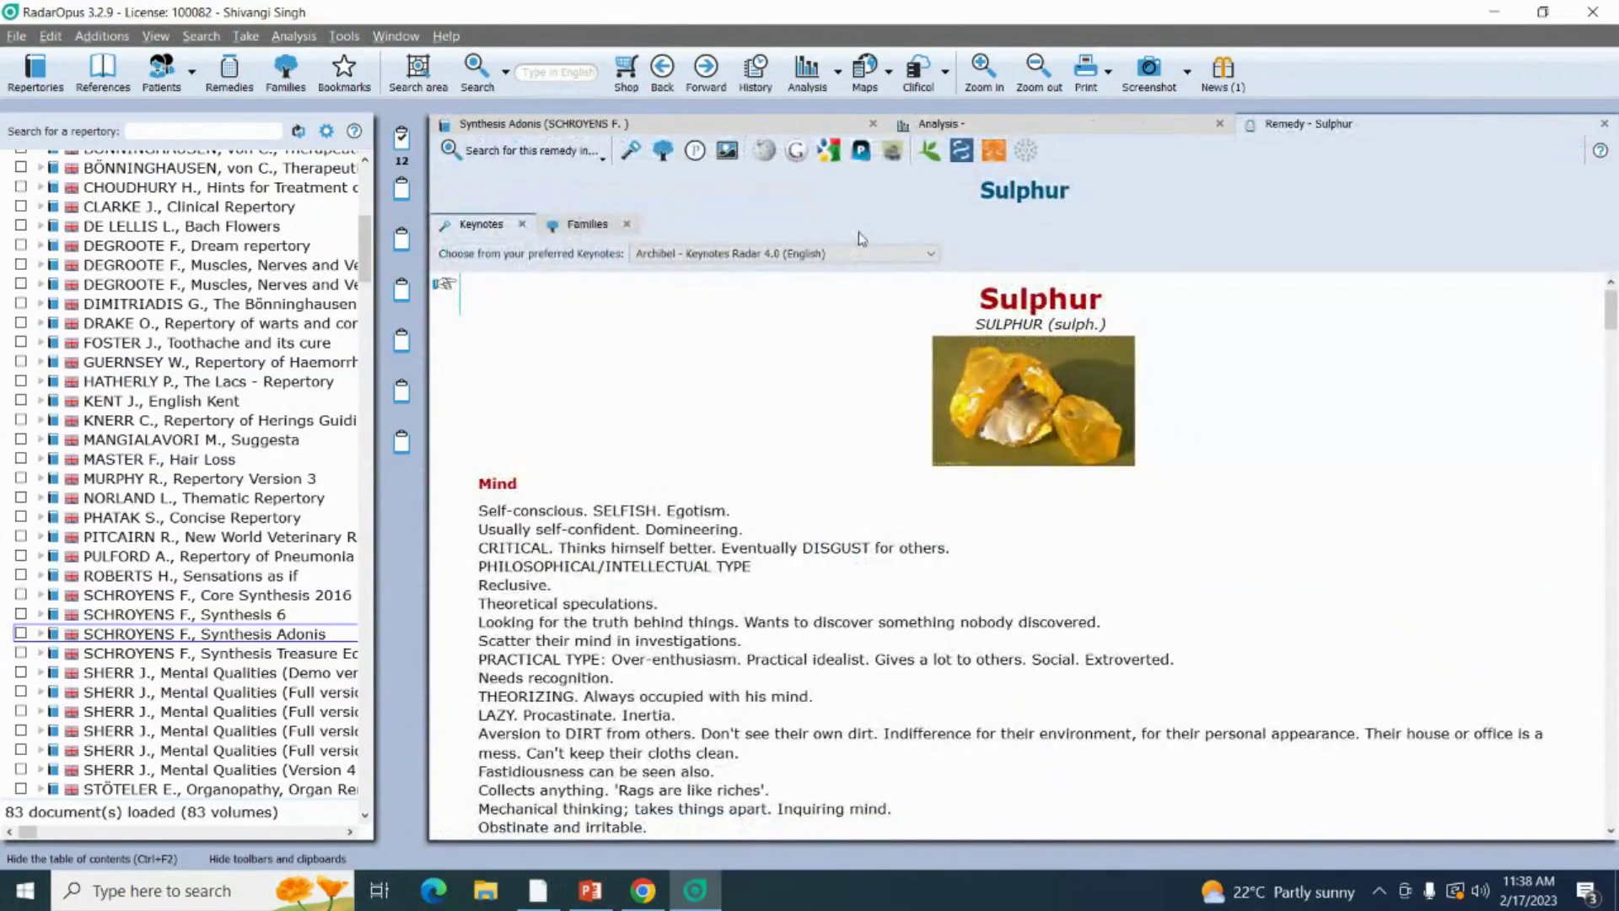
Read through Sulphur's Archibel keynotes, then go back to the Analysis grid.
scroll(961, 664, "down", 1)
scroll(962, 664, "down", 3)
scroll(961, 665, "down", 5)
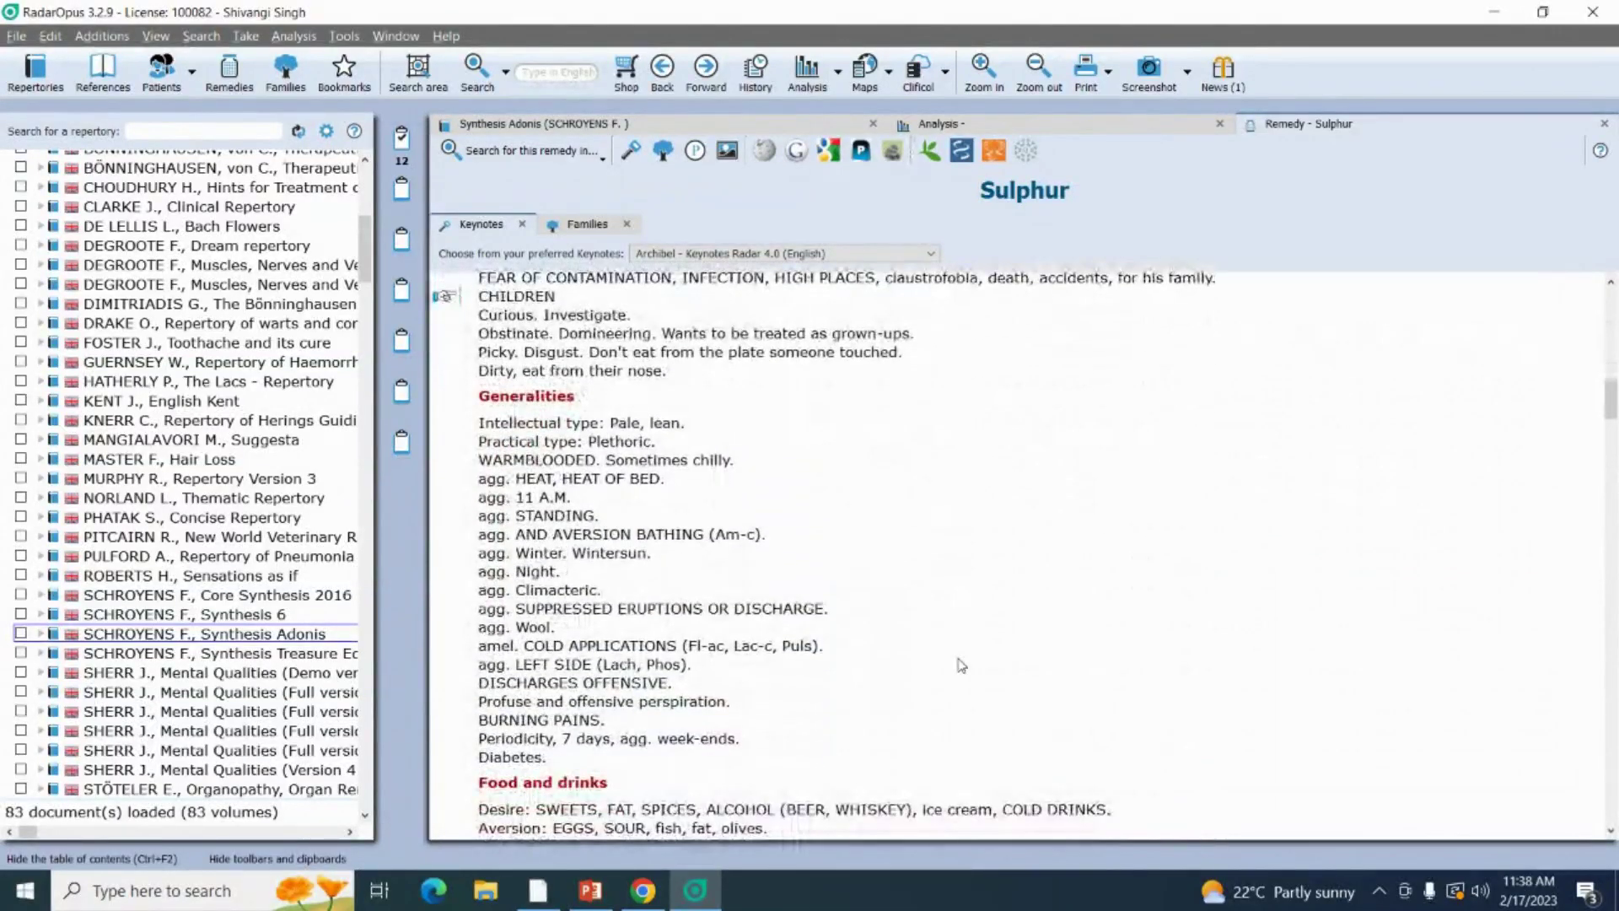
scroll(962, 665, "down", 2)
scroll(961, 665, "up", 10)
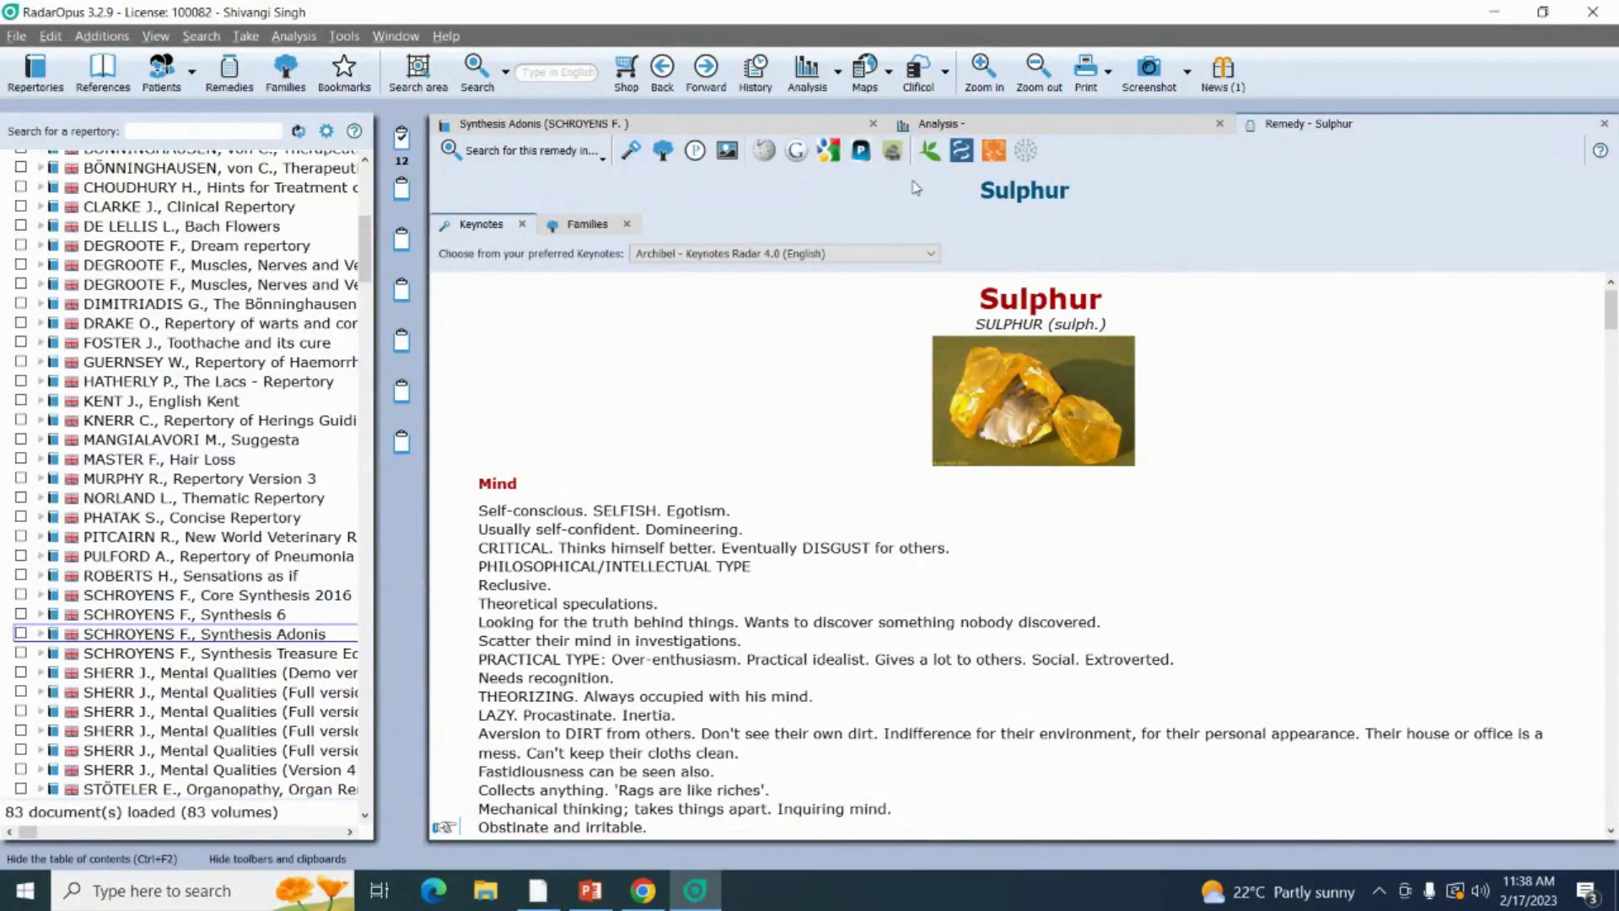
left_click(1079, 125)
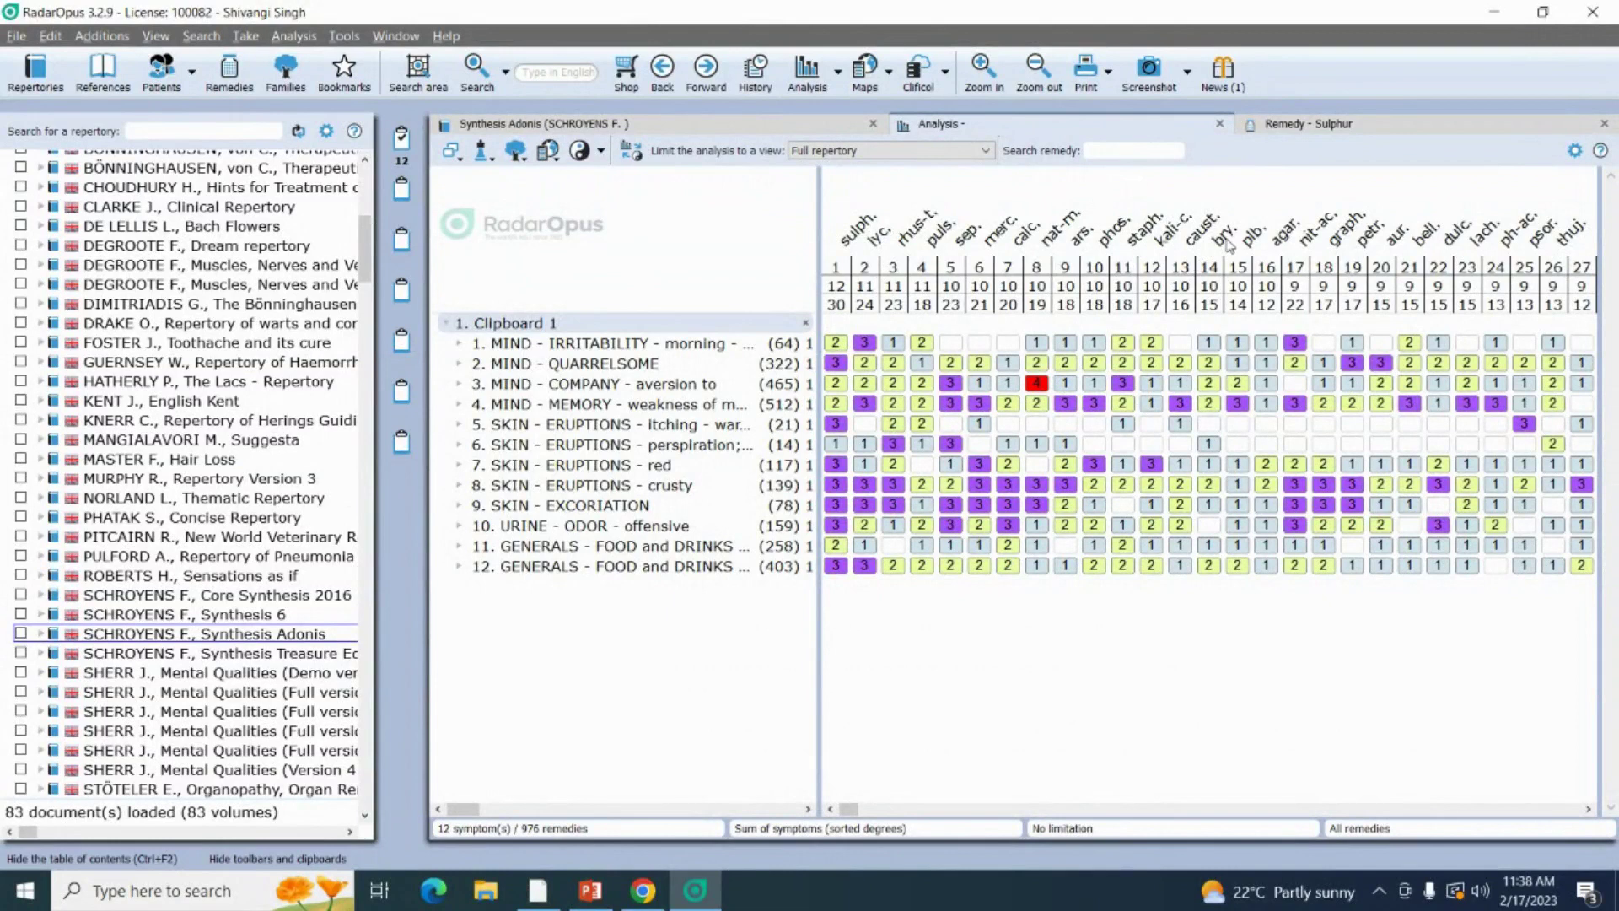
Review Bryonia alba's keynotes and return to the Analysis grid.
mouse_move(1229, 245)
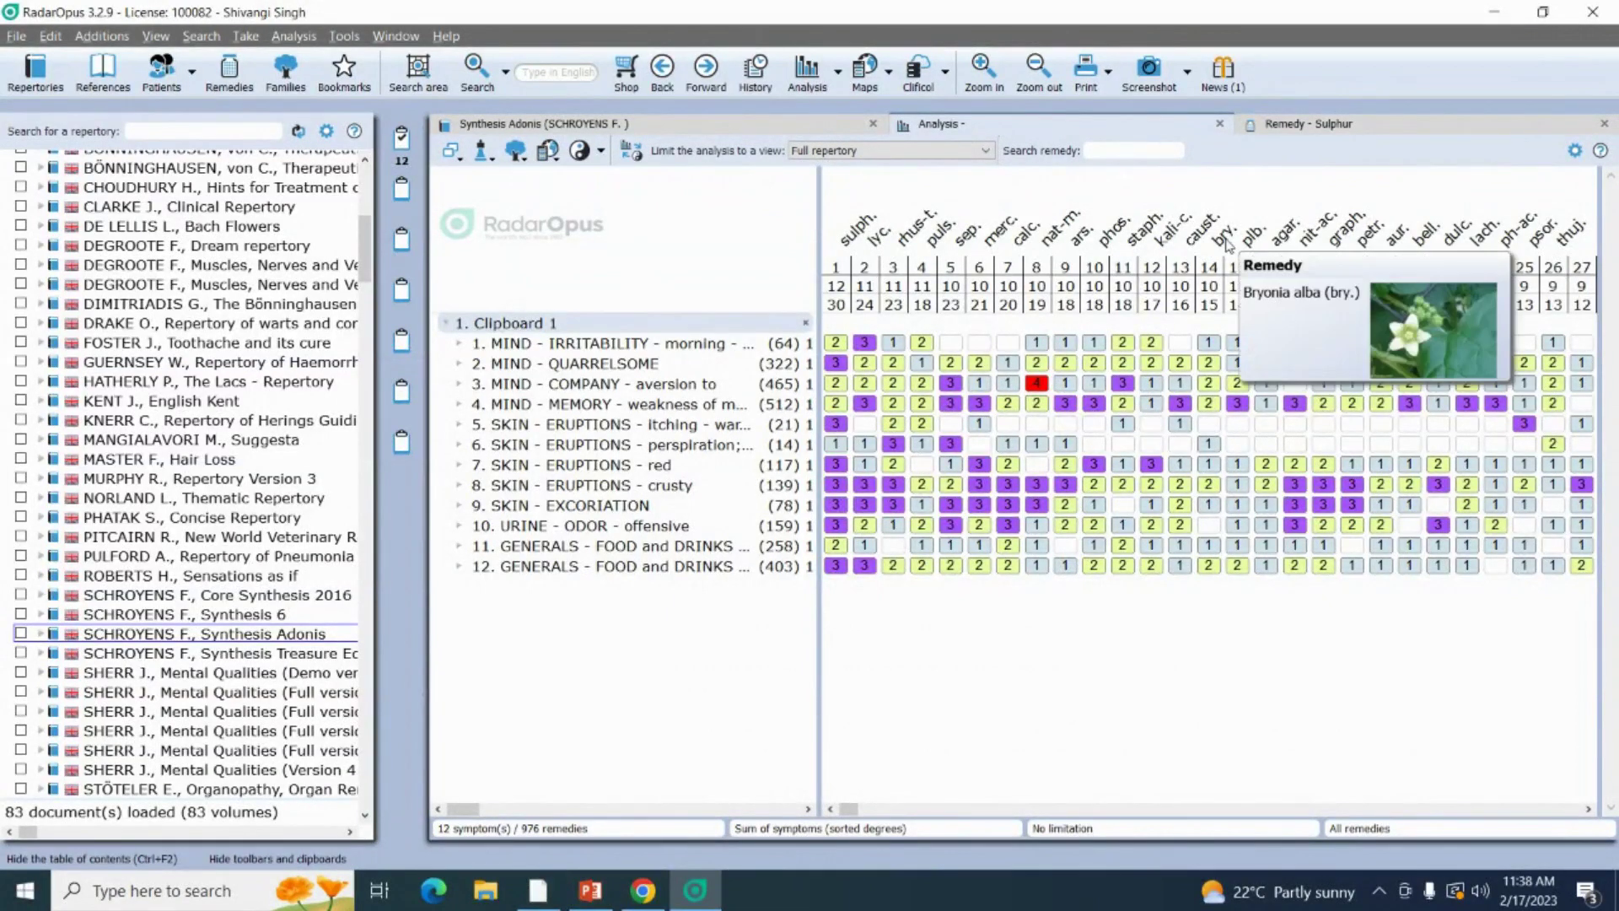
double_click(1229, 244)
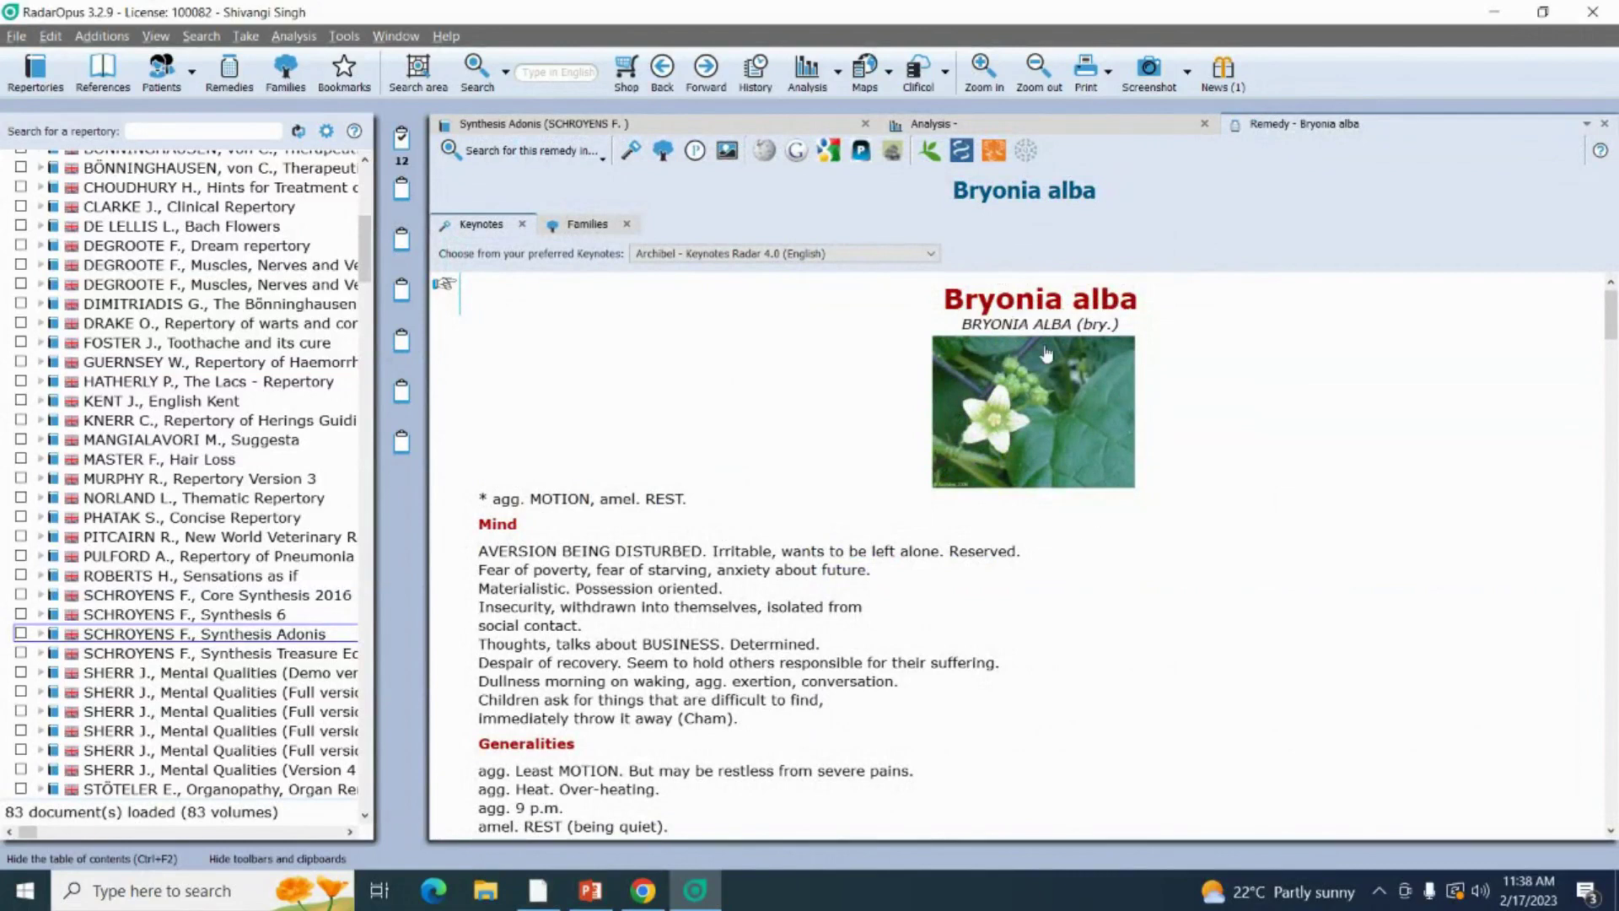
scroll(1009, 517, "down", 5)
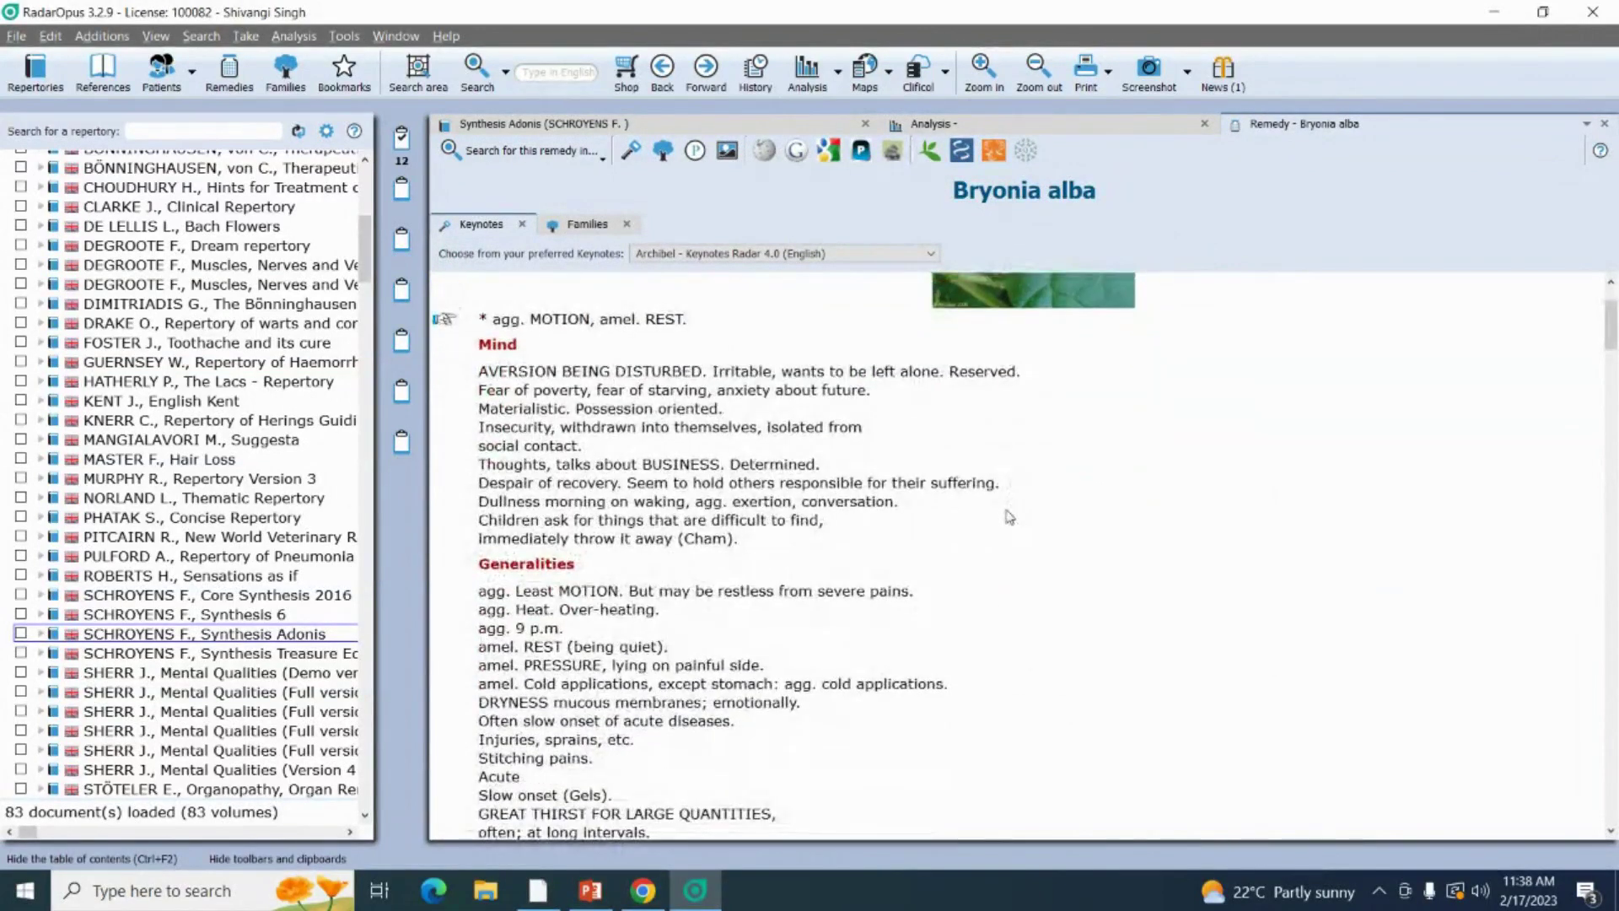
scroll(1010, 517, "down", 4)
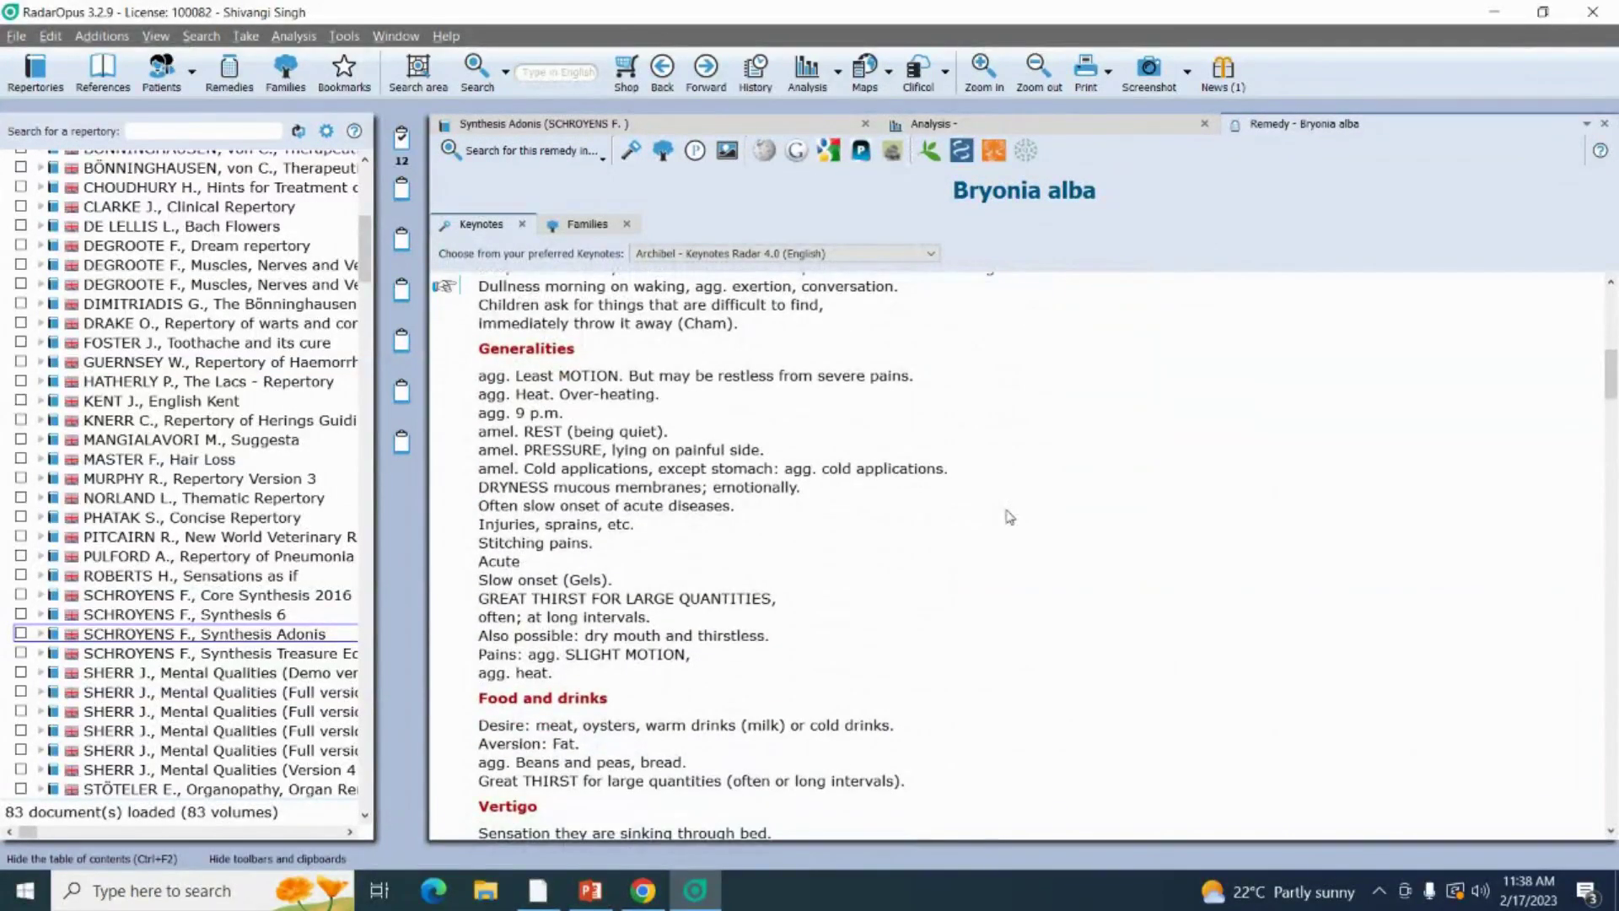
scroll(1010, 517, "down", 2)
scroll(1009, 517, "up", 10)
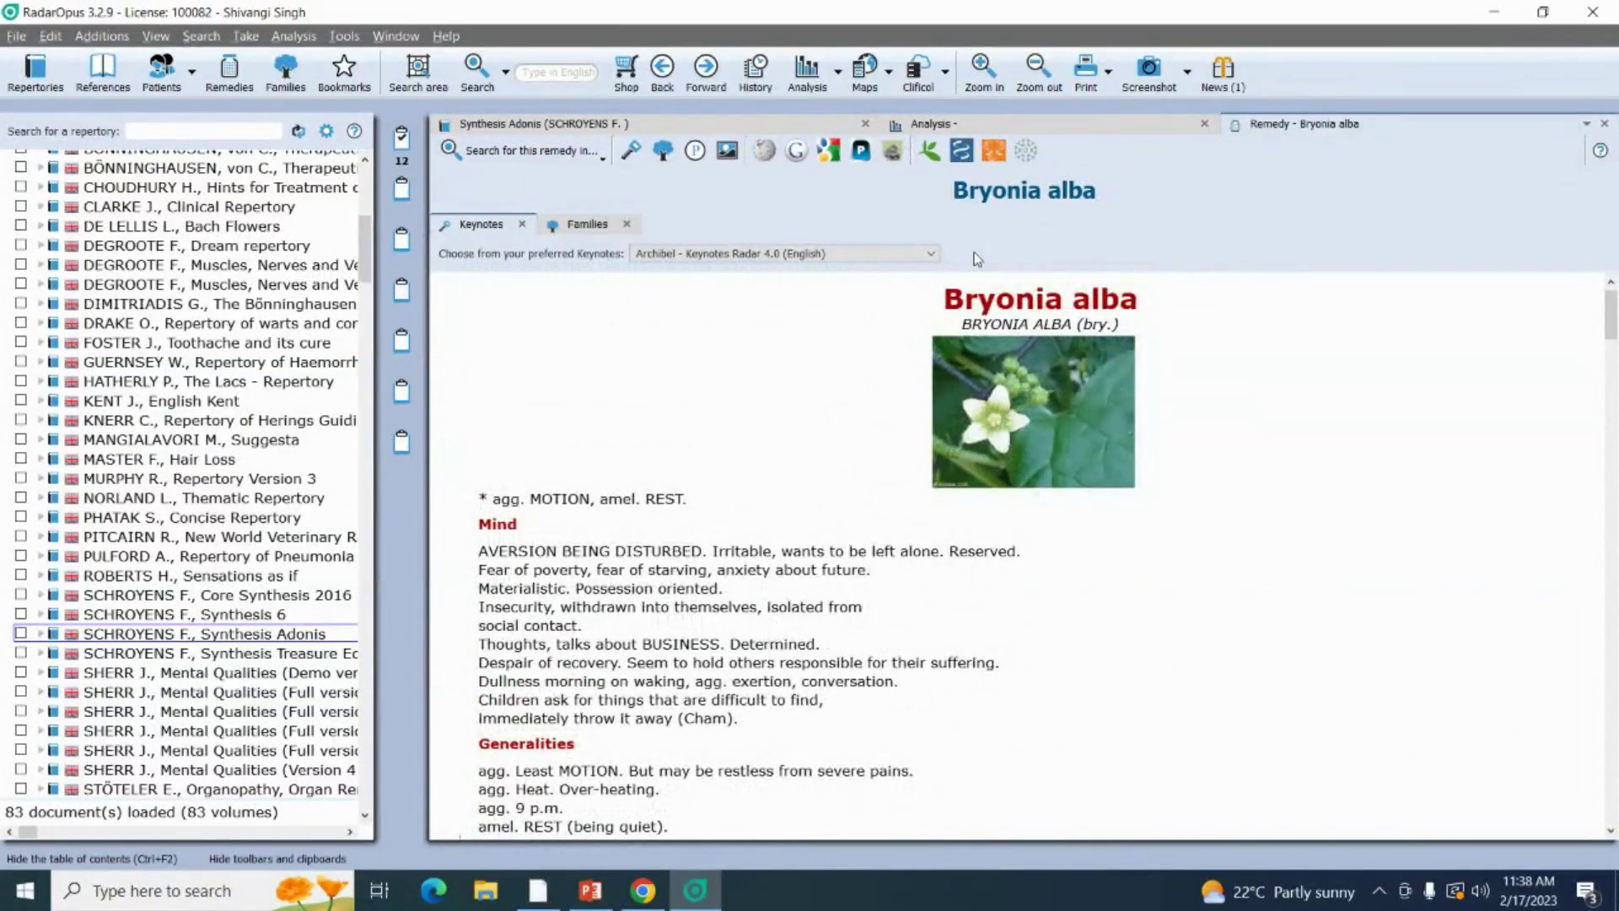
left_click(979, 125)
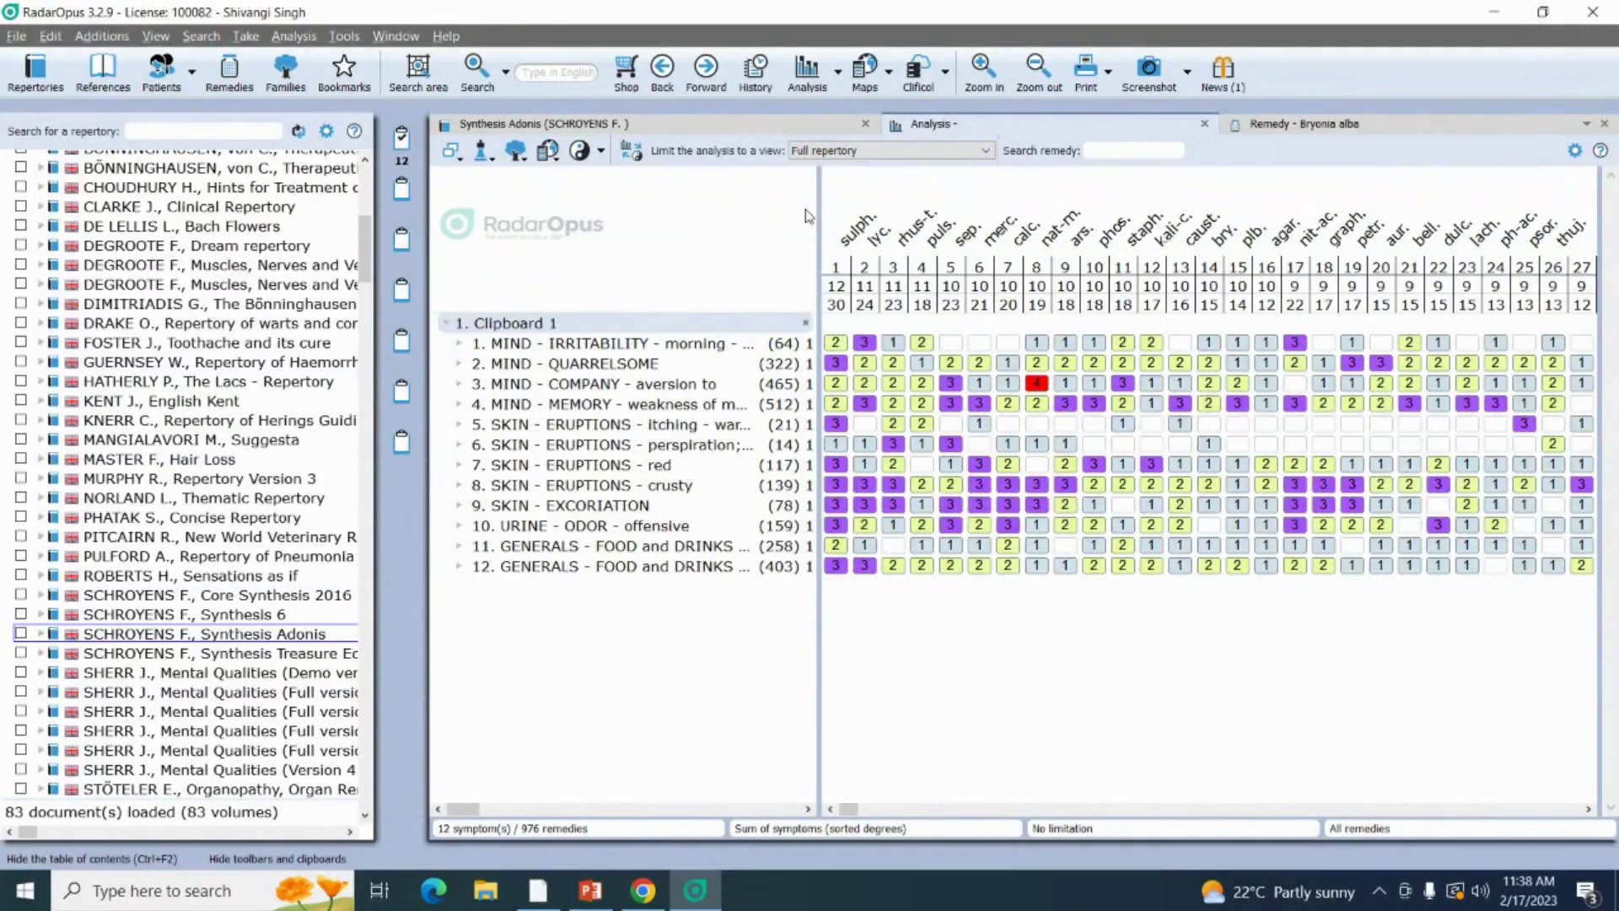
Switch to the PowerPoint slideshow and show the Prescription slide with Sulphur 200.
mouse_move(918, 238)
left_click(590, 891)
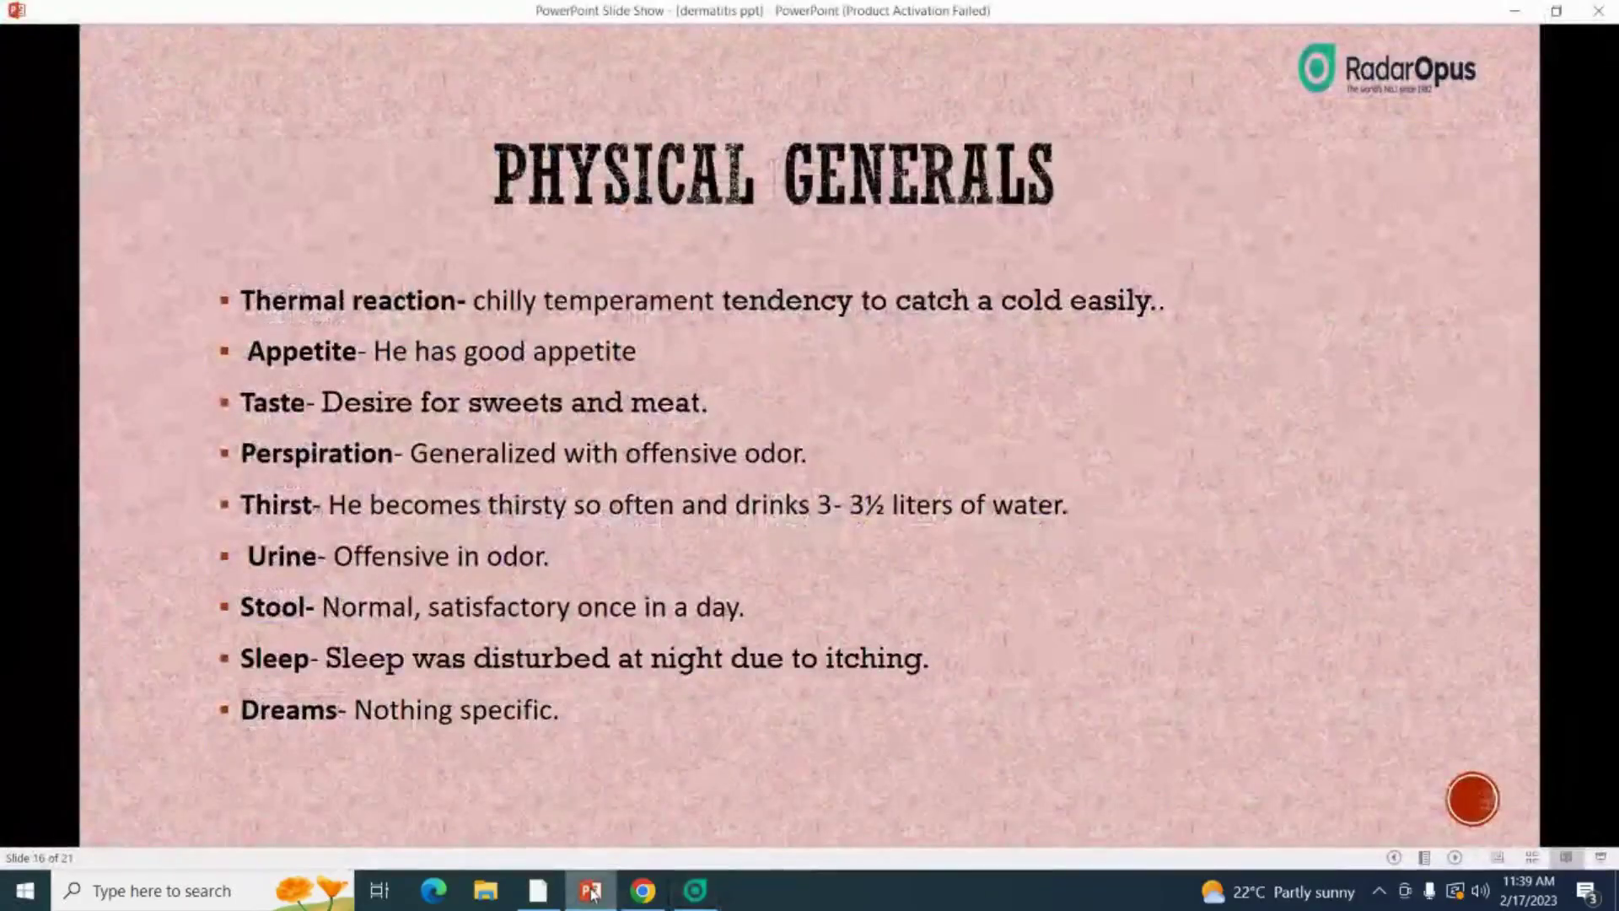
key("Right")
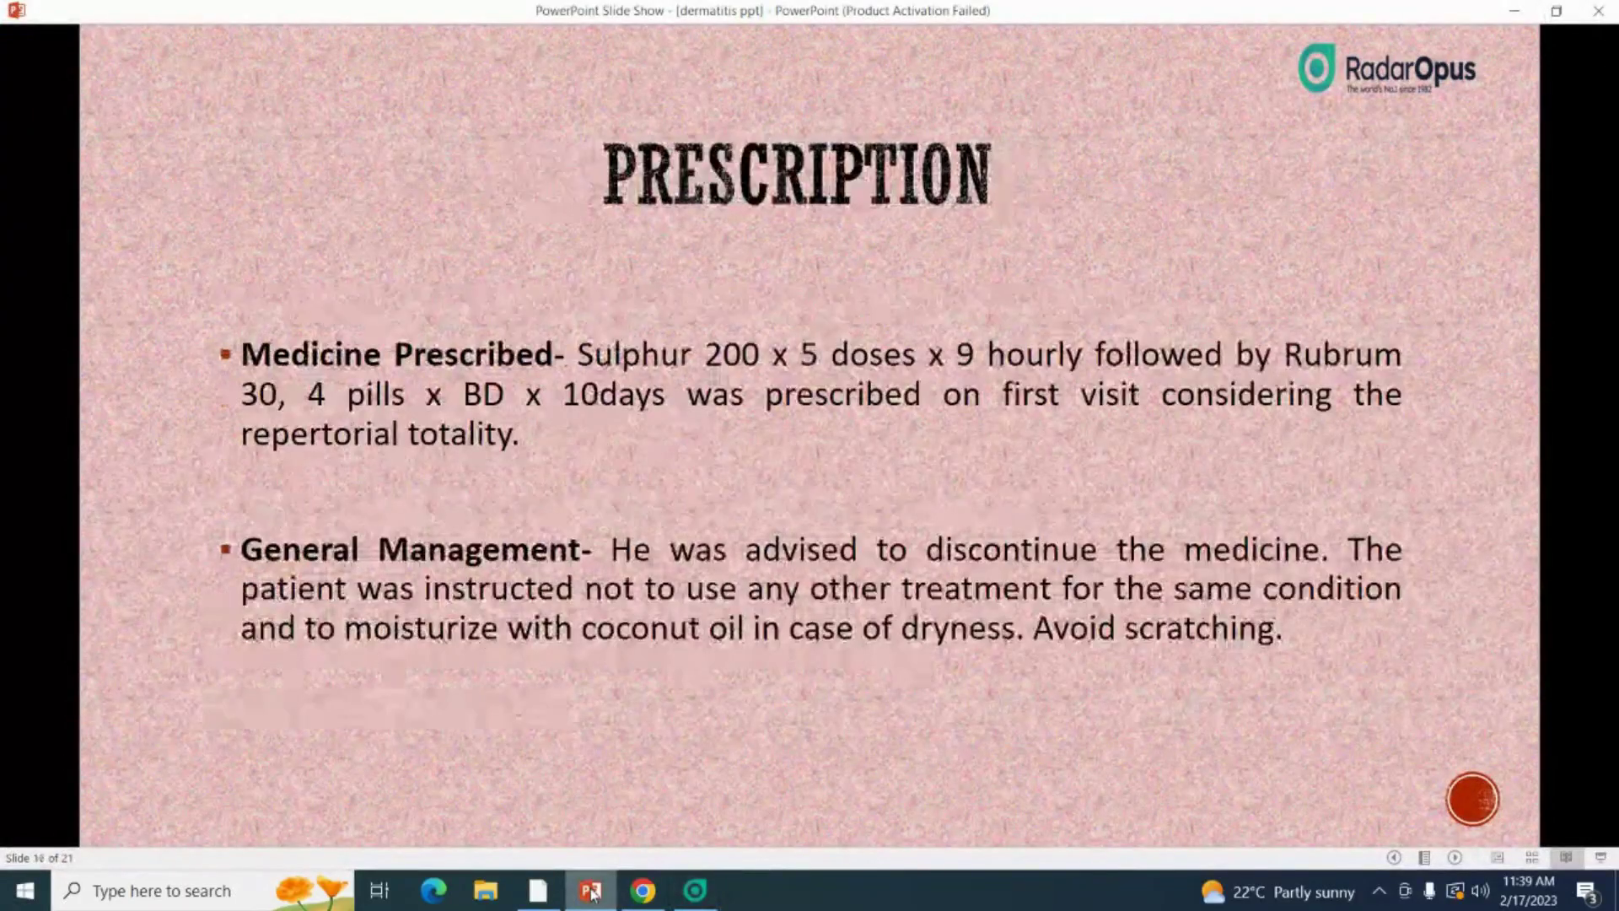